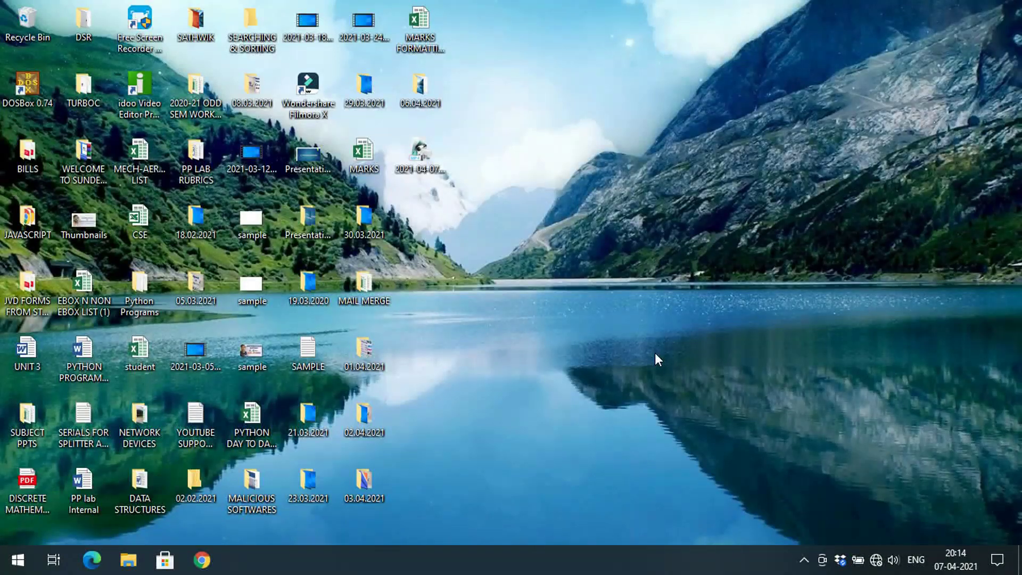
Bring up the Windows Run dialog with Win+R.
{"action": "key", "text": "super+r"}
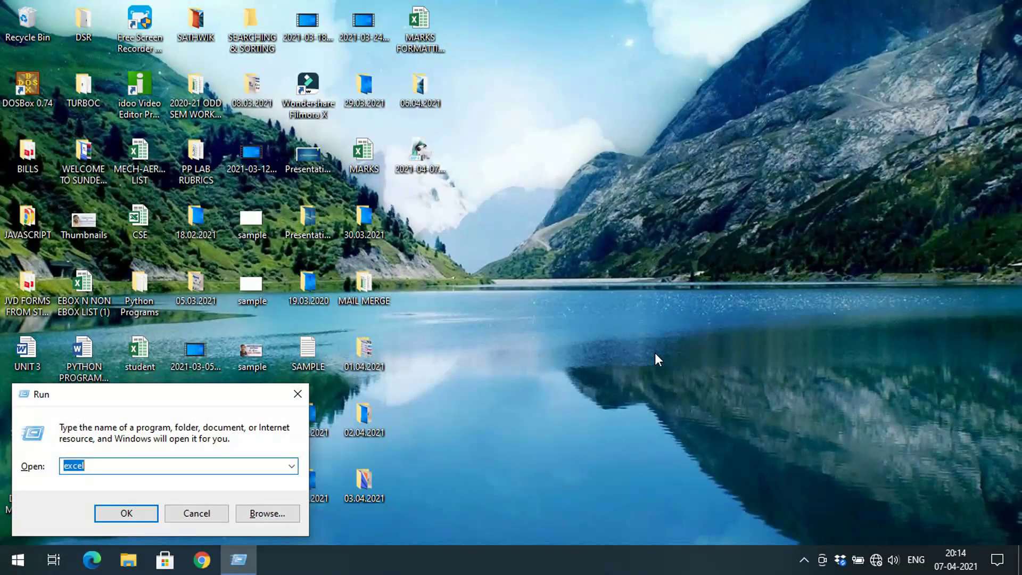
Launch Excel by running 'excel' from the Run dialog.
{"action": "type", "text": "ex"}
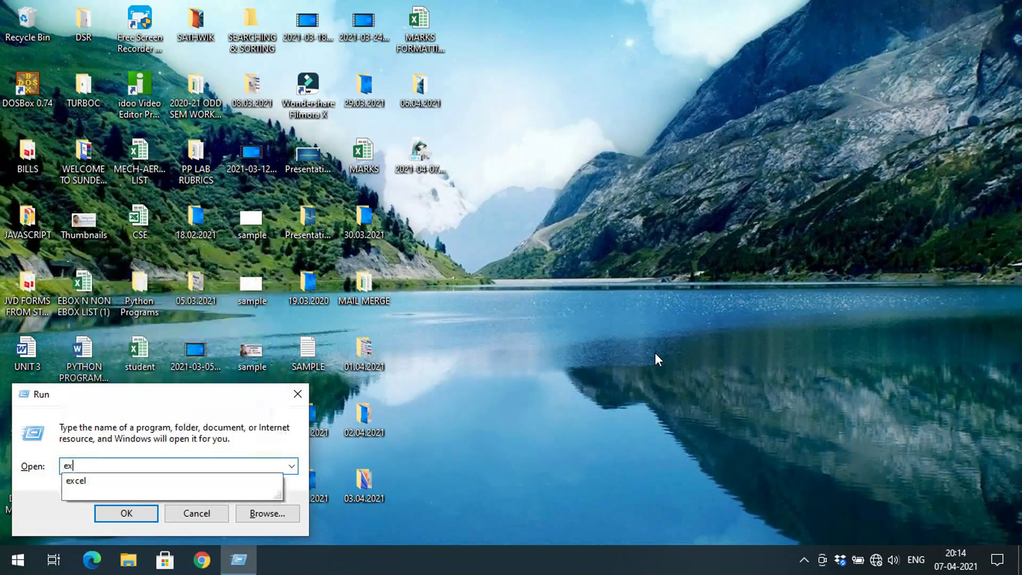
{"action": "type", "text": "cel"}
{"action": "key", "text": "Return"}
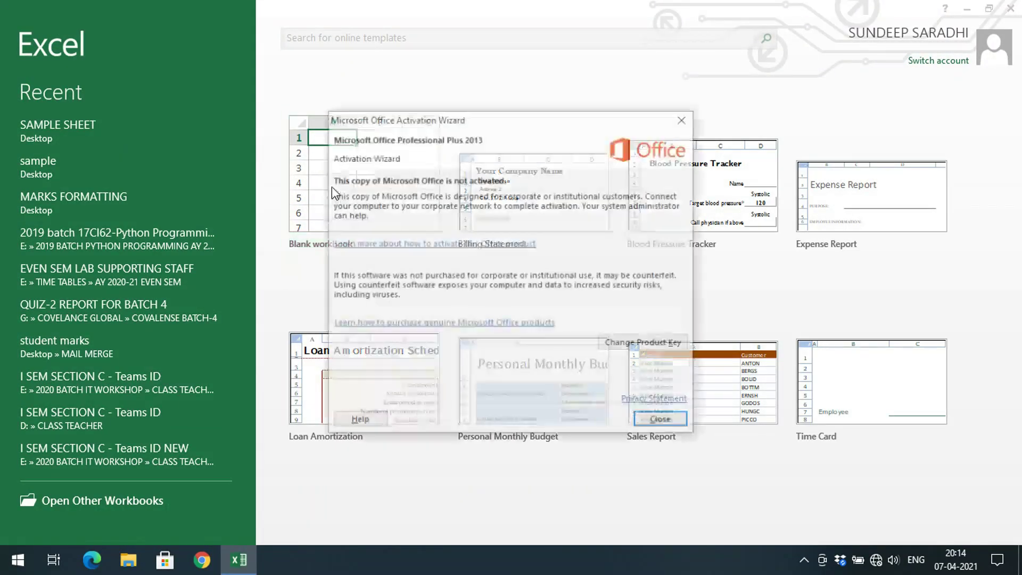
Dismiss the activation notice, start a blank workbook, add Sheet2, and return to Sheet1.
{"action": "left_click", "coordinate": [660, 421]}
{"action": "left_click", "coordinate": [355, 194]}
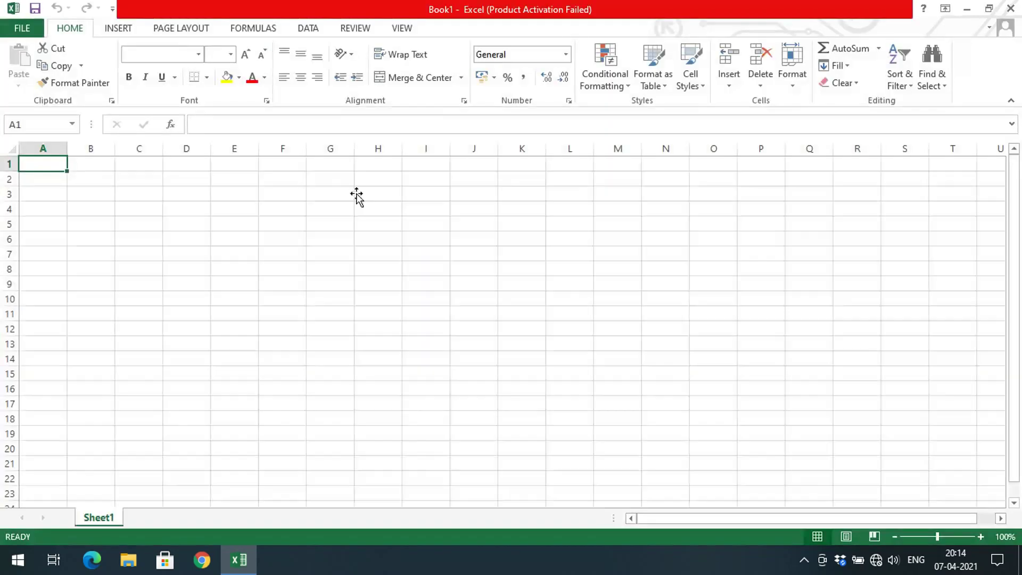
{"action": "left_click", "coordinate": [356, 195]}
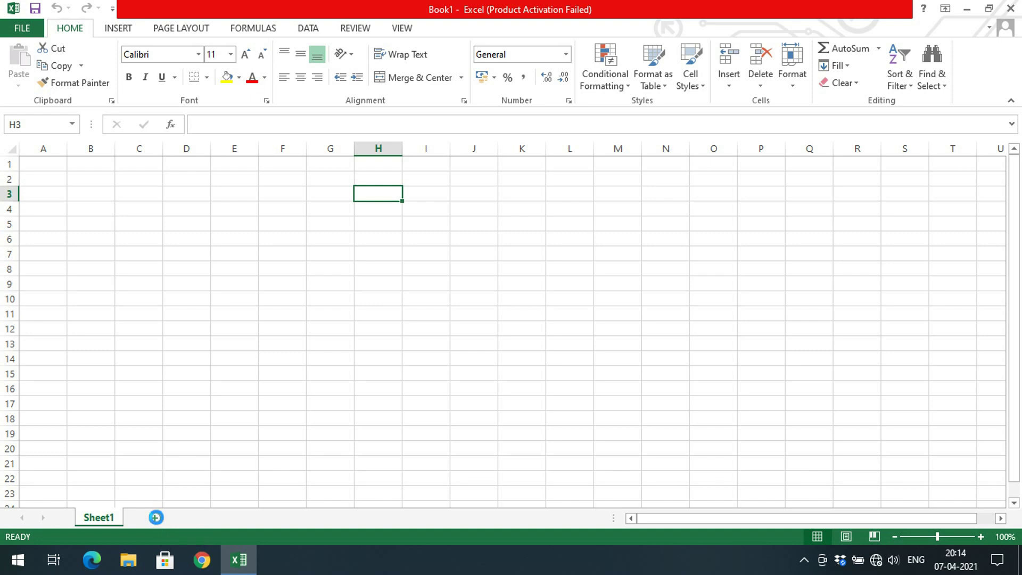
{"action": "left_click", "coordinate": [153, 518]}
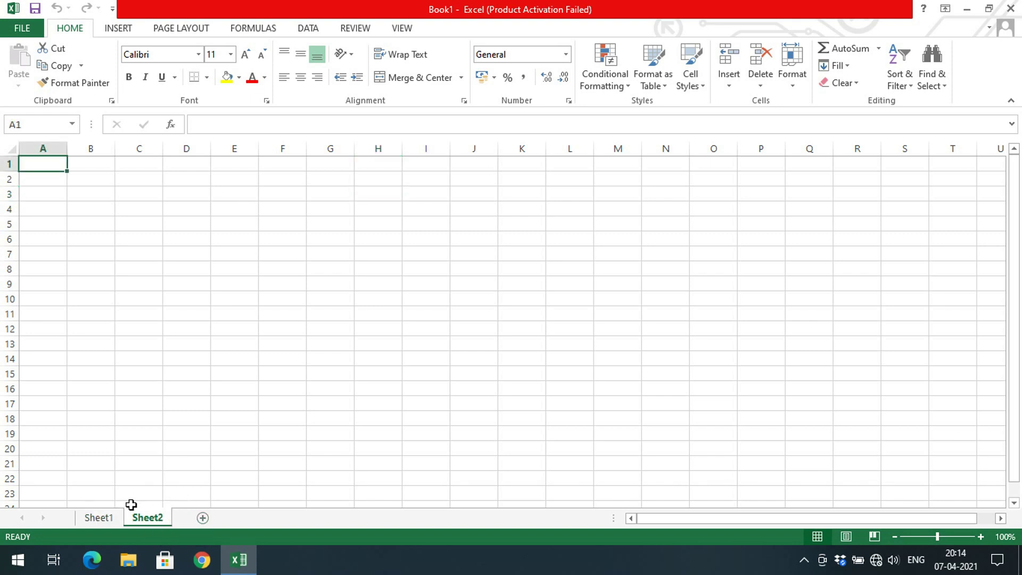
{"action": "left_click", "coordinate": [101, 518]}
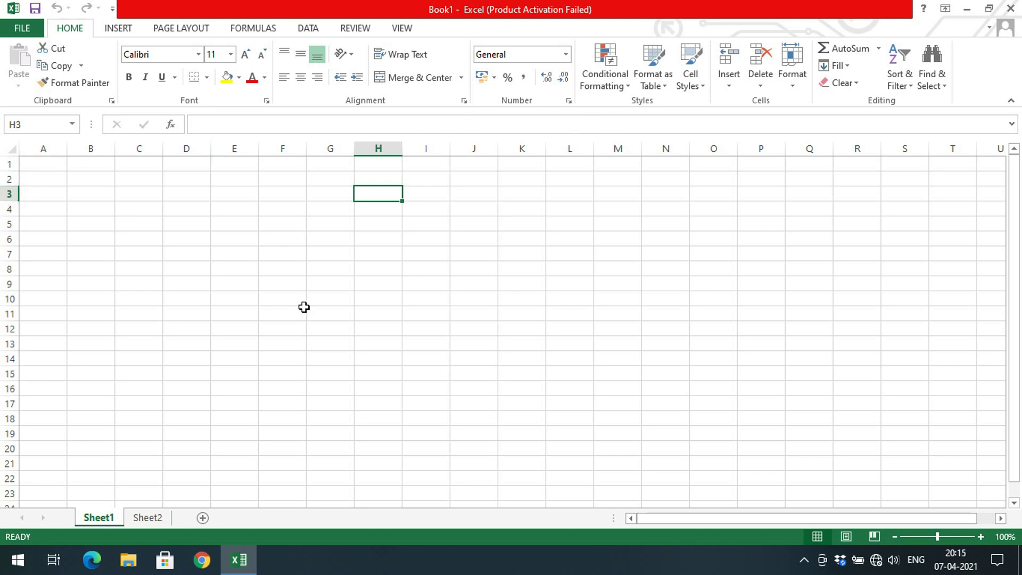
{"action": "key", "text": "Right"}
{"action": "key", "text": "Right"}
{"action": "key", "text": "Right"}
{"action": "key", "text": "Right"}
{"action": "key", "text": "Right"}
{"action": "key", "text": "Right"}
{"action": "key", "text": "Right"}
{"action": "key", "text": "Right"}
{"action": "key", "text": "Right"}
{"action": "key", "text": "Right"}
{"action": "key", "text": "Right"}
{"action": "key", "text": "Right"}
{"action": "key", "text": "Right"}
{"action": "key", "text": "Right"}
{"action": "key", "text": "Right"}
{"action": "key", "text": "Right"}
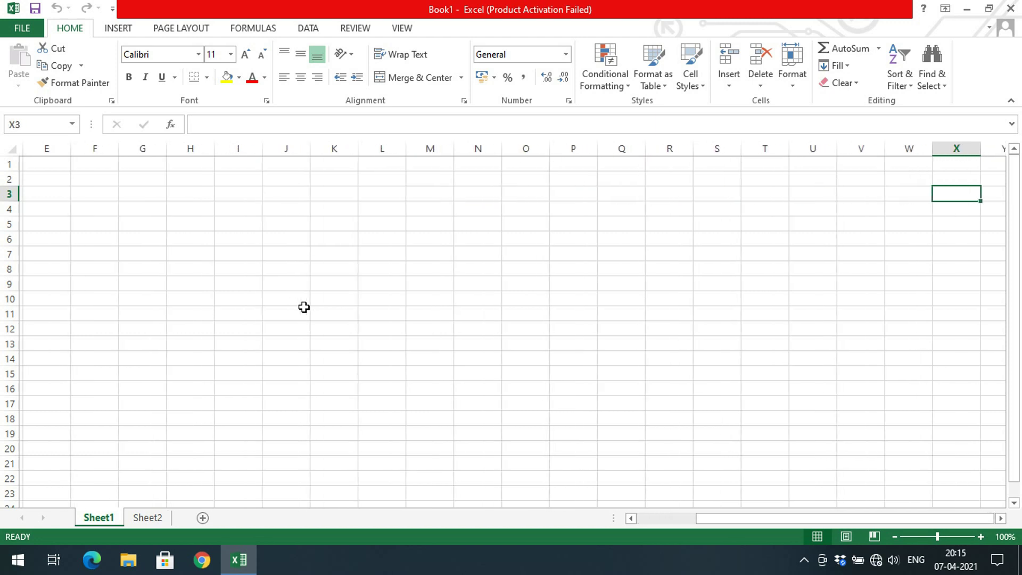
{"action": "key", "text": "Right"}
{"action": "key", "text": "Right"}
{"action": "key", "text": "Right"}
{"action": "key", "text": "Right"}
{"action": "key", "text": "Right"}
{"action": "key", "text": "Right"}
{"action": "key", "text": "Right"}
{"action": "key", "text": "Right"}
{"action": "key", "text": "Right"}
{"action": "key", "text": "Right"}
{"action": "key", "text": "Right"}
{"action": "key", "text": "Right"}
{"action": "key", "text": "Right"}
{"action": "key", "text": "Right"}
{"action": "key", "text": "Right"}
{"action": "key", "text": "Right"}
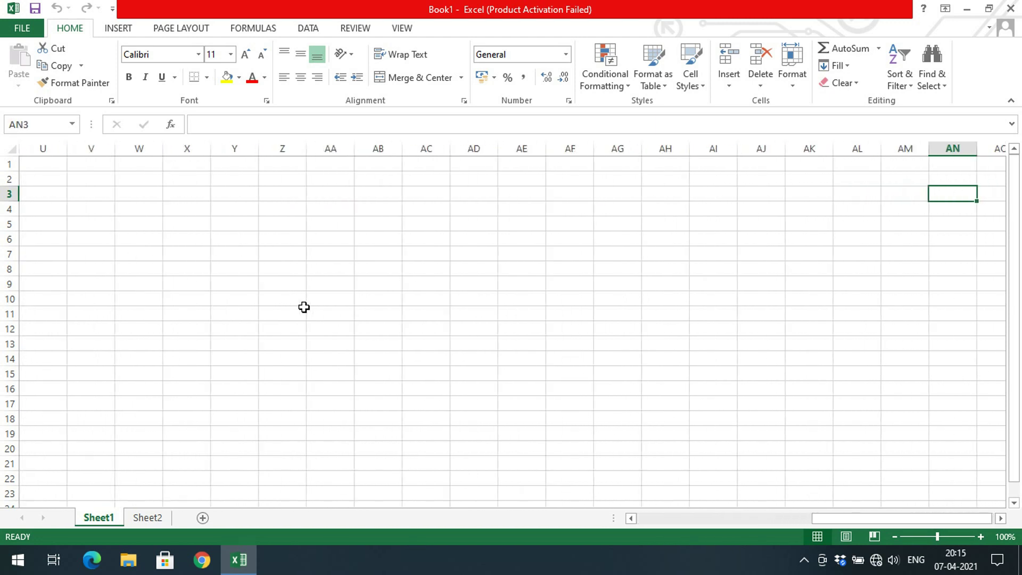
{"action": "key", "text": "Right"}
{"action": "key", "text": "Right"}
{"action": "key", "text": "Right"}
{"action": "key", "text": "Right"}
{"action": "key", "text": "Right"}
{"action": "key", "text": "Right"}
{"action": "key", "text": "Right"}
{"action": "key", "text": "Right"}
{"action": "key", "text": "Right"}
{"action": "key", "text": "Right"}
{"action": "key", "text": "Right"}
{"action": "key", "text": "Right"}
{"action": "key", "text": "Right"}
{"action": "key", "text": "Right"}
{"action": "key", "text": "Right"}
{"action": "key", "text": "Right"}
{"action": "key", "text": "Right"}
{"action": "key", "text": "Right"}
{"action": "key", "text": "Right"}
{"action": "key", "text": "Right"}
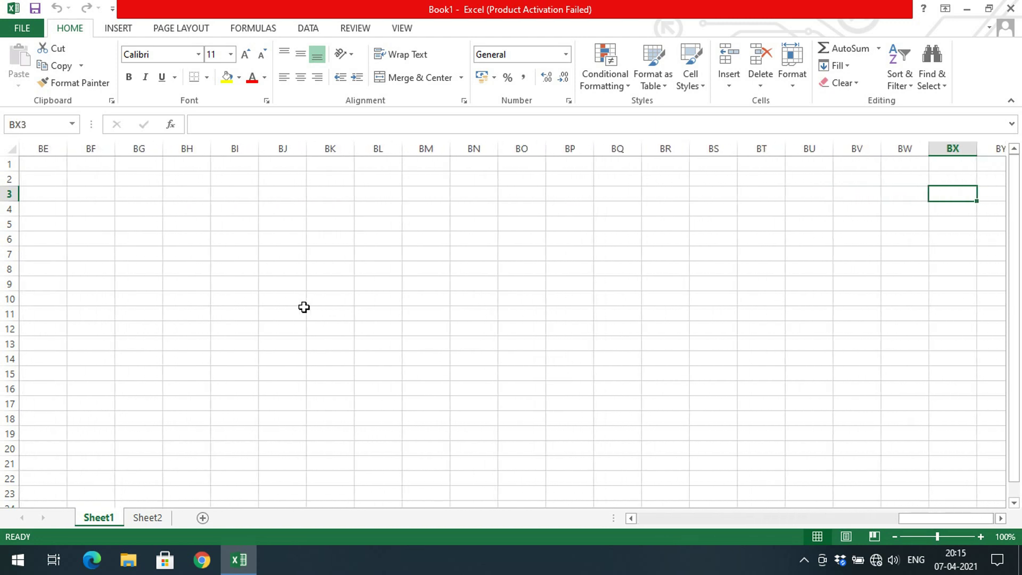
{"action": "key", "text": "Right"}
{"action": "key", "text": "Right"}
{"action": "key", "text": "Right"}
{"action": "key", "text": "Right"}
{"action": "key", "text": "Right"}
{"action": "key", "text": "Right"}
{"action": "key", "text": "Right"}
{"action": "key", "text": "Right"}
{"action": "key", "text": "Right"}
{"action": "key", "text": "Right"}
{"action": "key", "text": "Right"}
{"action": "key", "text": "Right"}
{"action": "key", "text": "Right"}
{"action": "key", "text": "Right"}
{"action": "key", "text": "Right"}
{"action": "key", "text": "Right"}
{"action": "key", "text": "Right"}
{"action": "key", "text": "Right"}
{"action": "key", "text": "Right"}
{"action": "key", "text": "Right"}
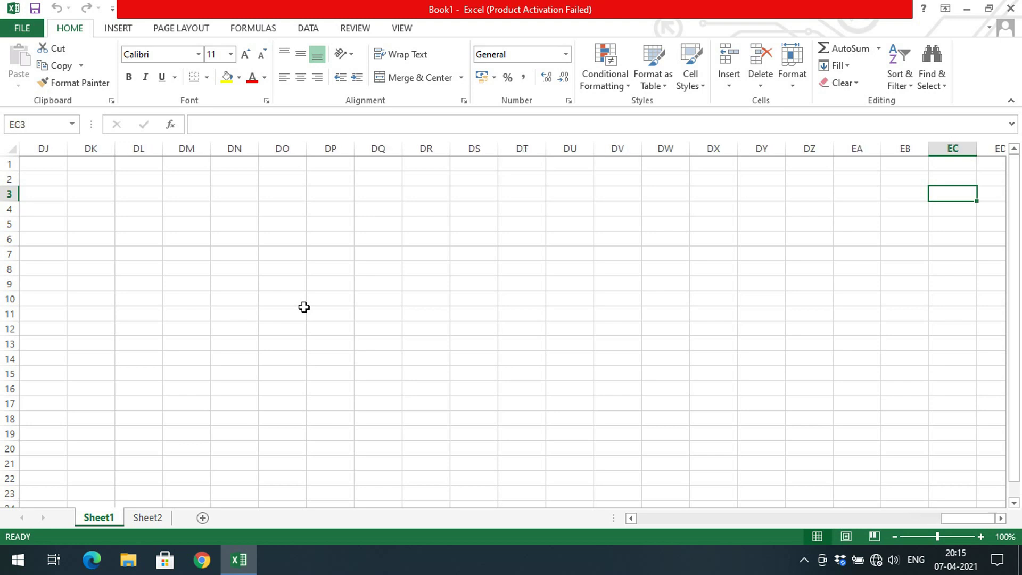
{"action": "key", "text": "Right"}
{"action": "key", "text": "Right"}
{"action": "key", "text": "Right"}
{"action": "key", "text": "Right"}
{"action": "key", "text": "Right"}
{"action": "key", "text": "Right"}
{"action": "key", "text": "Right"}
{"action": "key", "text": "Right"}
{"action": "key", "text": "Right"}
{"action": "key", "text": "Right"}
{"action": "key", "text": "Right"}
{"action": "key", "text": "Right"}
{"action": "key", "text": "Right"}
{"action": "key", "text": "Right"}
{"action": "key", "text": "Right"}
{"action": "key", "text": "Right"}
{"action": "key", "text": "Right"}
{"action": "key", "text": "Right"}
{"action": "key", "text": "Right"}
{"action": "key", "text": "Right"}
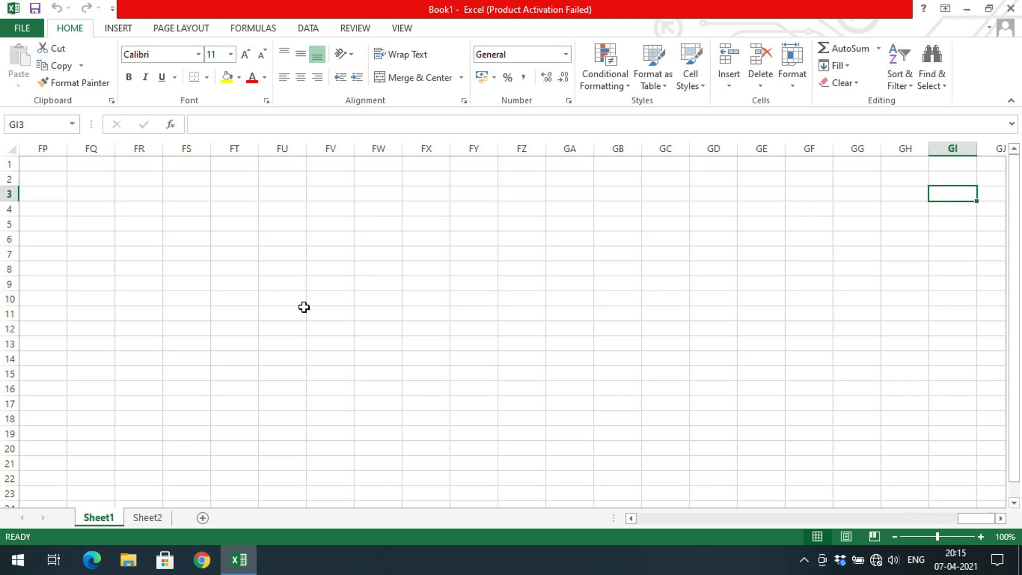
{"action": "key", "text": "Right"}
{"action": "key", "text": "Right"}
{"action": "key", "text": "Right"}
{"action": "key", "text": "Right"}
{"action": "key", "text": "Right"}
{"action": "key", "text": "Right"}
{"action": "key", "text": "Right"}
{"action": "key", "text": "Right"}
{"action": "key", "text": "Right"}
{"action": "key", "text": "Right"}
{"action": "key", "text": "Right"}
{"action": "key", "text": "Right"}
{"action": "key", "text": "Right"}
{"action": "key", "text": "Right"}
{"action": "key", "text": "Right"}
{"action": "key", "text": "Right"}
{"action": "key", "text": "Right"}
{"action": "key", "text": "Right"}
{"action": "key", "text": "Right"}
{"action": "key", "text": "Right"}
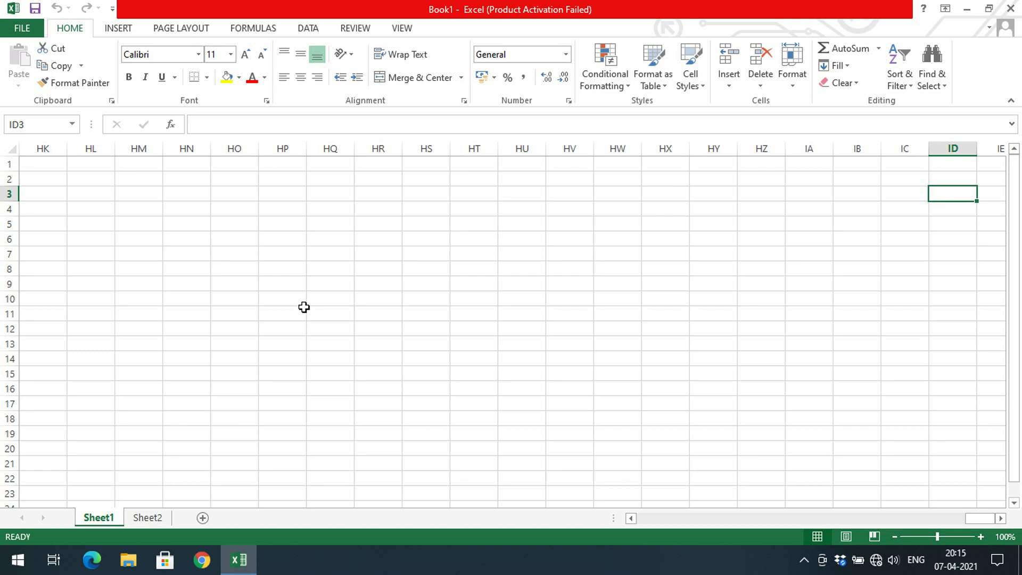
{"action": "key", "text": "Home"}
{"action": "key", "text": "Down"}
{"action": "key", "text": "Down"}
{"action": "key", "text": "Down"}
{"action": "key", "text": "Down"}
{"action": "key", "text": "Down"}
{"action": "key", "text": "Down"}
{"action": "key", "text": "Down"}
{"action": "key", "text": "Down"}
{"action": "key", "text": "Down"}
{"action": "key", "text": "Down"}
{"action": "key", "text": "Down"}
{"action": "key", "text": "Down"}
{"action": "key", "text": "Down"}
{"action": "key", "text": "Down"}
{"action": "key", "text": "Down"}
{"action": "key", "text": "Down"}
{"action": "key", "text": "Down"}
{"action": "key", "text": "Down"}
{"action": "key", "text": "Down"}
{"action": "key", "text": "Down"}
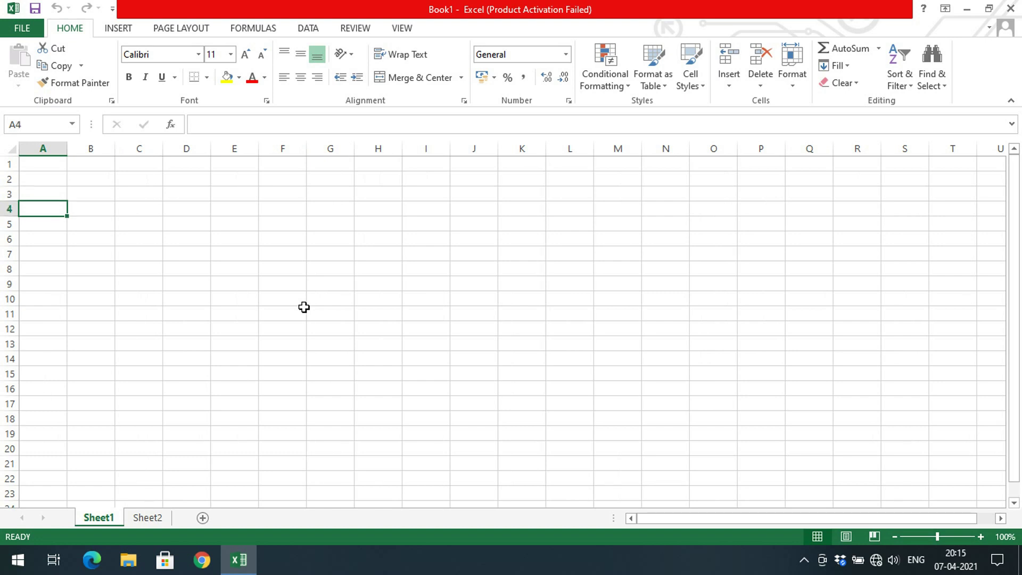
{"action": "key", "text": "Down"}
{"action": "key", "text": "Down"}
{"action": "key", "text": "Down"}
{"action": "key", "text": "Down"}
{"action": "key", "text": "Down"}
{"action": "key", "text": "Down"}
{"action": "key", "text": "Down"}
{"action": "key", "text": "Down"}
{"action": "key", "text": "Down"}
{"action": "key", "text": "Down"}
{"action": "key", "text": "Down"}
{"action": "key", "text": "Down"}
{"action": "key", "text": "Down"}
{"action": "key", "text": "Down"}
{"action": "key", "text": "Down"}
{"action": "key", "text": "Down"}
{"action": "key", "text": "Down"}
{"action": "key", "text": "Down"}
{"action": "key", "text": "Down"}
{"action": "key", "text": "Down"}
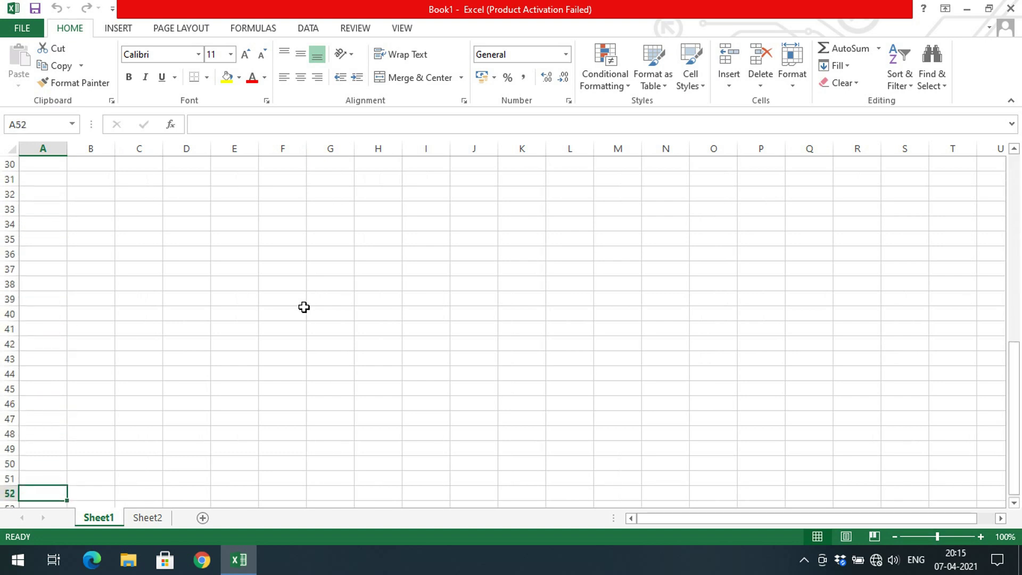
{"action": "key", "text": "Down"}
{"action": "key", "text": "Down"}
{"action": "key", "text": "Down"}
{"action": "key", "text": "Down"}
{"action": "key", "text": "Down"}
{"action": "key", "text": "Down"}
{"action": "key", "text": "Down"}
{"action": "key", "text": "Down"}
{"action": "key", "text": "Down"}
{"action": "key", "text": "Down"}
{"action": "key", "text": "Down"}
{"action": "key", "text": "Down"}
{"action": "key", "text": "Down"}
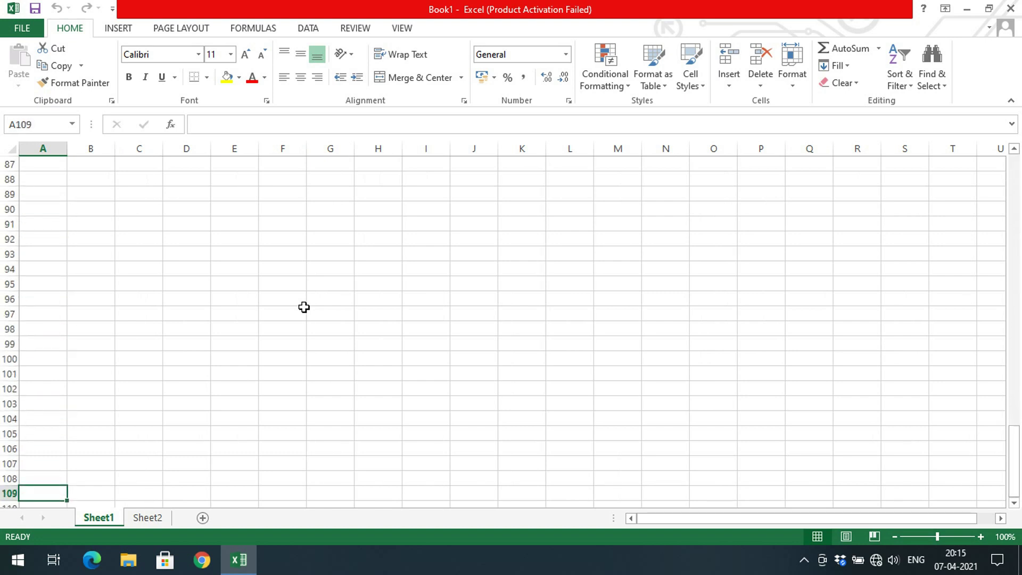
{"action": "key", "text": "Up"}
{"action": "key", "text": "Up"}
{"action": "key", "text": "Up"}
{"action": "key", "text": "Up"}
{"action": "key", "text": "Up"}
{"action": "key", "text": "Up"}
{"action": "key", "text": "Up"}
{"action": "key", "text": "Up"}
{"action": "key", "text": "Up"}
{"action": "key", "text": "Up"}
{"action": "key", "text": "Up"}
{"action": "key", "text": "Up"}
{"action": "key", "text": "Up"}
{"action": "key", "text": "Up"}
{"action": "key", "text": "Up"}
{"action": "key", "text": "Up"}
{"action": "key", "text": "Up"}
{"action": "key", "text": "Up"}
{"action": "key", "text": "Up"}
{"action": "key", "text": "Up"}
{"action": "key", "text": "Up"}
{"action": "key", "text": "Up"}
{"action": "key", "text": "Up"}
{"action": "key", "text": "Up"}
{"action": "key", "text": "Up"}
{"action": "key", "text": "Up"}
{"action": "key", "text": "Up"}
{"action": "key", "text": "Up"}
{"action": "key", "text": "Up"}
{"action": "key", "text": "Up"}
{"action": "key", "text": "Up"}
{"action": "key", "text": "Up"}
{"action": "key", "text": "Up"}
{"action": "key", "text": "Up"}
{"action": "key", "text": "Up"}
{"action": "key", "text": "Up"}
{"action": "key", "text": "Up"}
{"action": "key", "text": "Up"}
{"action": "key", "text": "Up"}
{"action": "key", "text": "Up"}
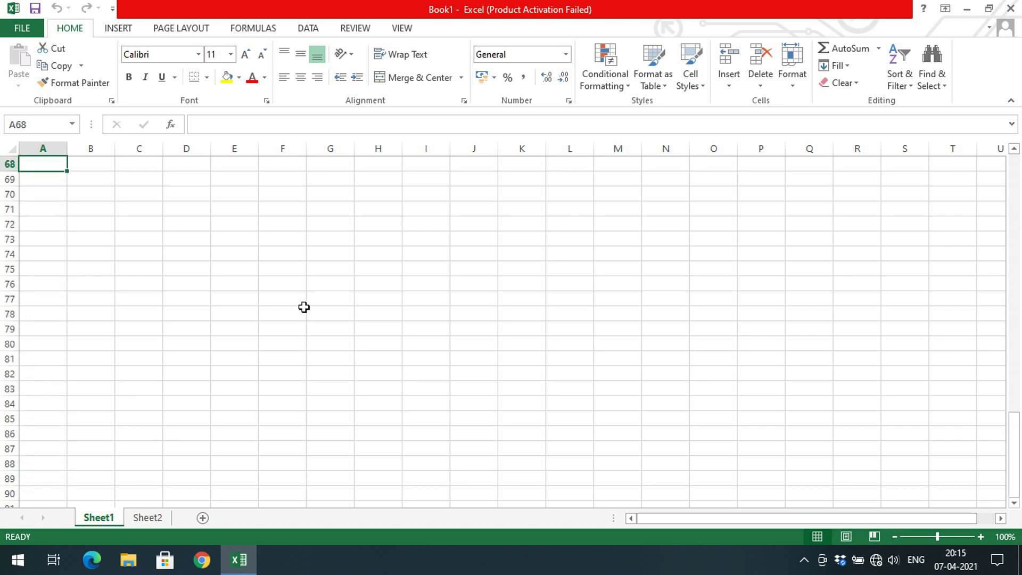
{"action": "key", "text": "Up"}
{"action": "key", "text": "Up"}
{"action": "key", "text": "Up"}
{"action": "key", "text": "Up"}
{"action": "key", "text": "Up"}
{"action": "key", "text": "Up"}
{"action": "key", "text": "Up"}
{"action": "key", "text": "Up"}
{"action": "key", "text": "Up"}
{"action": "key", "text": "Up"}
{"action": "key", "text": "Up"}
{"action": "key", "text": "Up"}
{"action": "key", "text": "Up"}
{"action": "key", "text": "Up"}
{"action": "key", "text": "Up"}
{"action": "key", "text": "Up"}
{"action": "key", "text": "Up"}
{"action": "key", "text": "Up"}
{"action": "key", "text": "Up"}
{"action": "key", "text": "Up"}
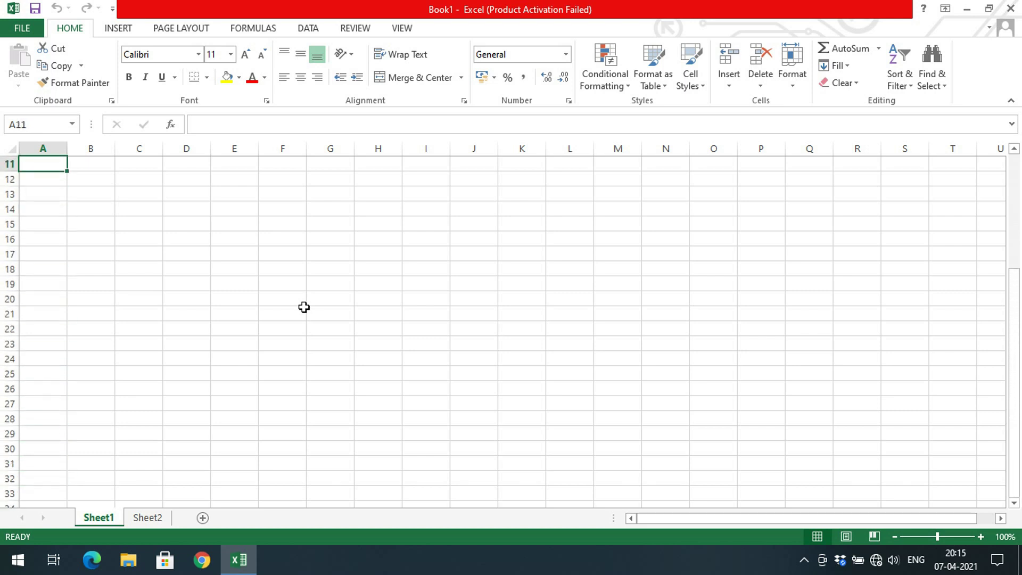
{"action": "key", "text": "Down"}
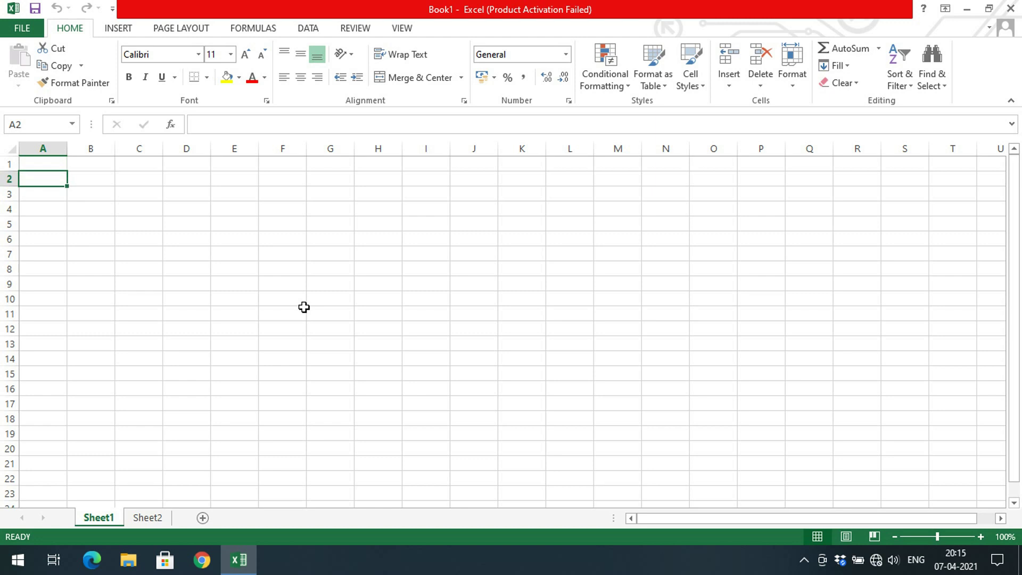
{"action": "key", "text": "Right"}
{"action": "key", "text": "Right"}
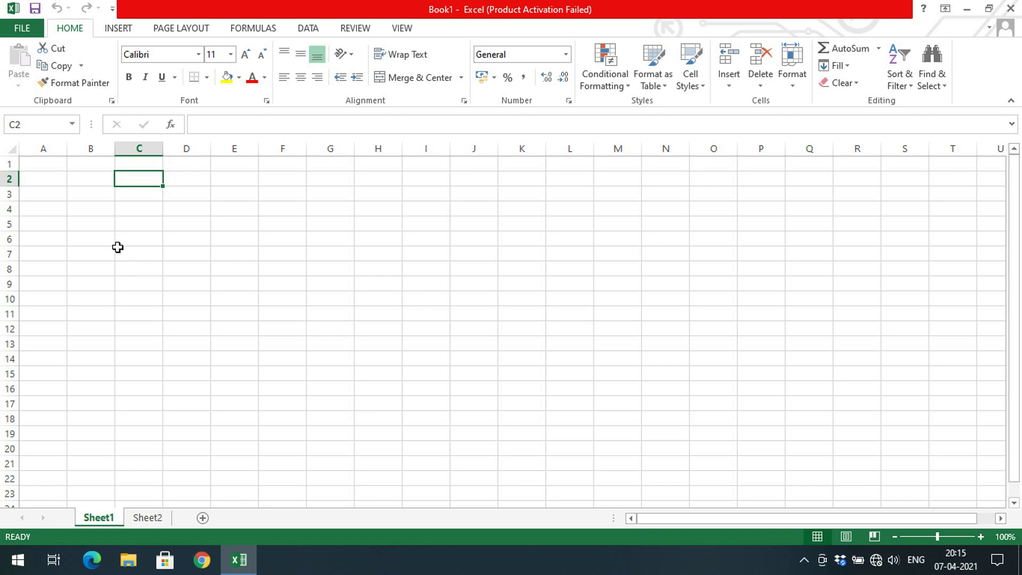
Select cell B3 on Sheet1 to receive the entry.
{"action": "left_click", "coordinate": [101, 193]}
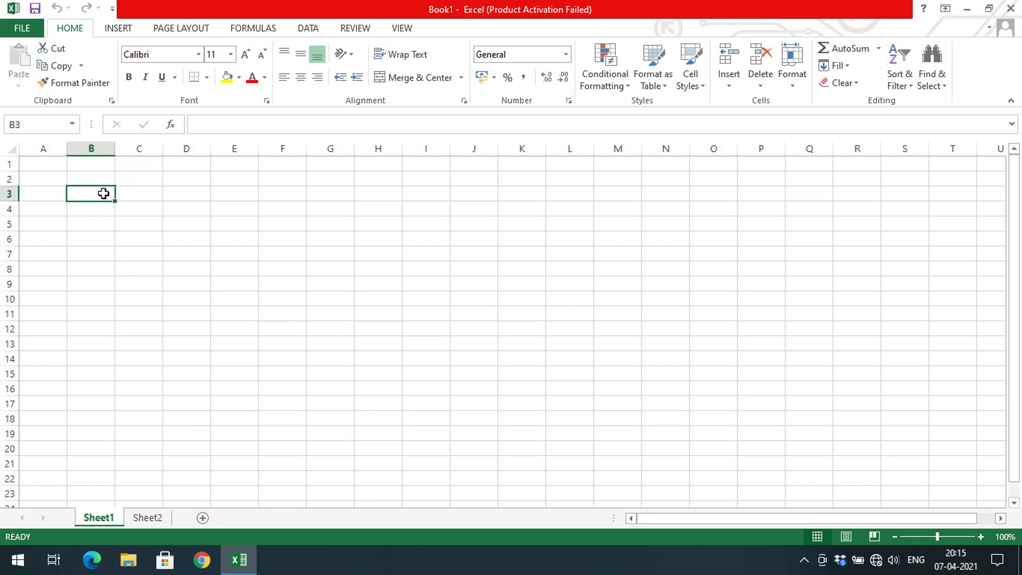
{"action": "left_click", "coordinate": [219, 220]}
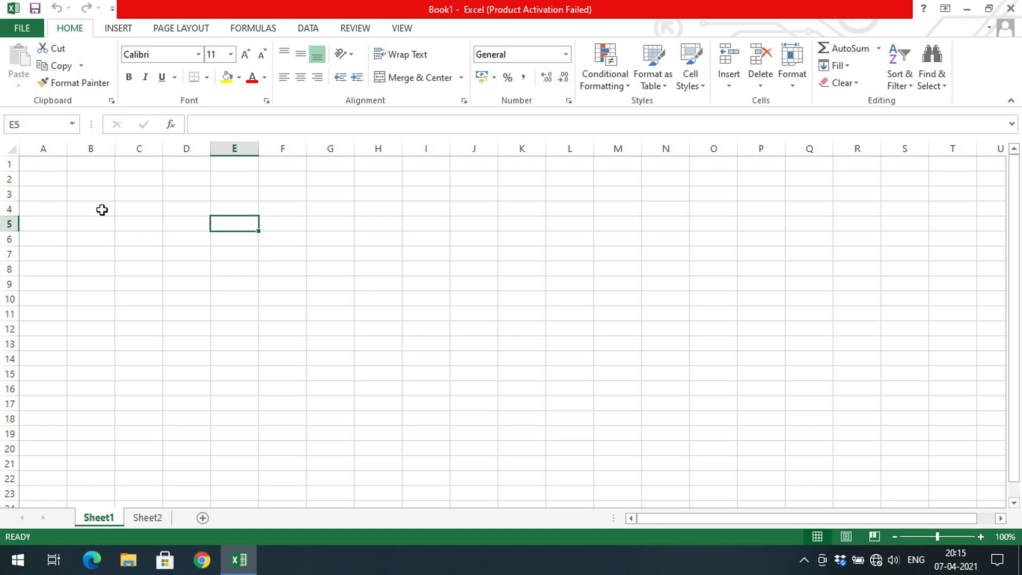
{"action": "left_click", "coordinate": [77, 192]}
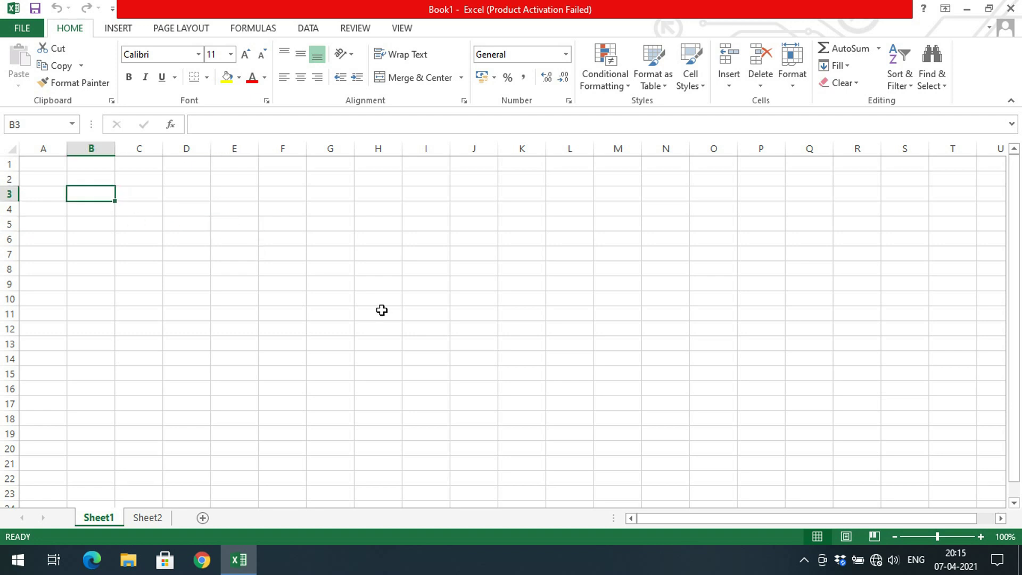
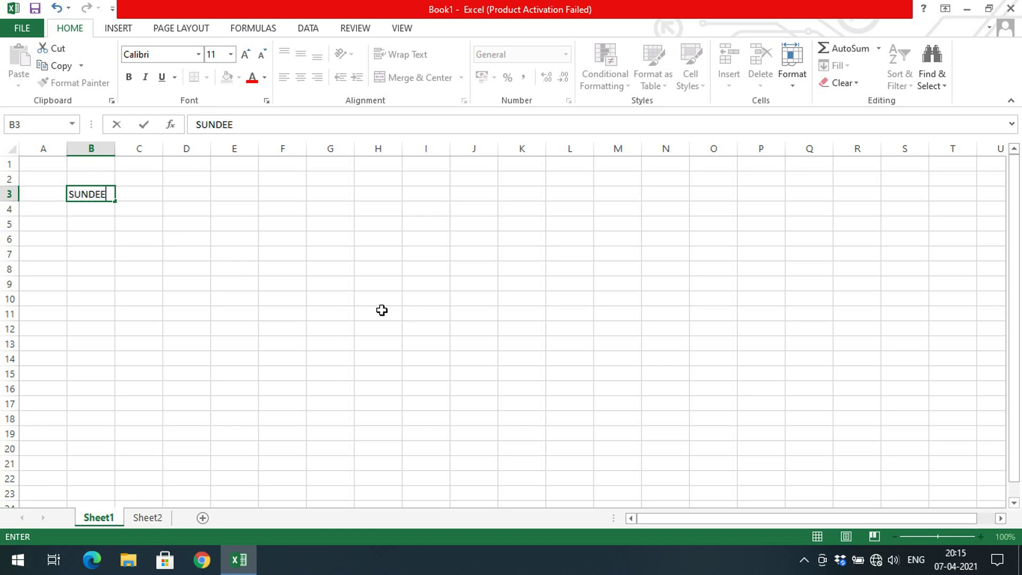
Enter the person's full name in B3, then overwrite it with just the first name.
{"action": "key", "text": "Return"}
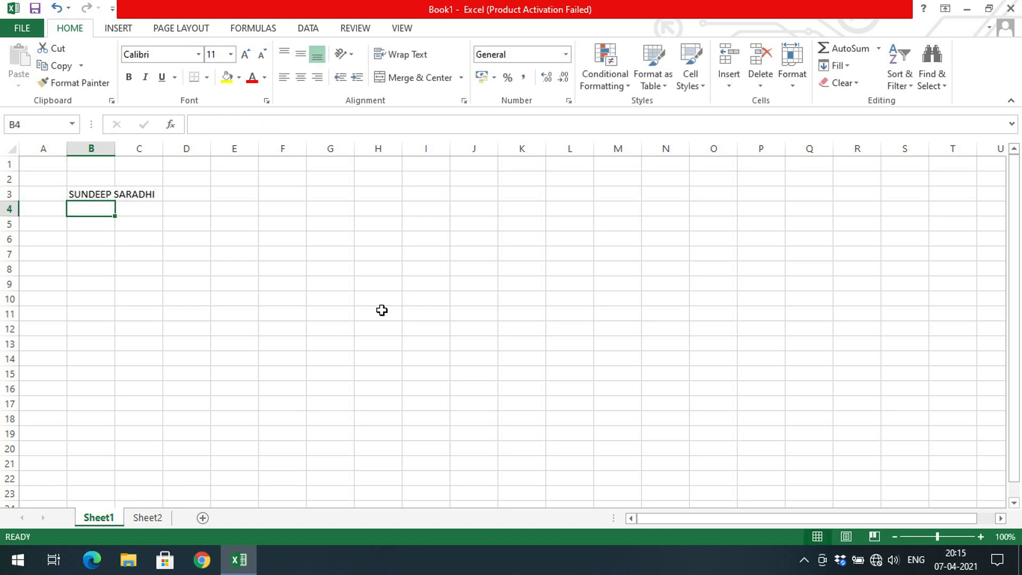
{"action": "key", "text": "Up"}
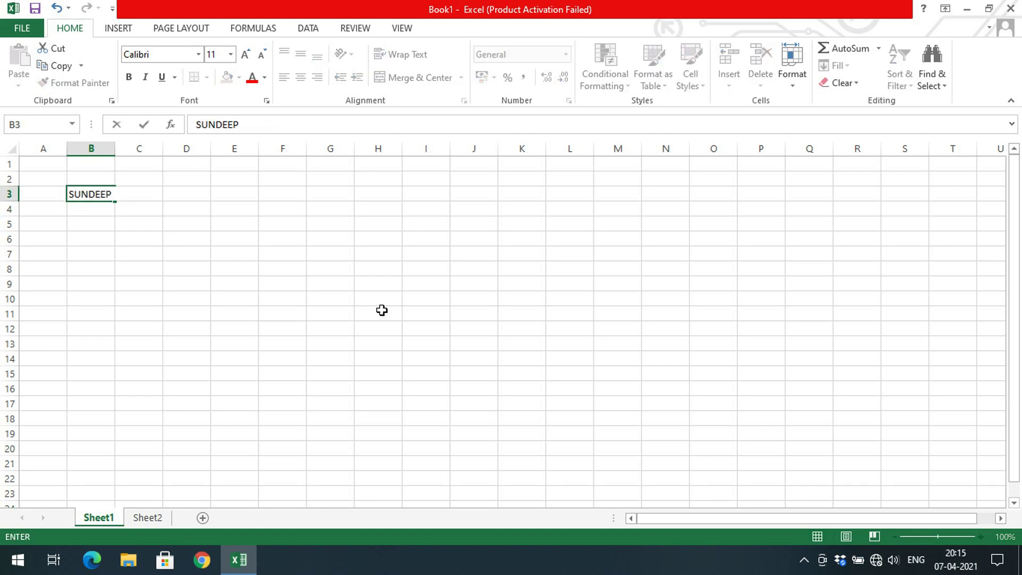
{"action": "key", "text": "Return"}
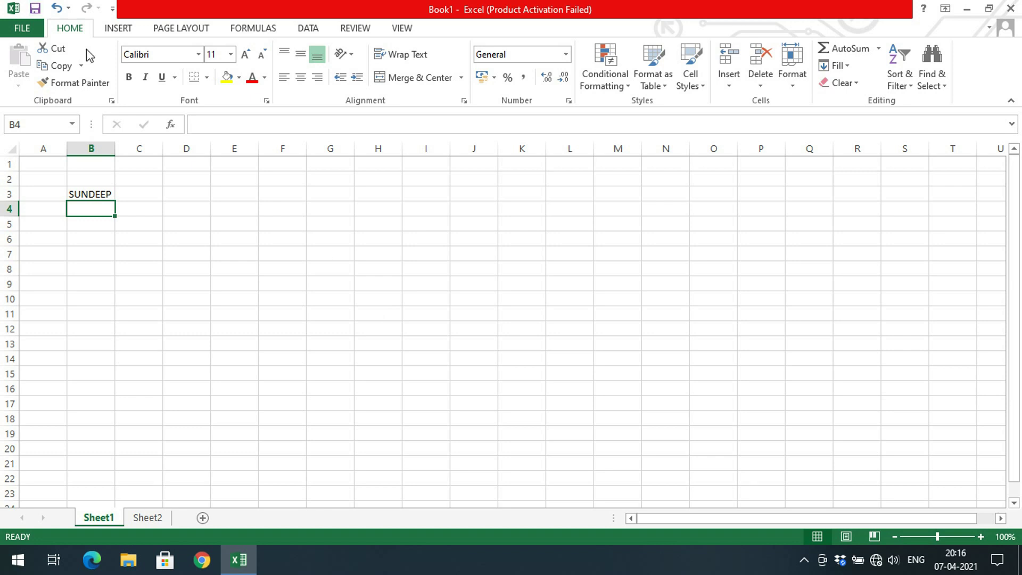
Replace B3's entry with the single-word first name and commit it.
{"action": "left_click", "coordinate": [99, 190]}
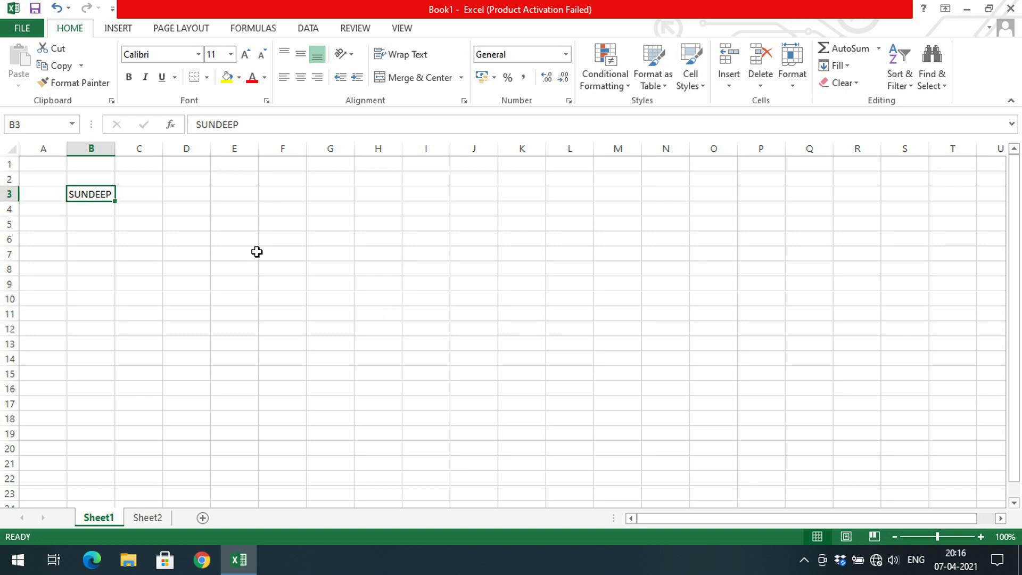
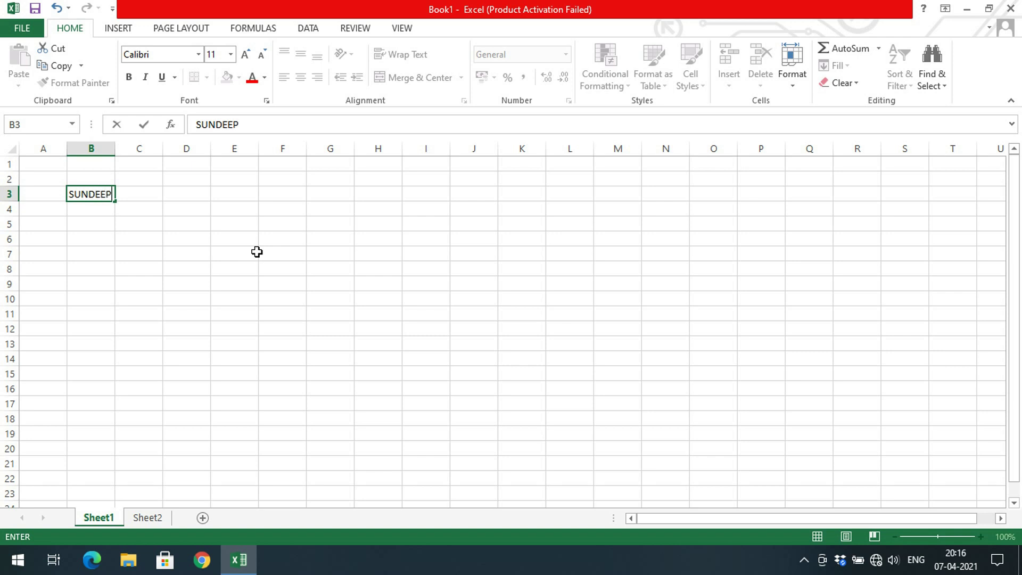
{"action": "left_click", "coordinate": [257, 252]}
{"action": "left_click", "coordinate": [95, 196]}
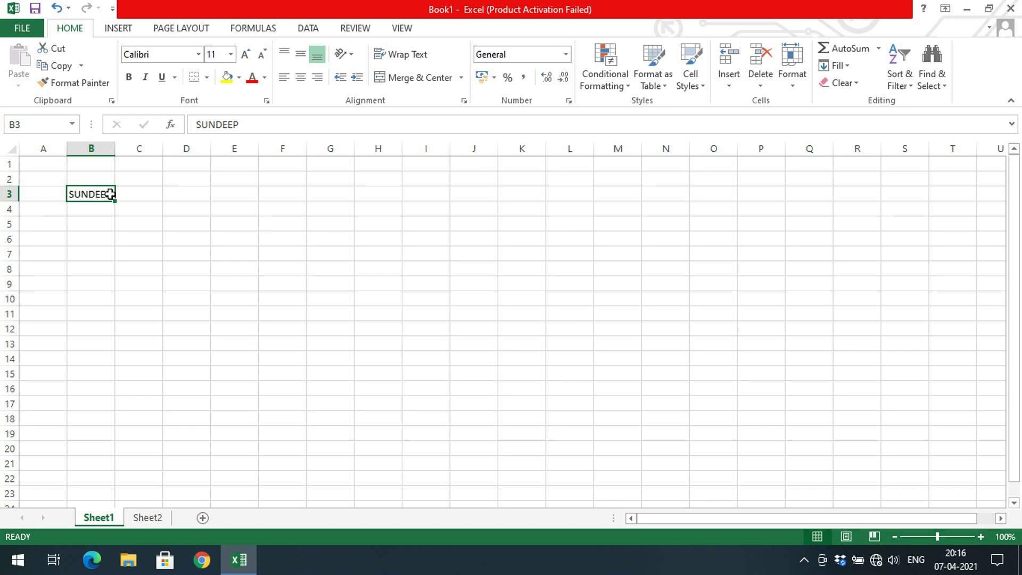
{"action": "double_click", "coordinate": [111, 194]}
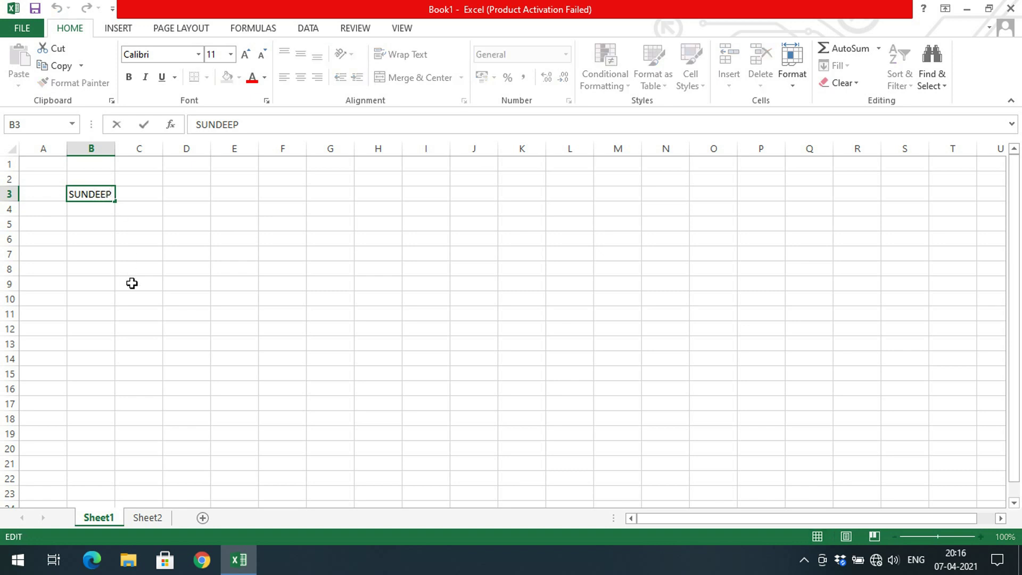
{"action": "left_click", "coordinate": [105, 212]}
{"action": "left_click", "coordinate": [106, 194]}
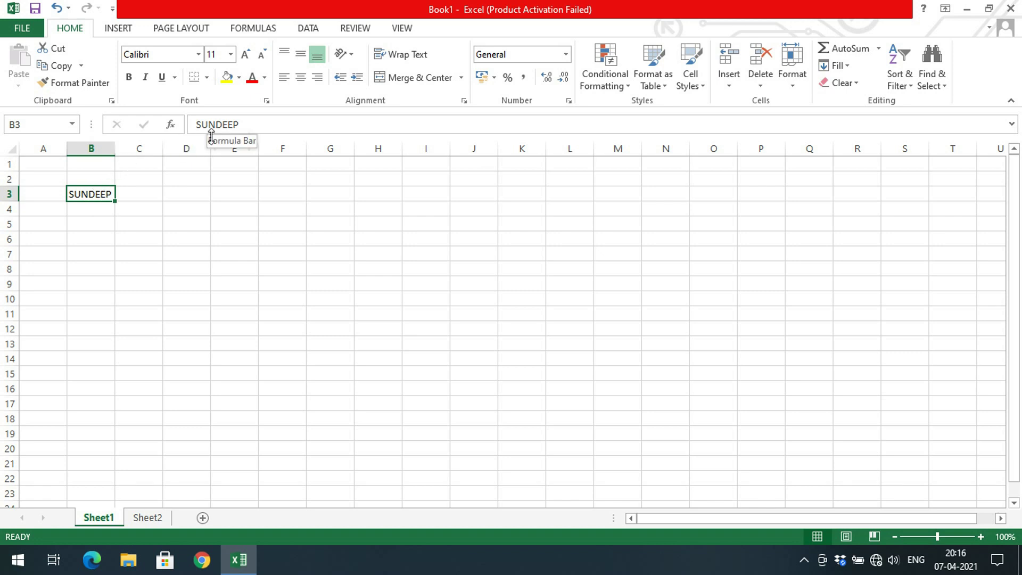
{"action": "left_click", "coordinate": [196, 225]}
{"action": "left_click", "coordinate": [410, 210]}
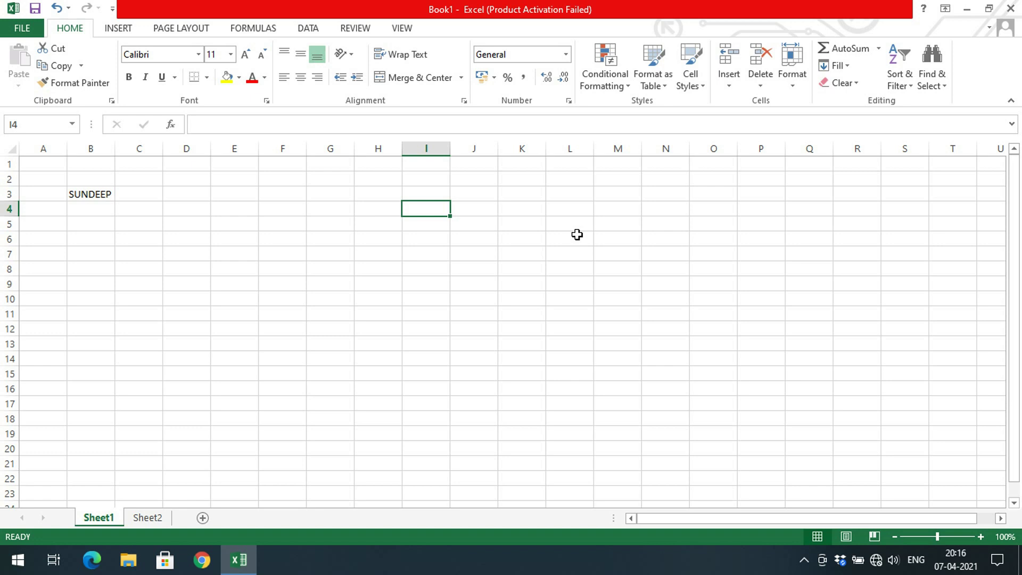
{"action": "key", "text": "Return"}
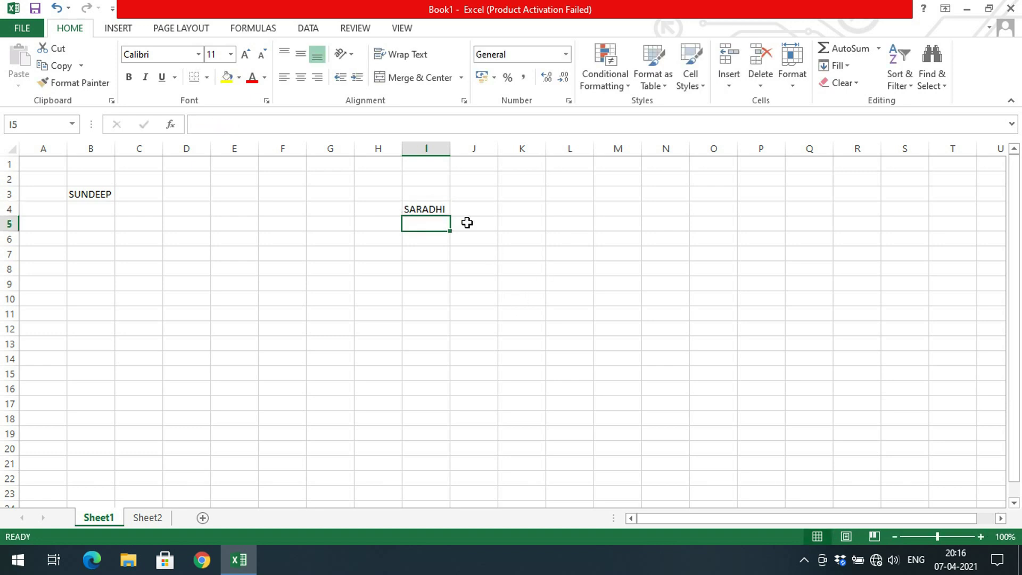
{"action": "left_click", "coordinate": [448, 209]}
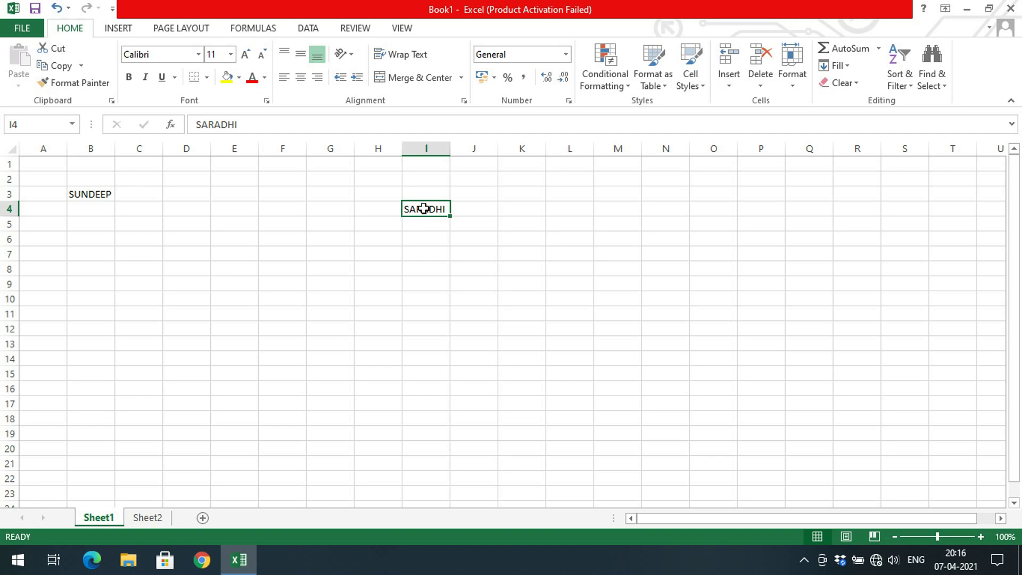
{"action": "left_click", "coordinate": [247, 128]}
{"action": "left_click", "coordinate": [246, 194]}
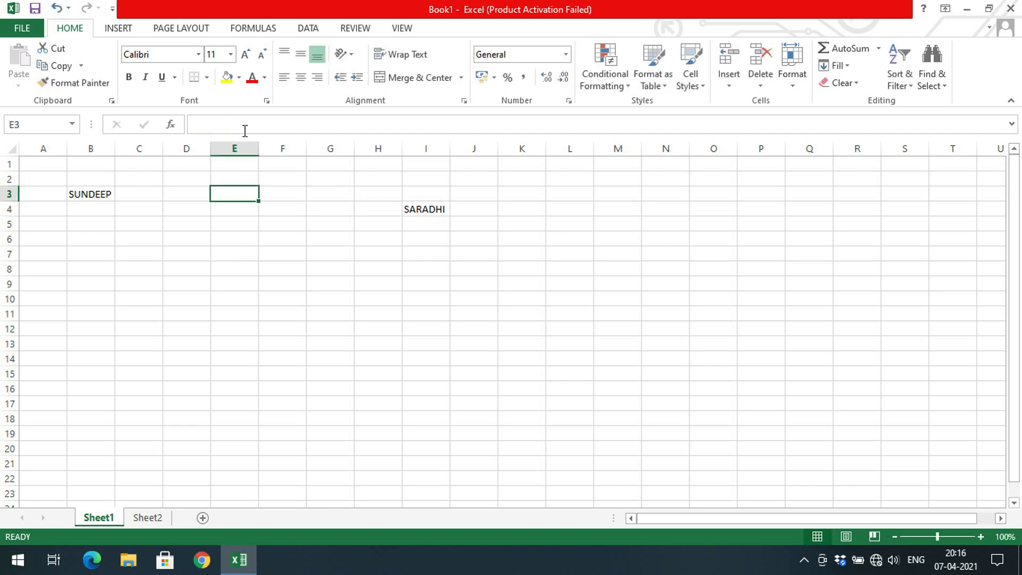
{"action": "left_click", "coordinate": [413, 209]}
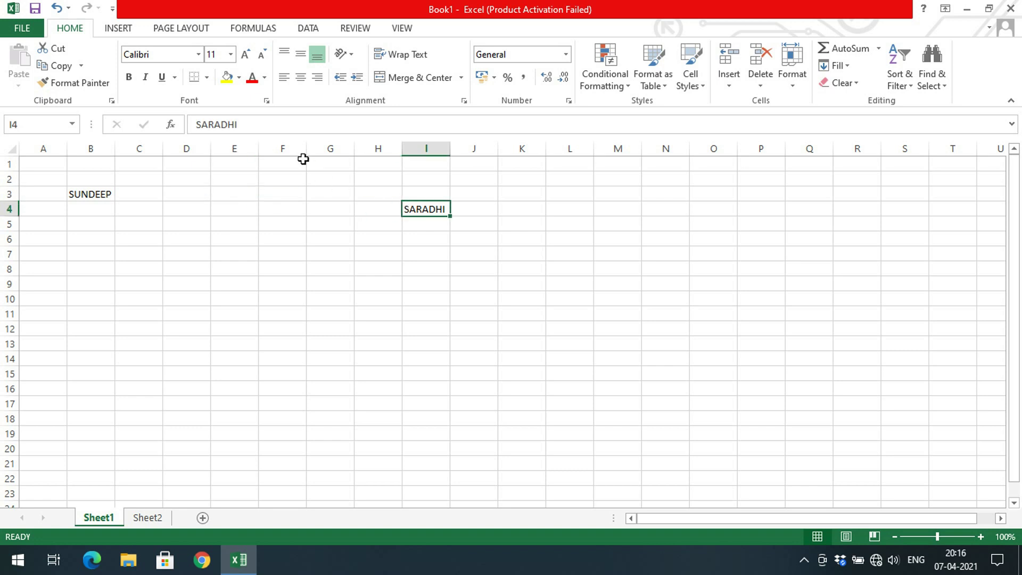
{"action": "left_click", "coordinate": [267, 128]}
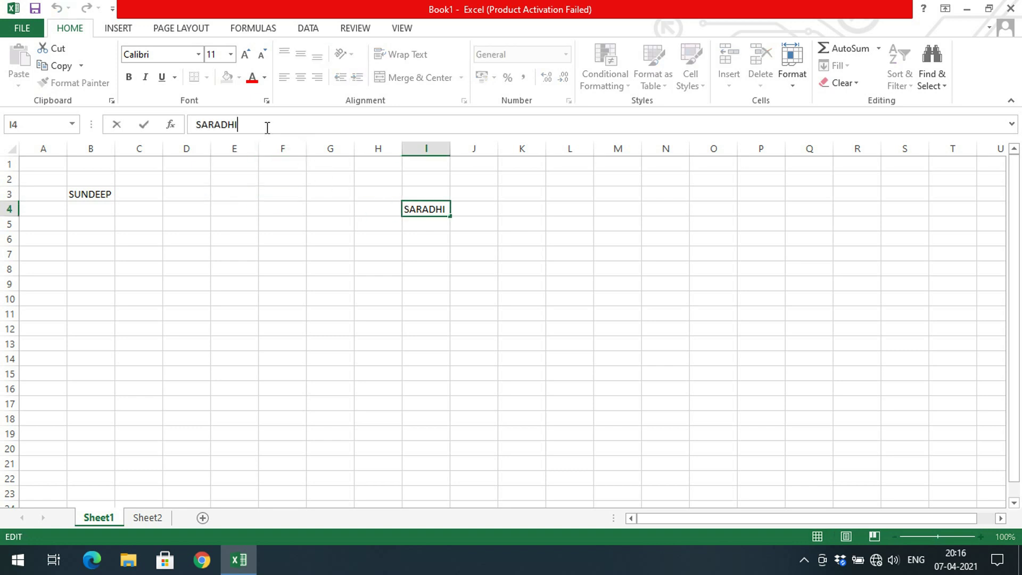
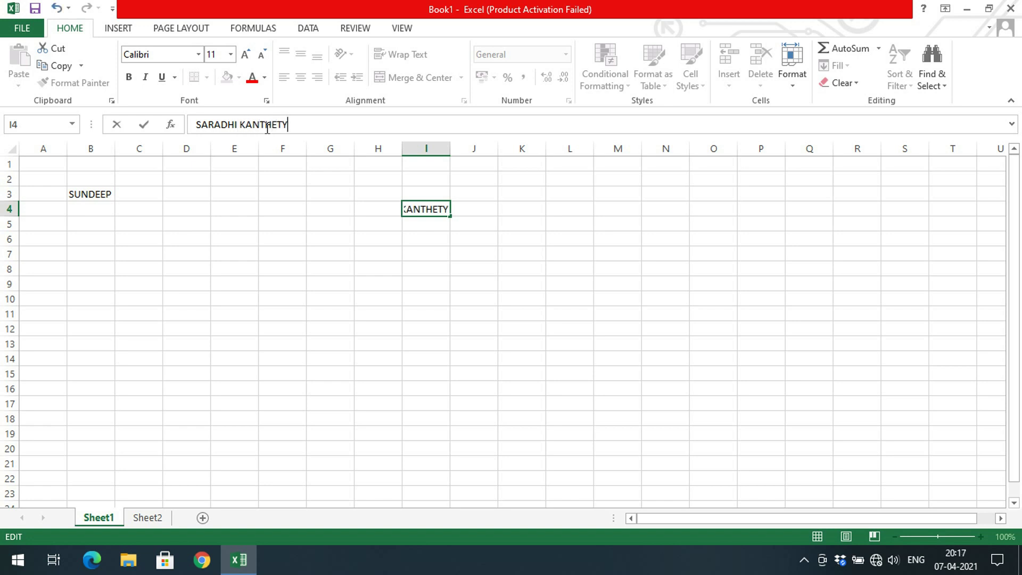
{"action": "key", "text": "Return"}
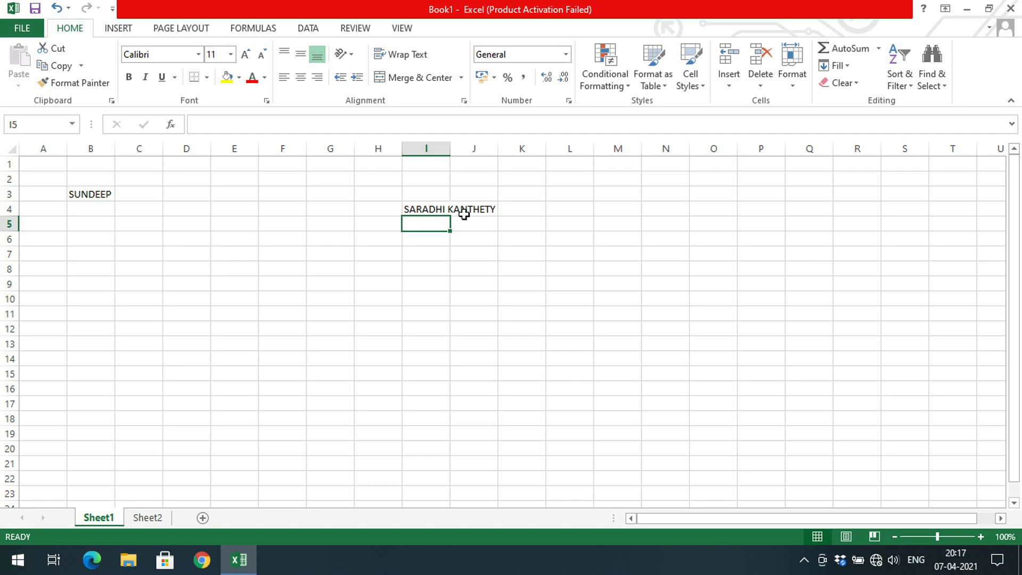
{"action": "left_click", "coordinate": [416, 210]}
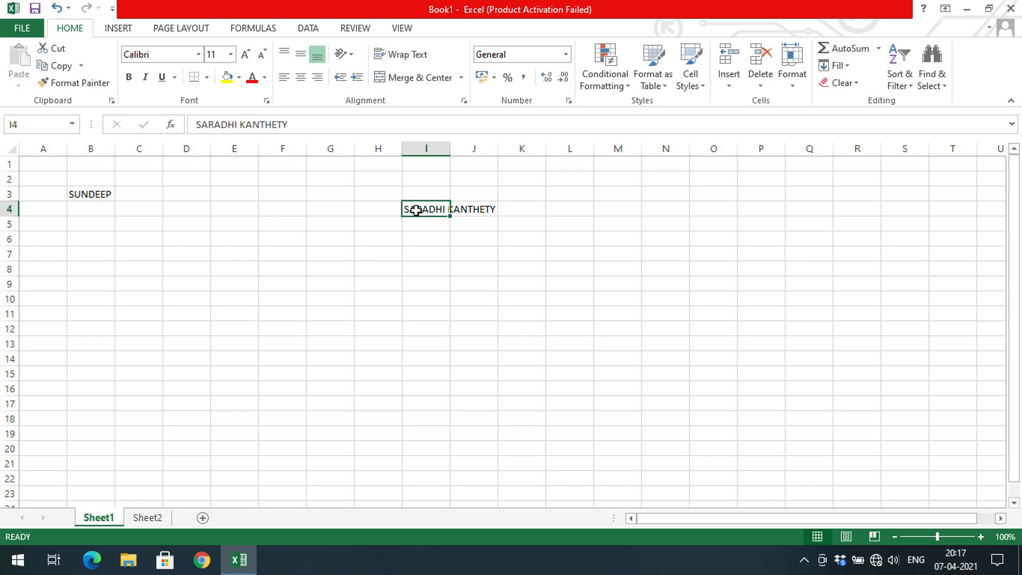
{"action": "key", "text": "Delete"}
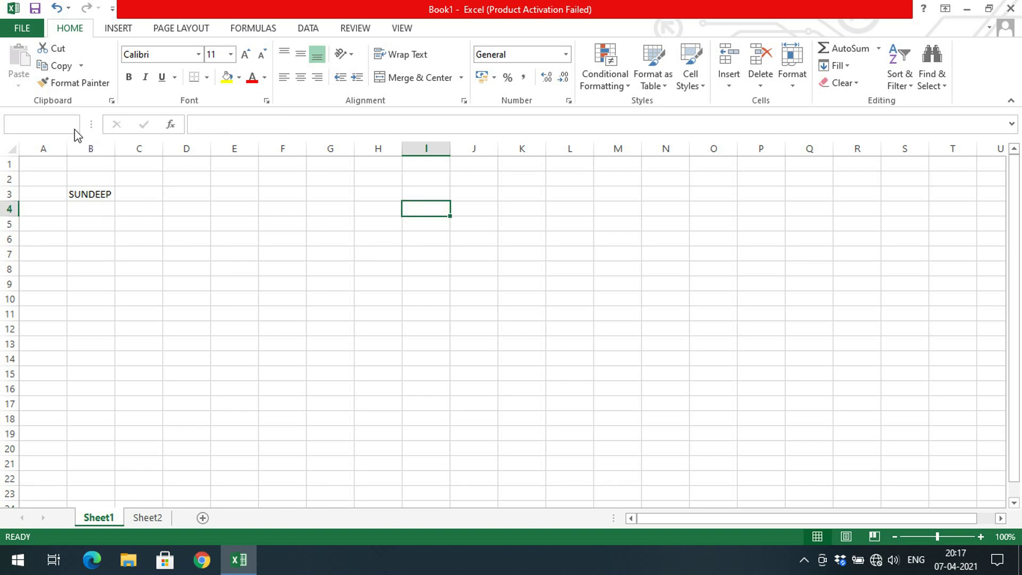
{"action": "left_click", "coordinate": [74, 130]}
{"action": "left_click", "coordinate": [92, 237]}
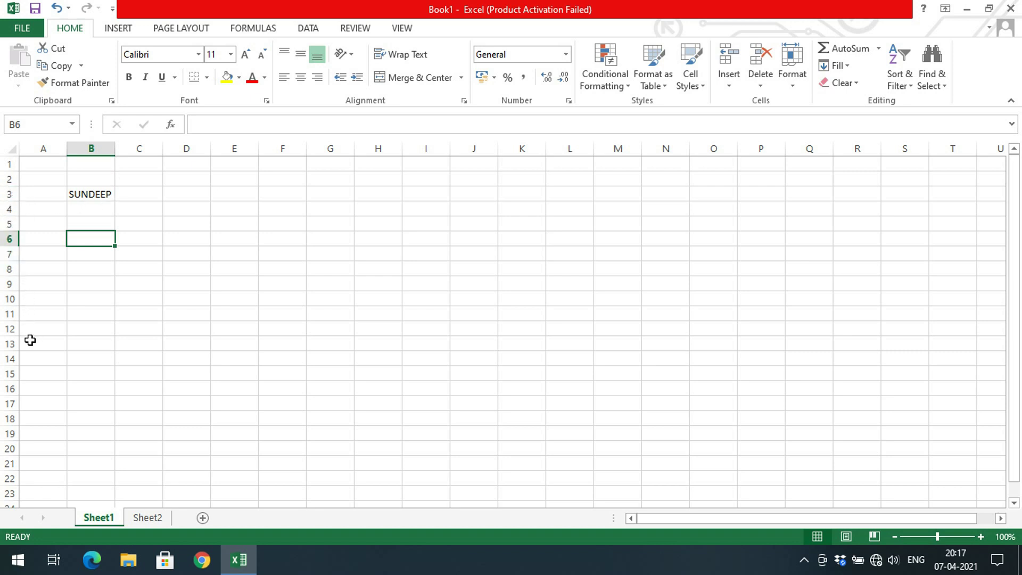
{"action": "left_click", "coordinate": [43, 166]}
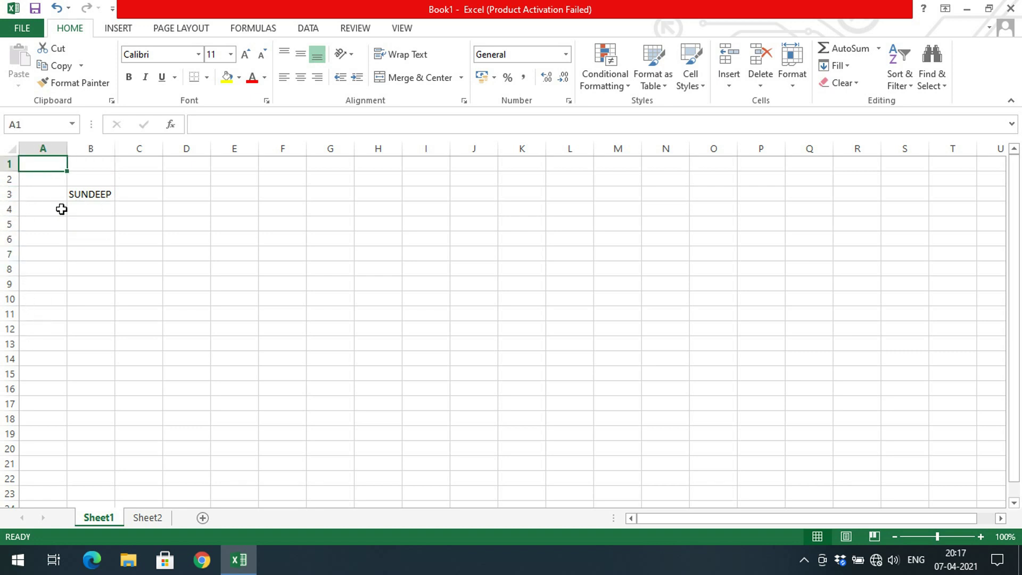
{"action": "left_click", "coordinate": [84, 253]}
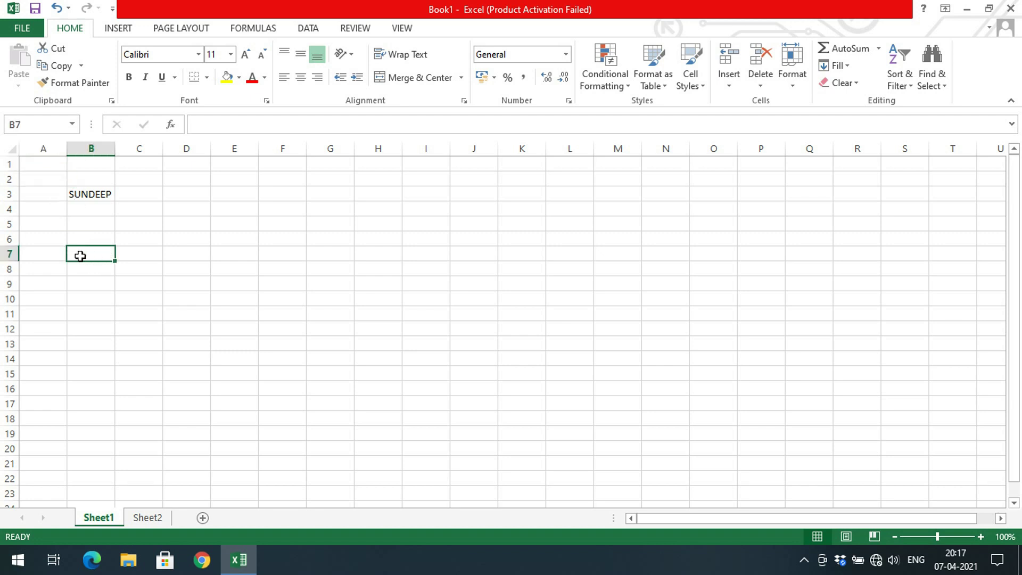
{"action": "left_click", "coordinate": [94, 194]}
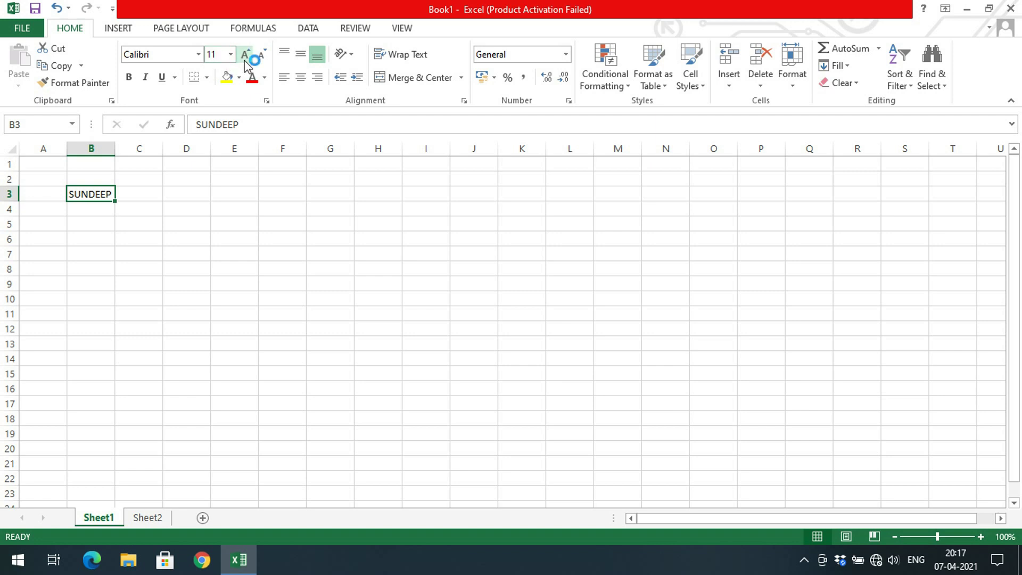
Step B3's font size up and down until it settles at 22 pt.
{"action": "left_click", "coordinate": [244, 58]}
{"action": "left_click", "coordinate": [245, 57]}
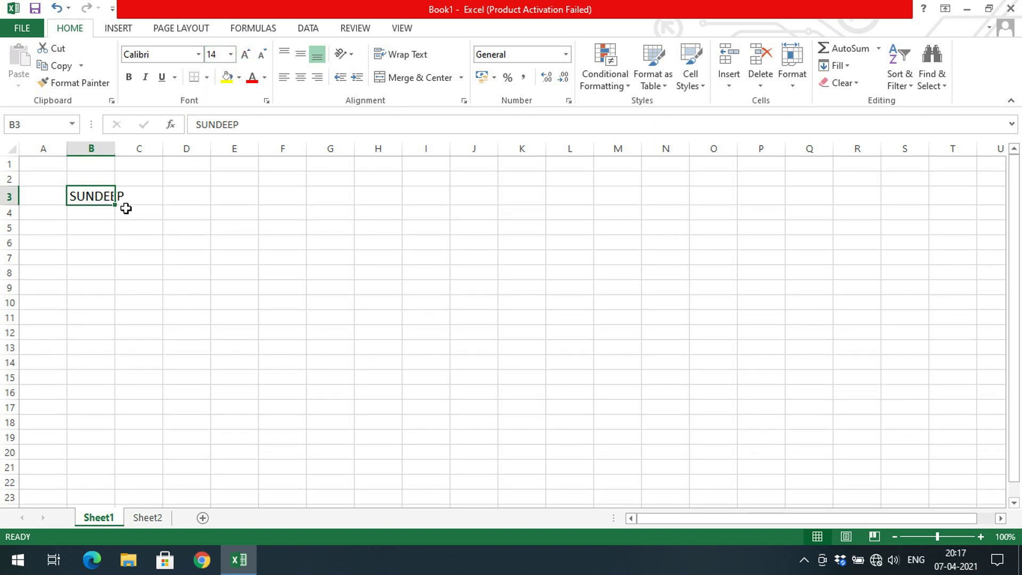
{"action": "left_click", "coordinate": [247, 59]}
{"action": "left_click", "coordinate": [247, 59]}
{"action": "left_click", "coordinate": [247, 58]}
{"action": "left_click", "coordinate": [247, 59]}
{"action": "left_click", "coordinate": [247, 58]}
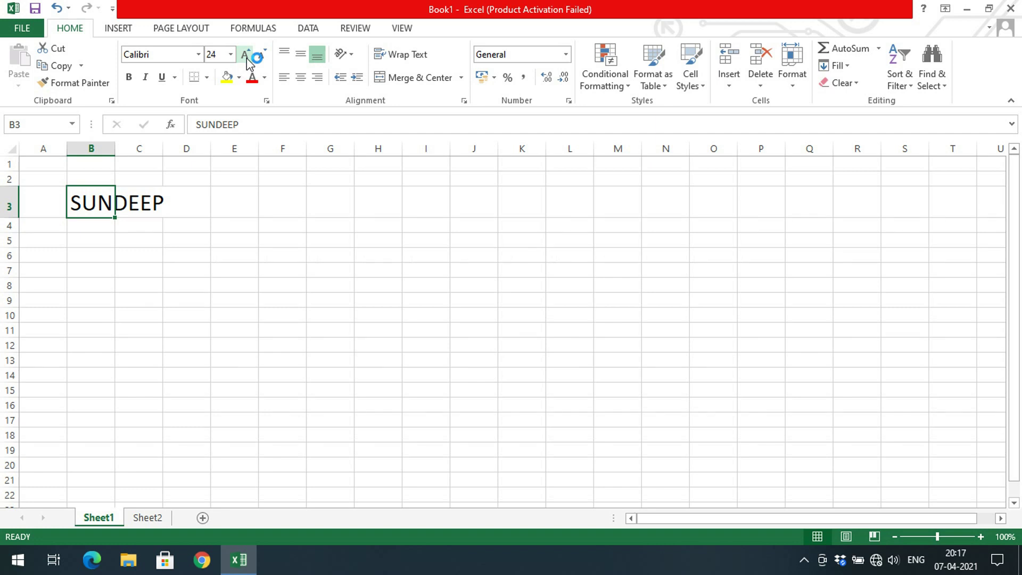
{"action": "left_click", "coordinate": [247, 58]}
{"action": "left_click", "coordinate": [247, 58]}
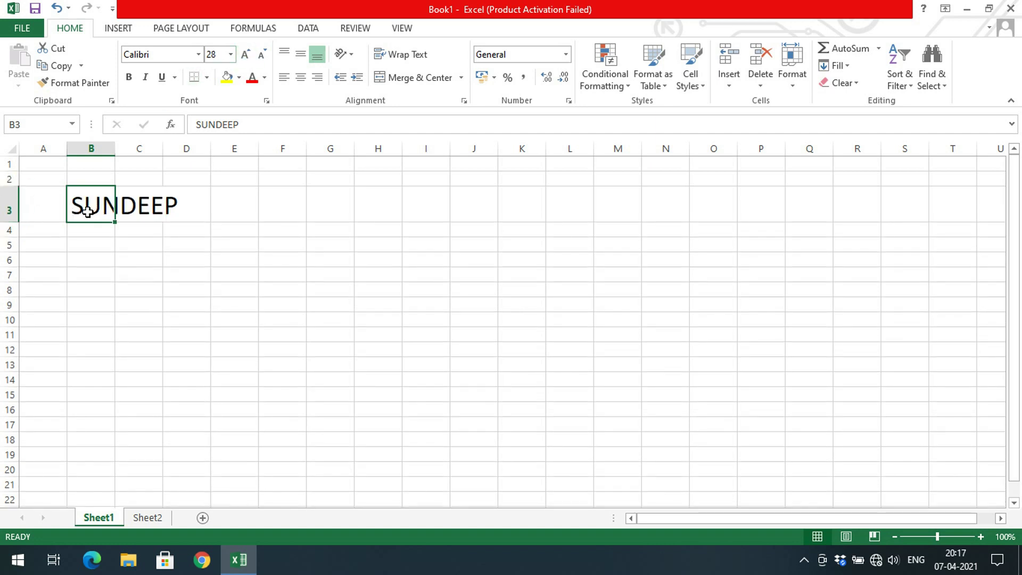
{"action": "left_click", "coordinate": [261, 56]}
{"action": "left_click", "coordinate": [260, 55]}
{"action": "left_click", "coordinate": [261, 56]}
{"action": "left_click", "coordinate": [261, 55]}
{"action": "left_click", "coordinate": [261, 55]}
{"action": "left_click", "coordinate": [261, 55]}
{"action": "left_click", "coordinate": [261, 55]}
{"action": "left_click", "coordinate": [260, 56]}
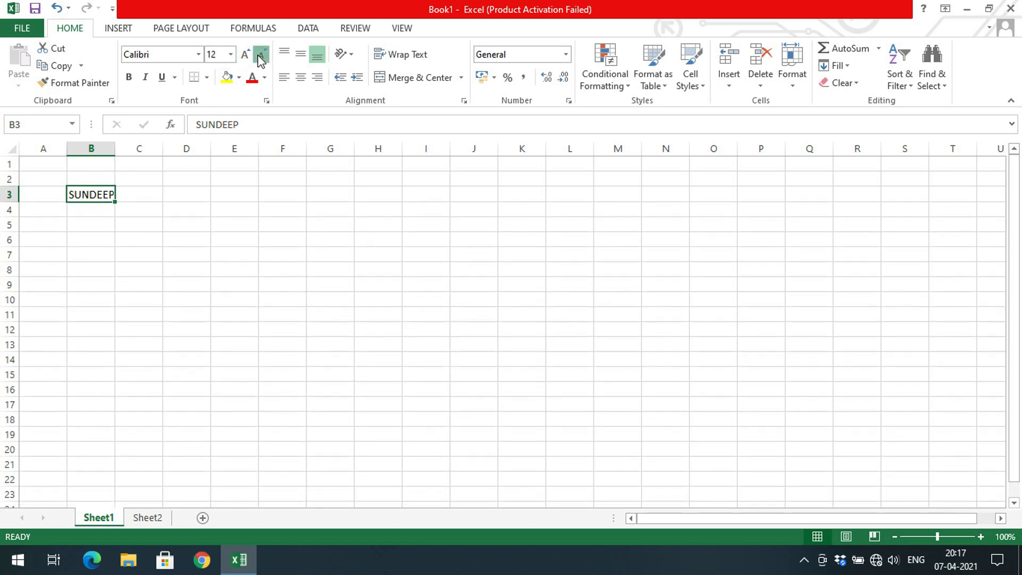
{"action": "left_click", "coordinate": [260, 55]}
{"action": "left_click", "coordinate": [260, 56]}
{"action": "left_click", "coordinate": [250, 55]}
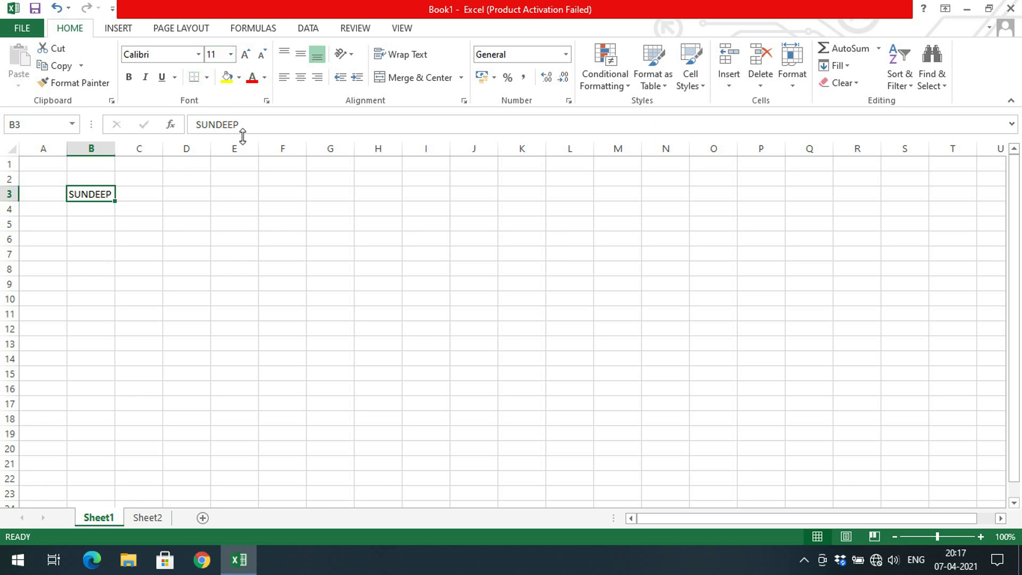
{"action": "left_click", "coordinate": [249, 55]}
{"action": "left_click", "coordinate": [249, 55]}
{"action": "left_click", "coordinate": [250, 56]}
{"action": "left_click", "coordinate": [249, 55]}
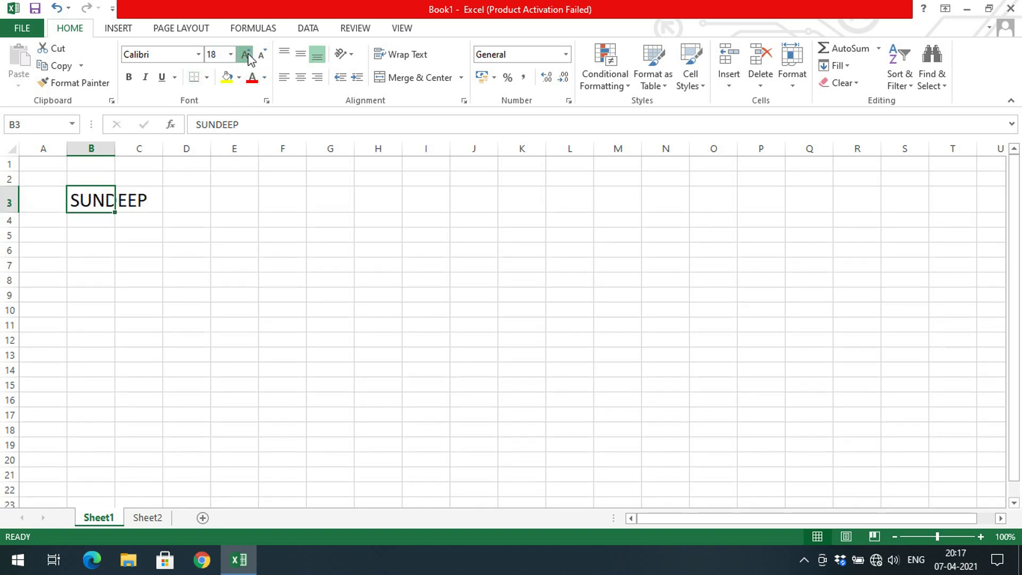
{"action": "left_click", "coordinate": [250, 55]}
{"action": "left_click", "coordinate": [250, 55]}
{"action": "left_click", "coordinate": [249, 53]}
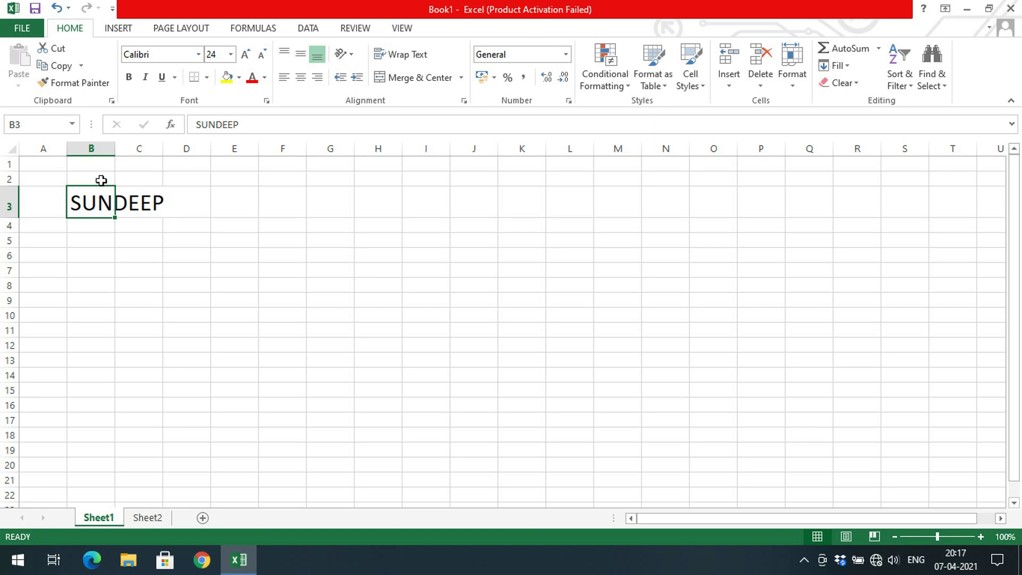
{"action": "left_click", "coordinate": [262, 54]}
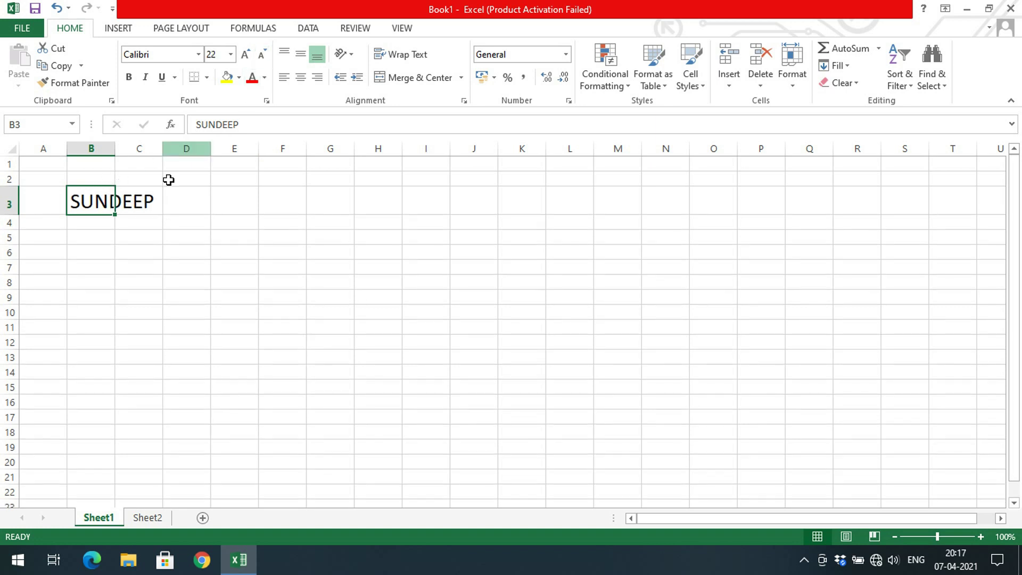
{"action": "left_click", "coordinate": [119, 267]}
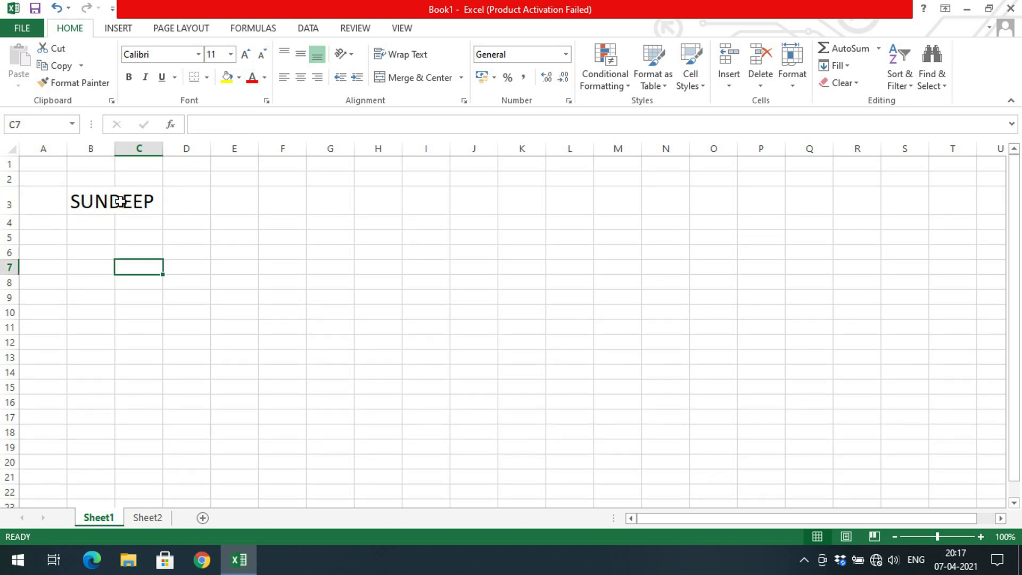
{"action": "left_click", "coordinate": [82, 209]}
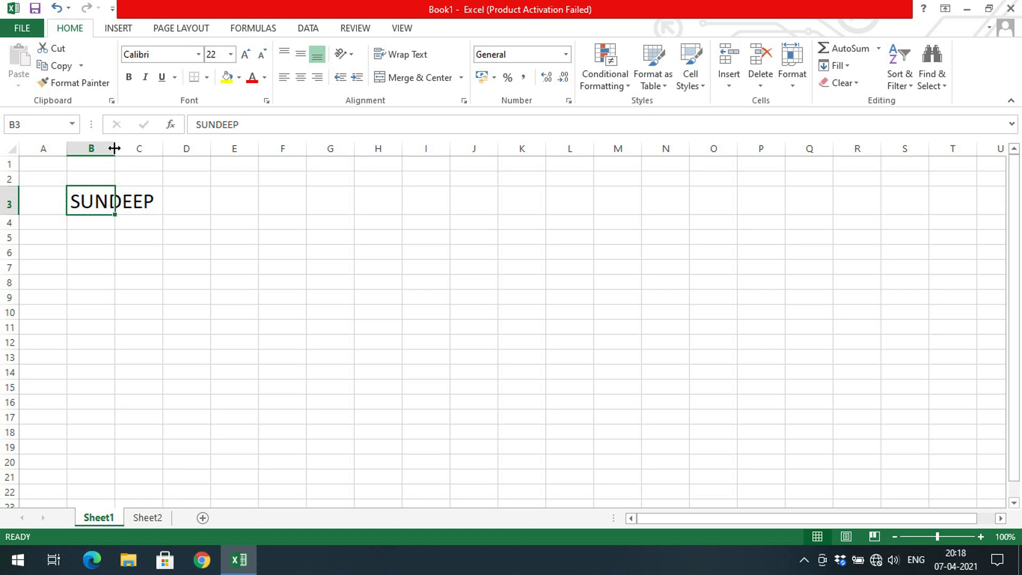
Drag the column B border right so the 22 pt name fits inside B3.
{"action": "left_click_drag", "start_coordinate": [115, 148], "coordinate": [157, 153]}
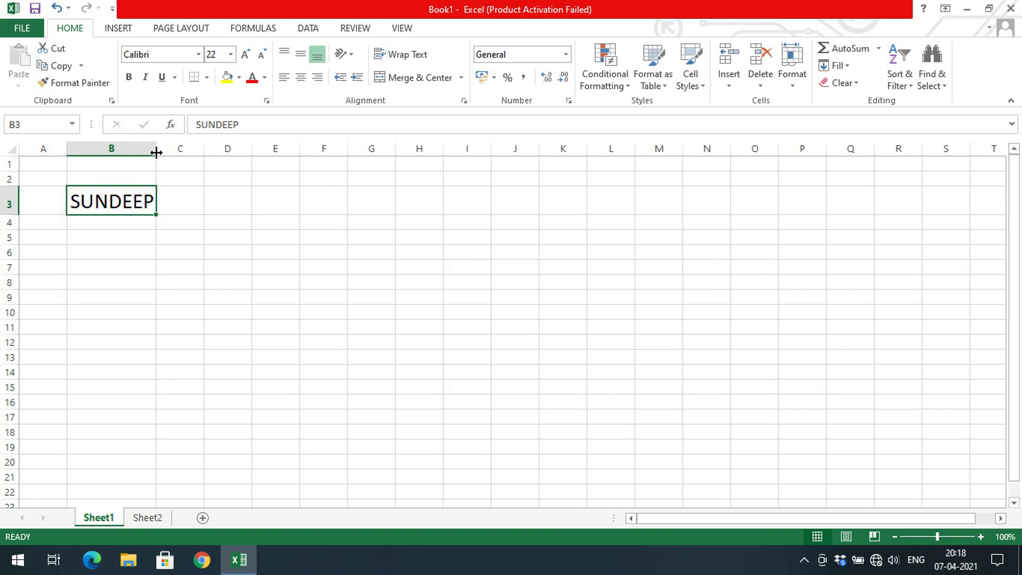
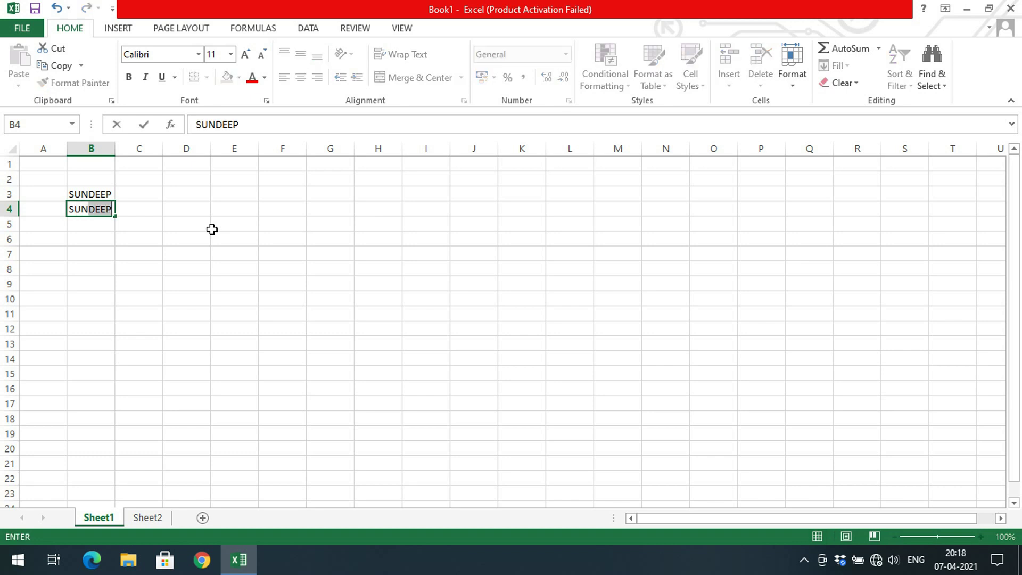
{"action": "type", "text": "DEEO SA"}
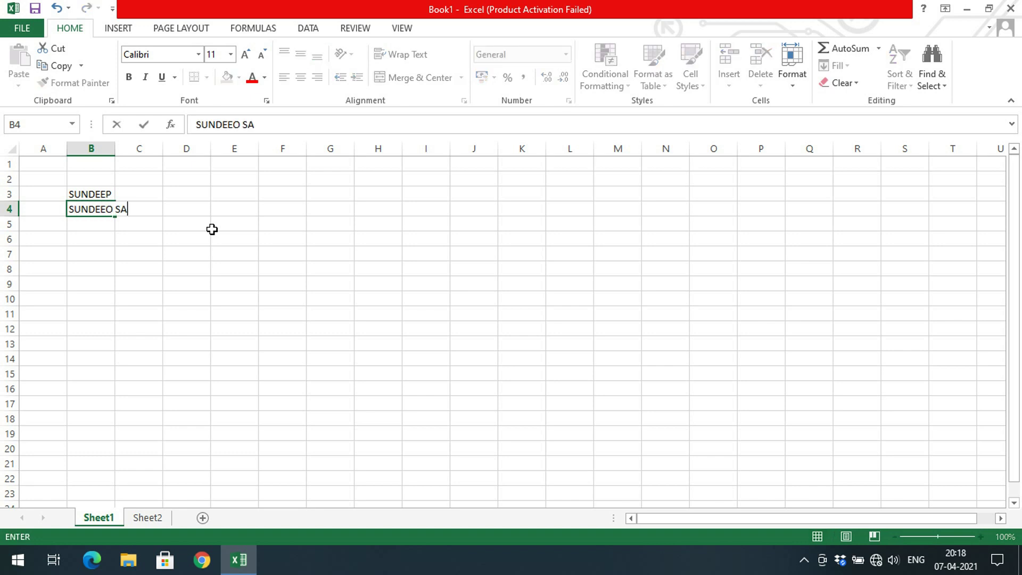
{"action": "key", "text": "BackSpace"}
{"action": "key", "text": "BackSpace"}
{"action": "key", "text": "BackSpace"}
{"action": "type", "text": "SARADHI"}
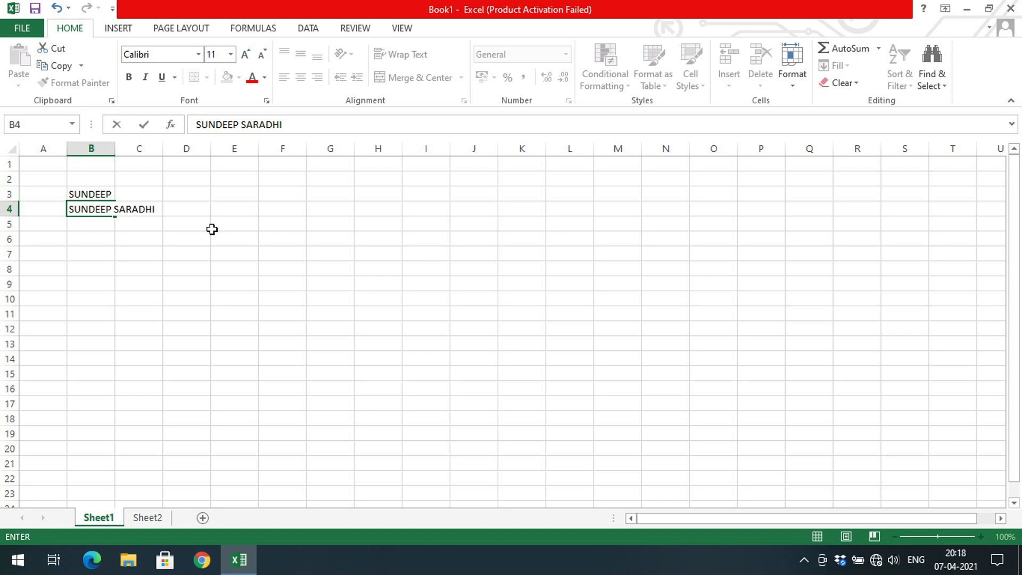
{"action": "key", "text": "Return"}
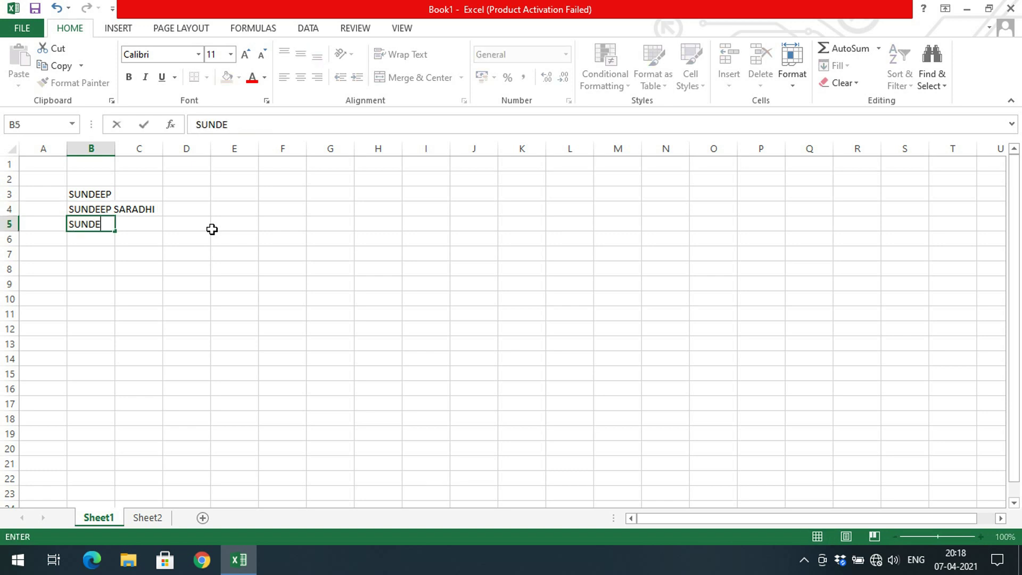
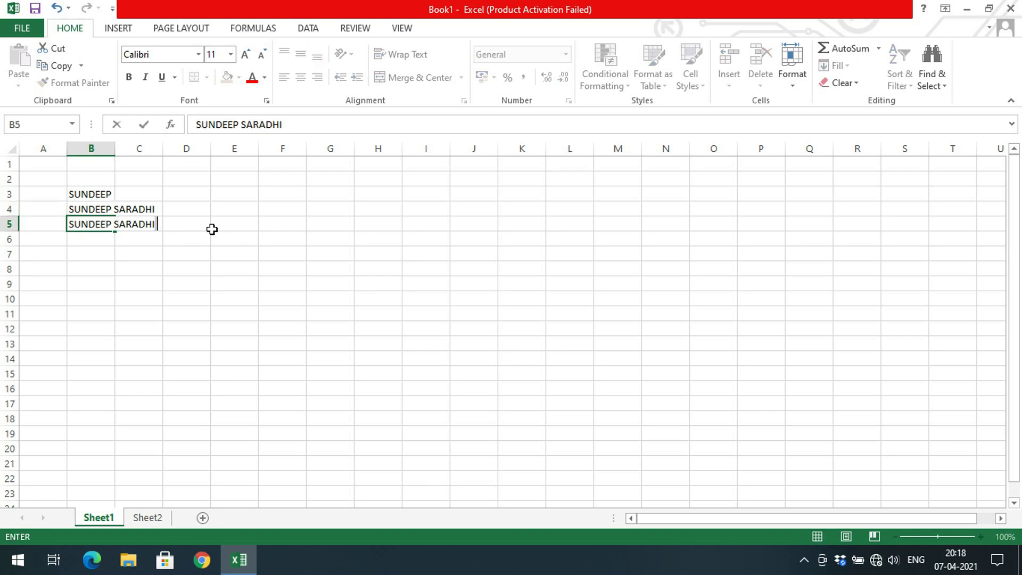
{"action": "key", "text": "Return"}
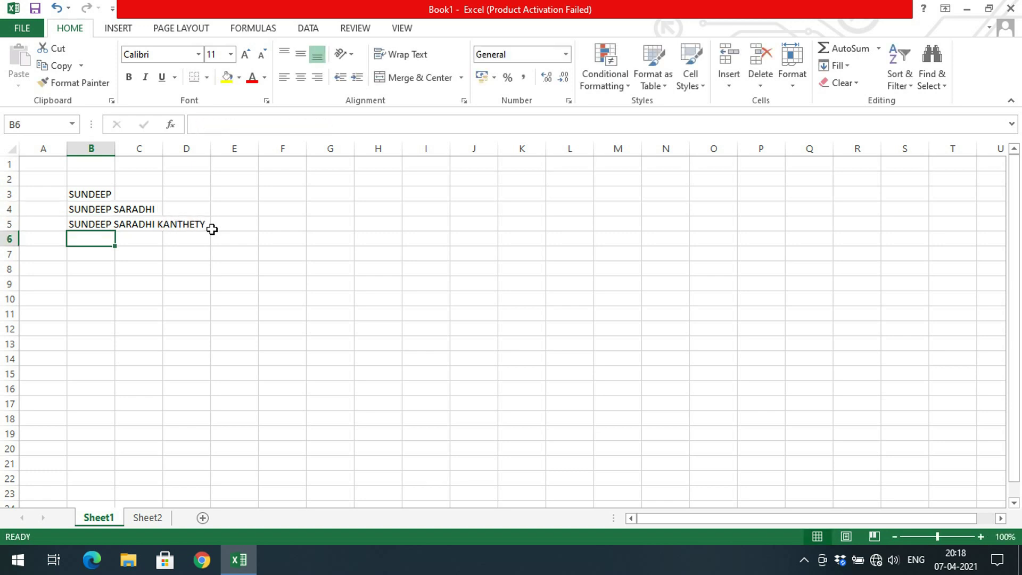
{"action": "type", "text": "VENKAT"}
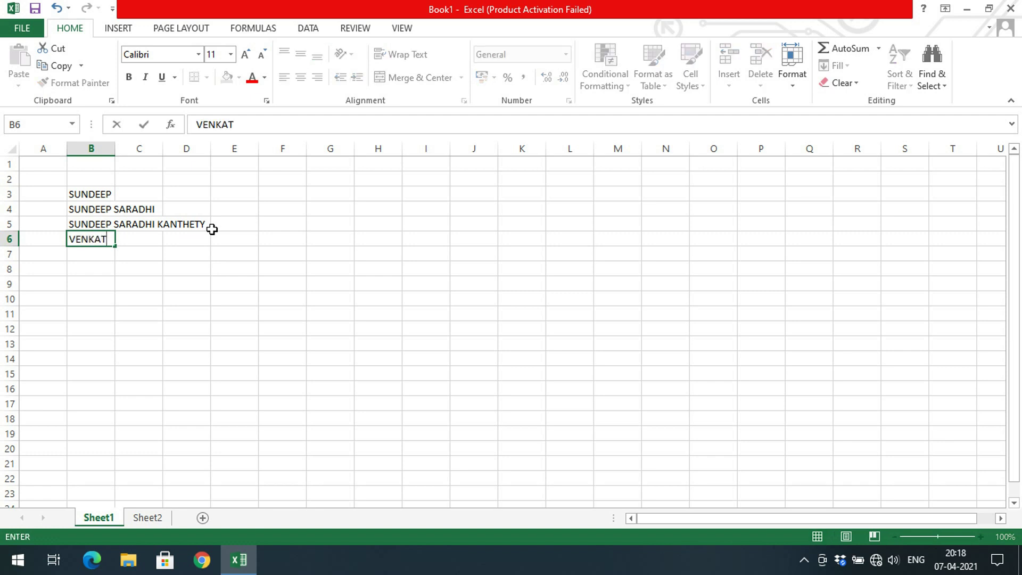
{"action": "key", "text": "Return"}
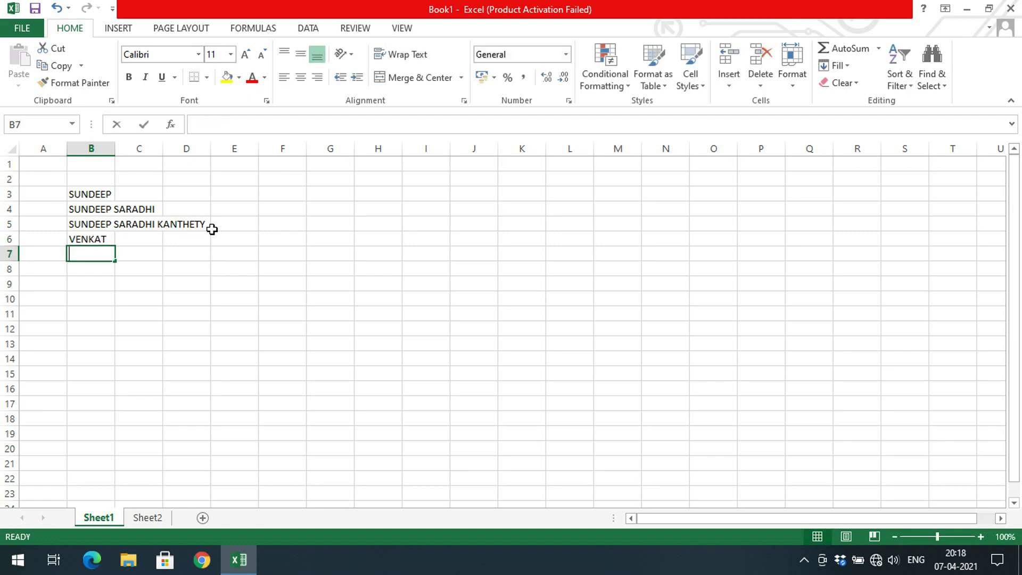
{"action": "type", "text": "KRISHNA"}
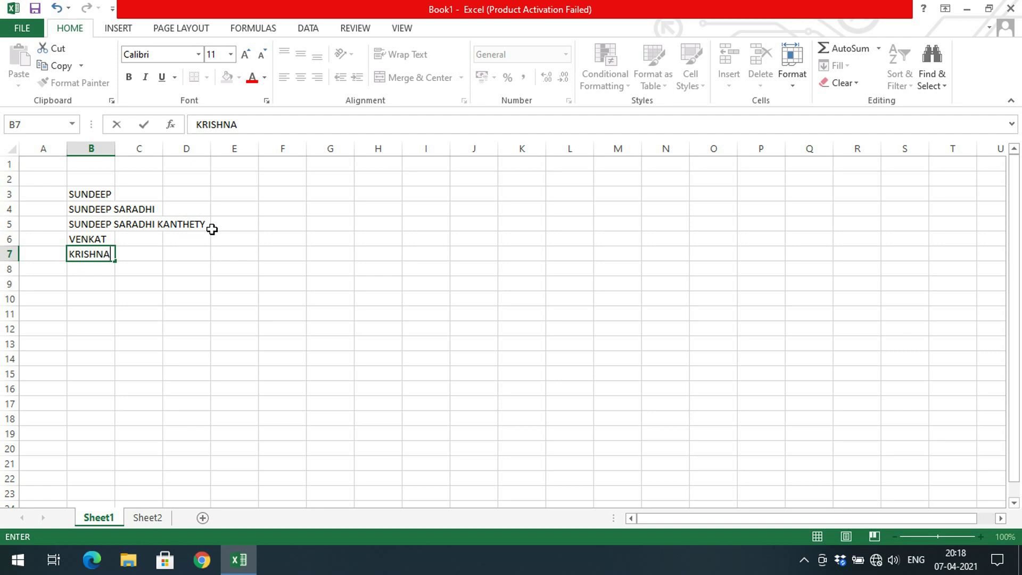
{"action": "key", "text": "Return"}
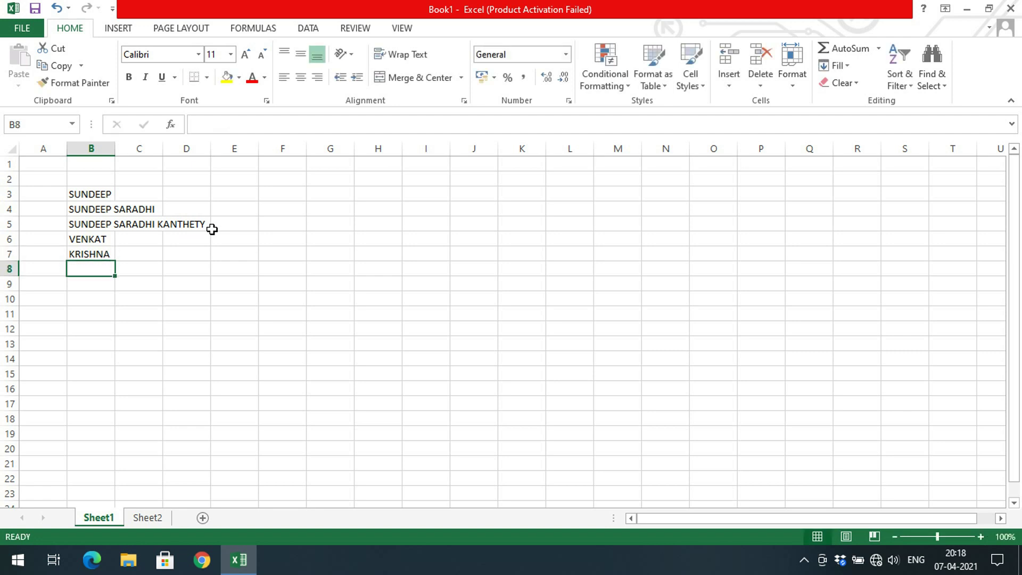
{"action": "type", "text": "SURESH"}
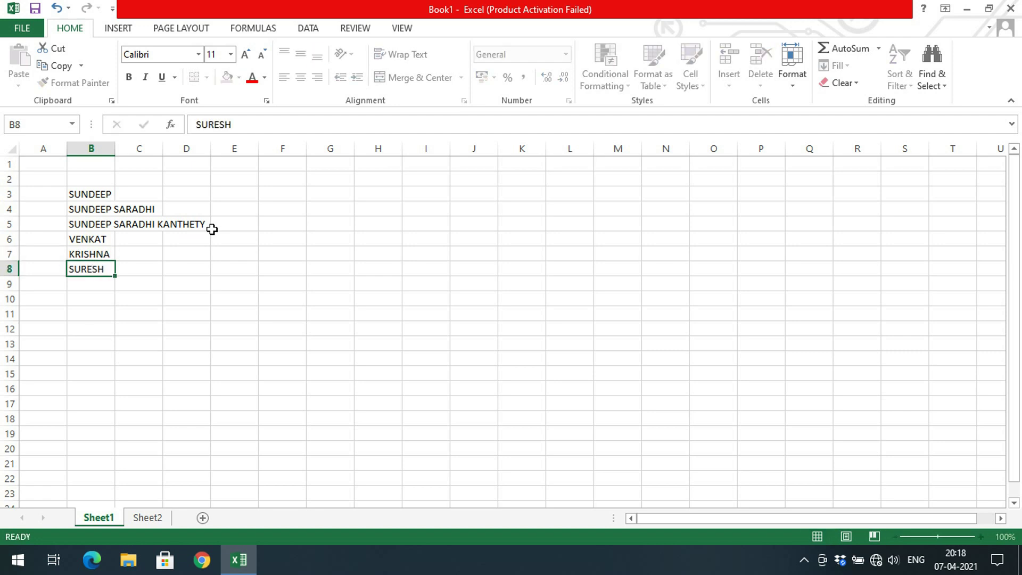
{"action": "key", "text": "Return"}
{"action": "type", "text": "HAR"}
{"action": "key", "text": "Return"}
{"action": "key", "text": "Return"}
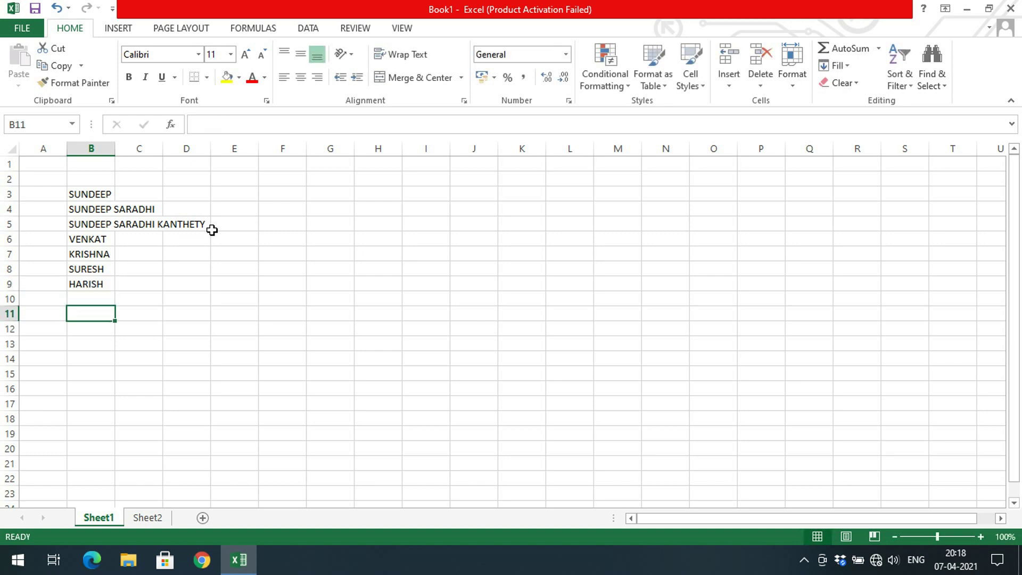
{"action": "key", "text": "Up"}
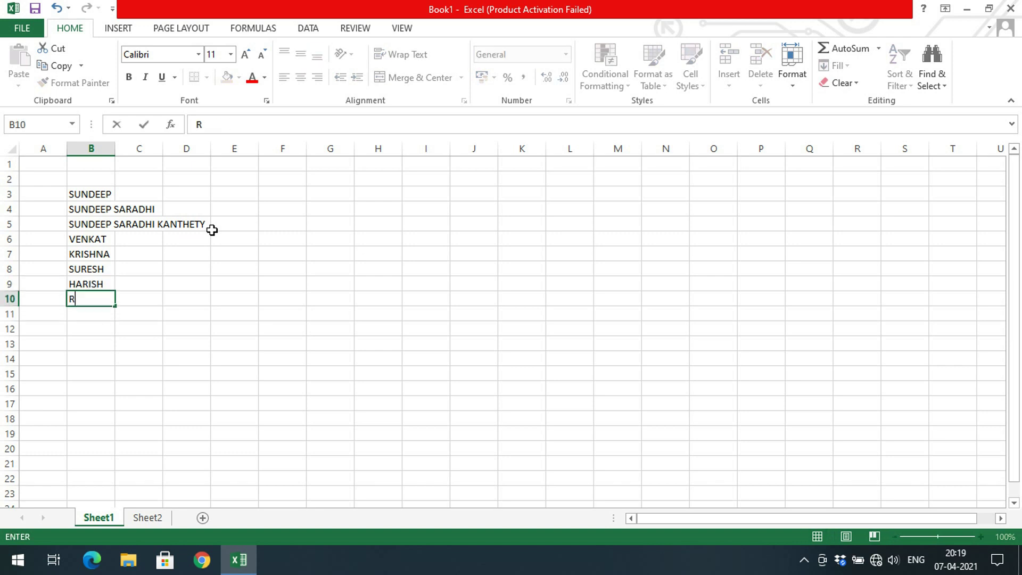
{"action": "key", "text": "Return"}
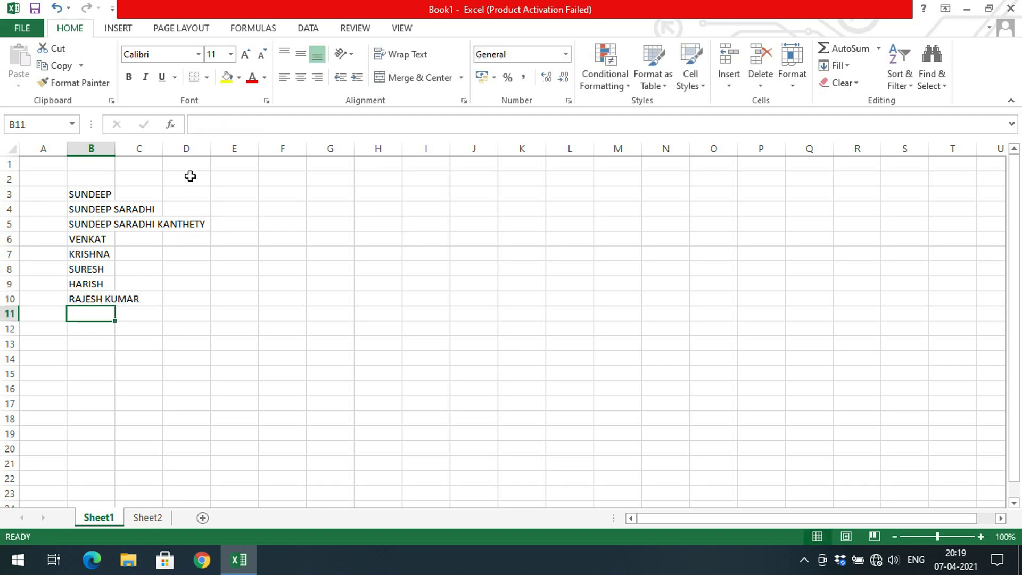
{"action": "left_click", "coordinate": [186, 360]}
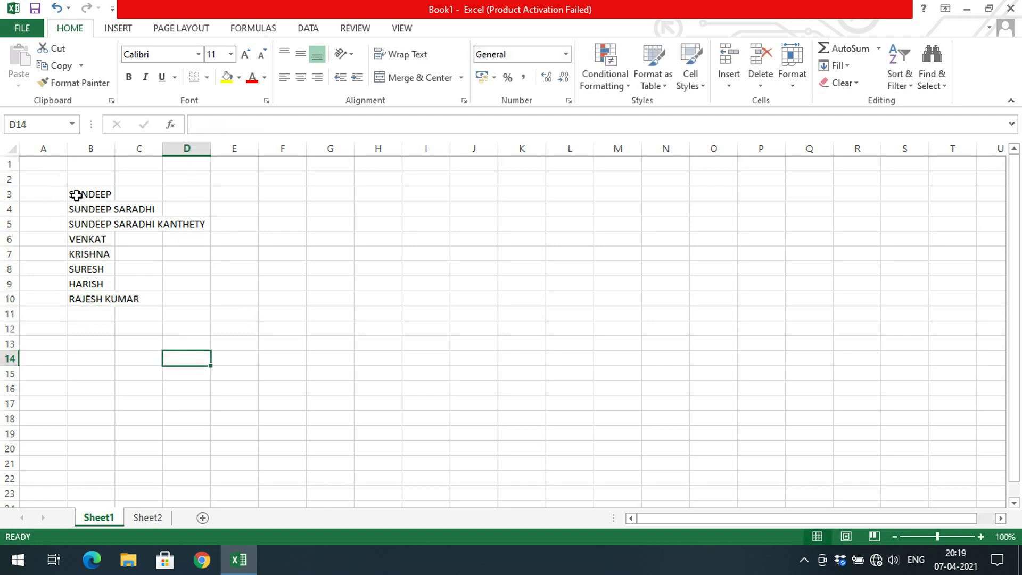
{"action": "left_click", "coordinate": [94, 193]}
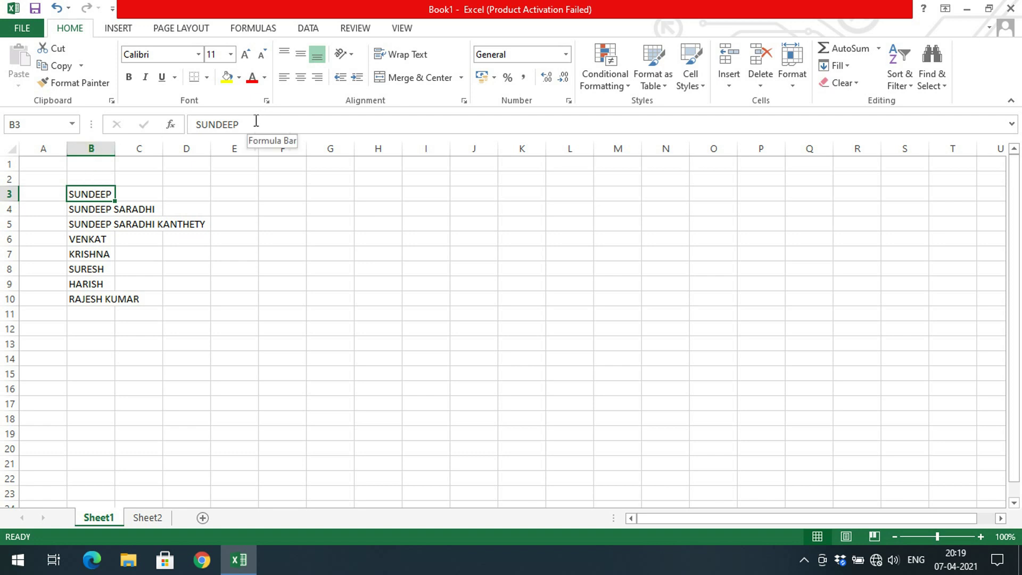
{"action": "left_click", "coordinate": [102, 207]}
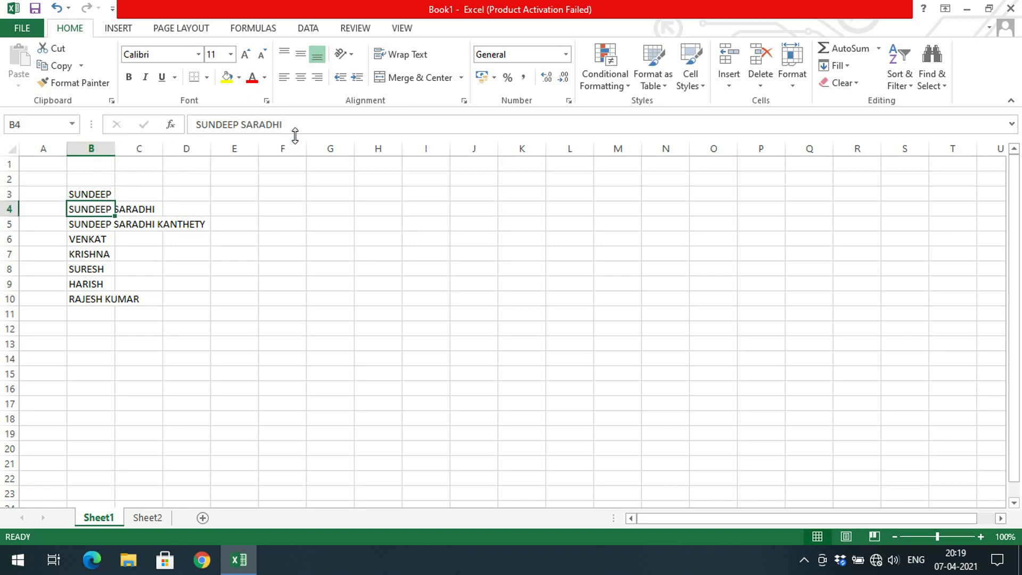
{"action": "left_click", "coordinate": [151, 210]}
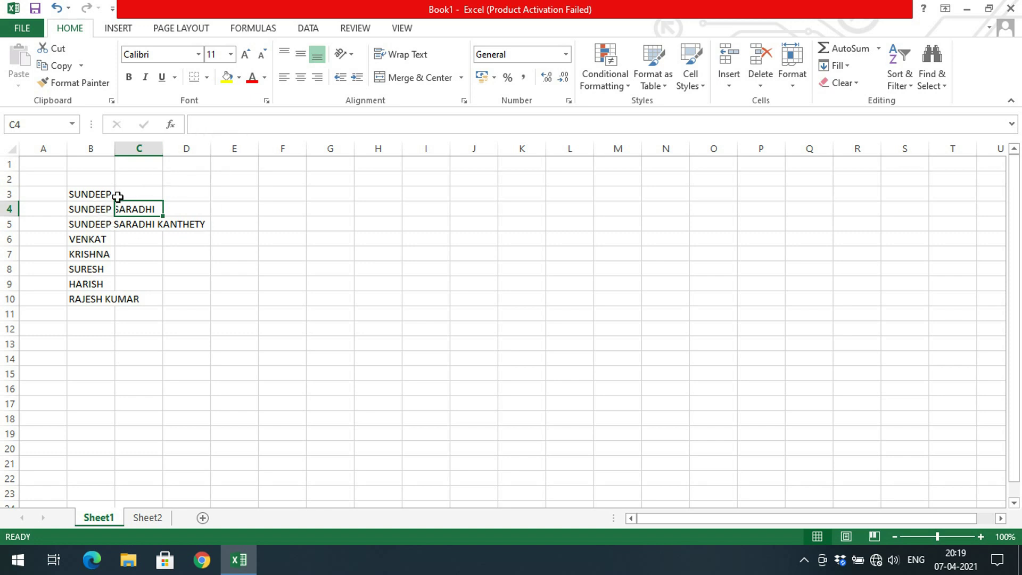
{"action": "left_click", "coordinate": [103, 206]}
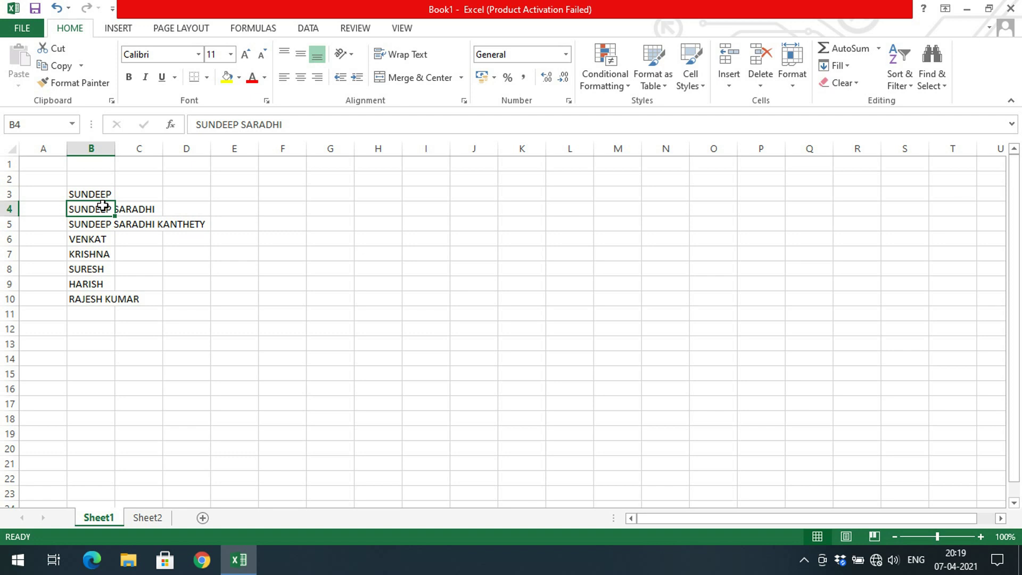
{"action": "left_click", "coordinate": [167, 325]}
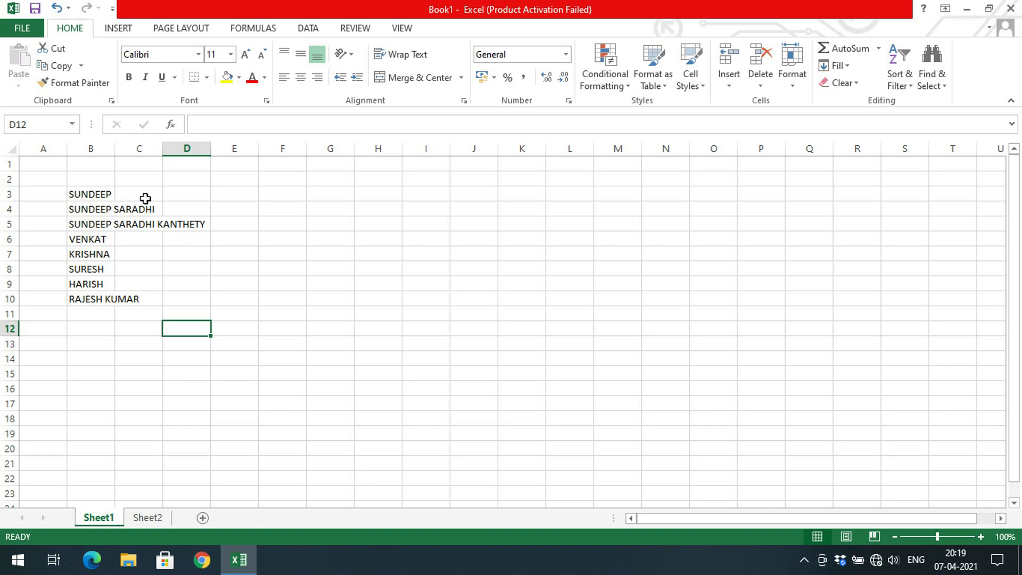
{"action": "left_click", "coordinate": [146, 199]}
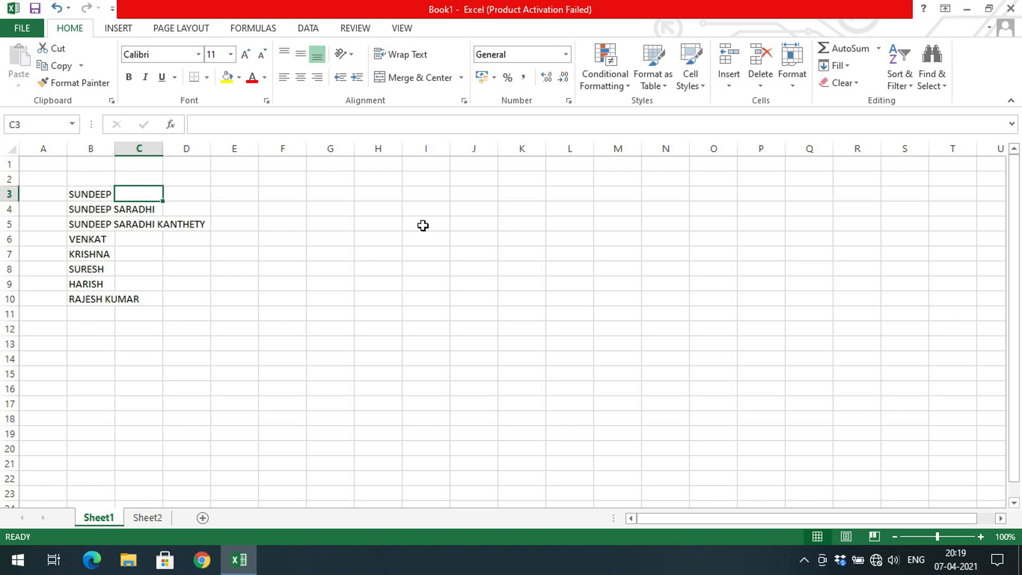
Enter scores 90, 80, 50 and 75 in C3:C6.
{"action": "type", "text": "90"}
{"action": "key", "text": "Return"}
{"action": "type", "text": "80"}
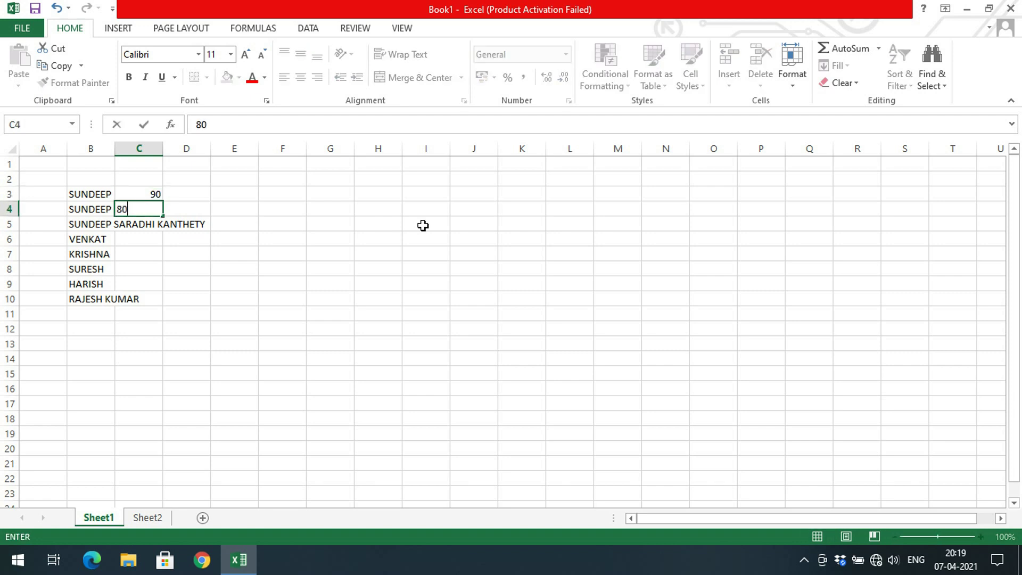
{"action": "key", "text": "Return"}
{"action": "type", "text": "50"}
{"action": "key", "text": "Return"}
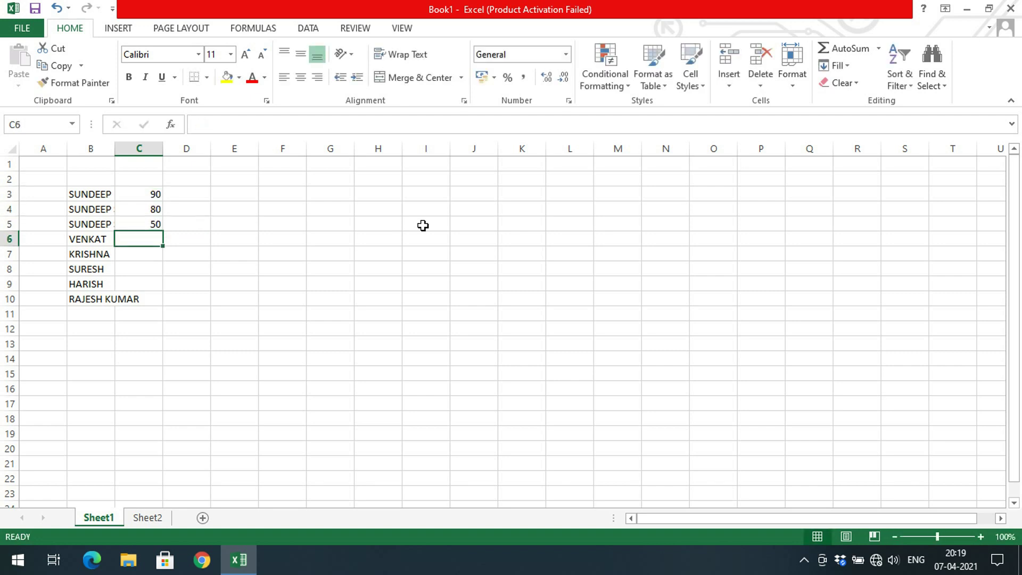
{"action": "type", "text": "4"}
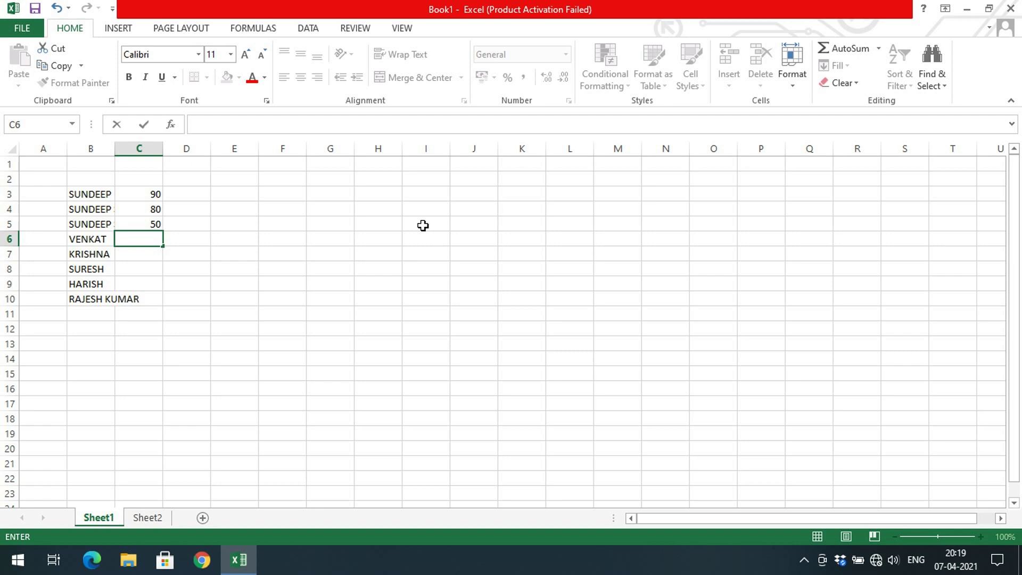
{"action": "type", "text": "5"}
{"action": "key", "text": "Return"}
Enter scores 85, 65, 89 and 55 in C7:C10.
{"action": "type", "text": "85"}
{"action": "key", "text": "Return"}
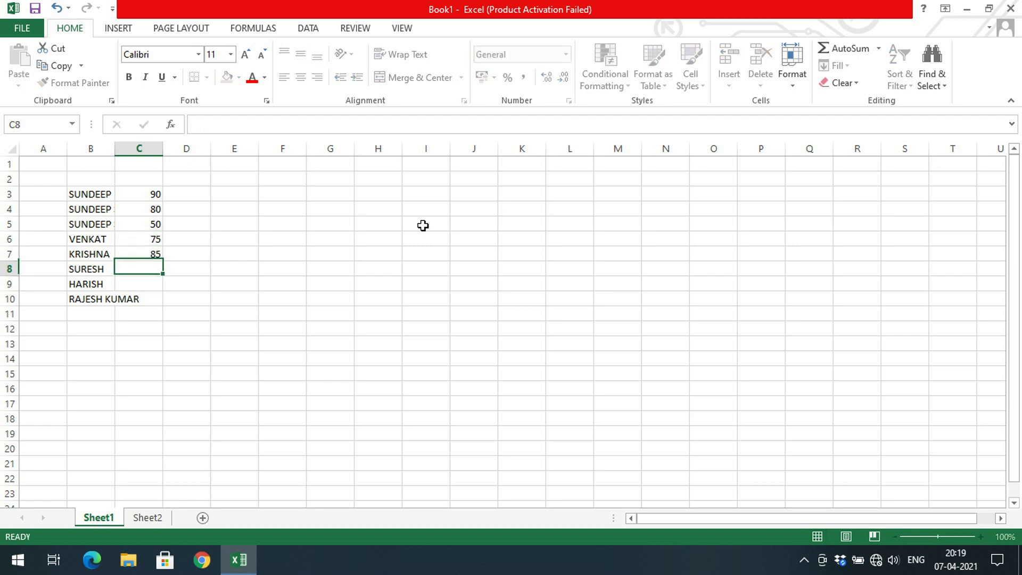
{"action": "type", "text": "65"}
{"action": "key", "text": "Return"}
{"action": "type", "text": "89"}
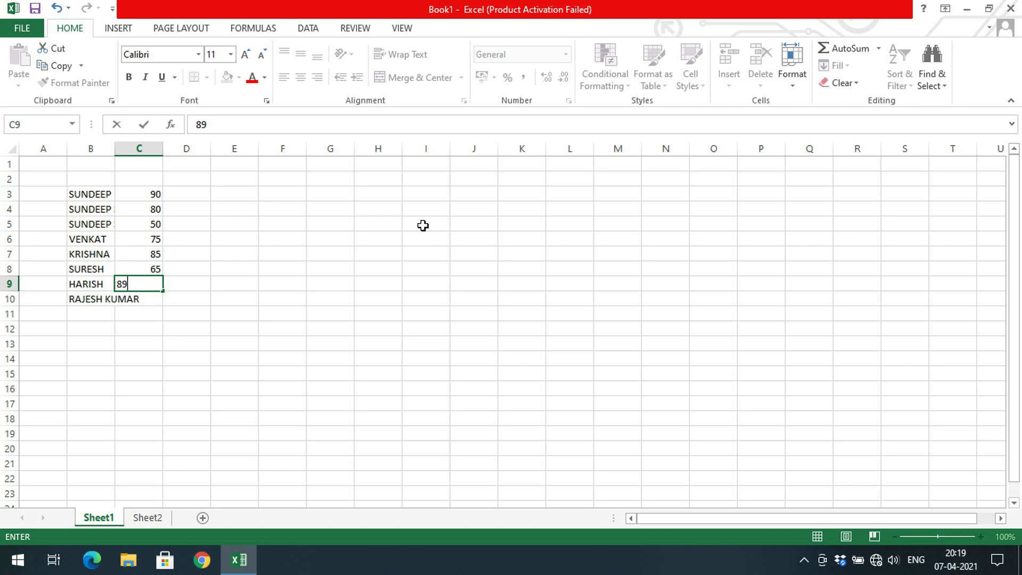
{"action": "key", "text": "Return"}
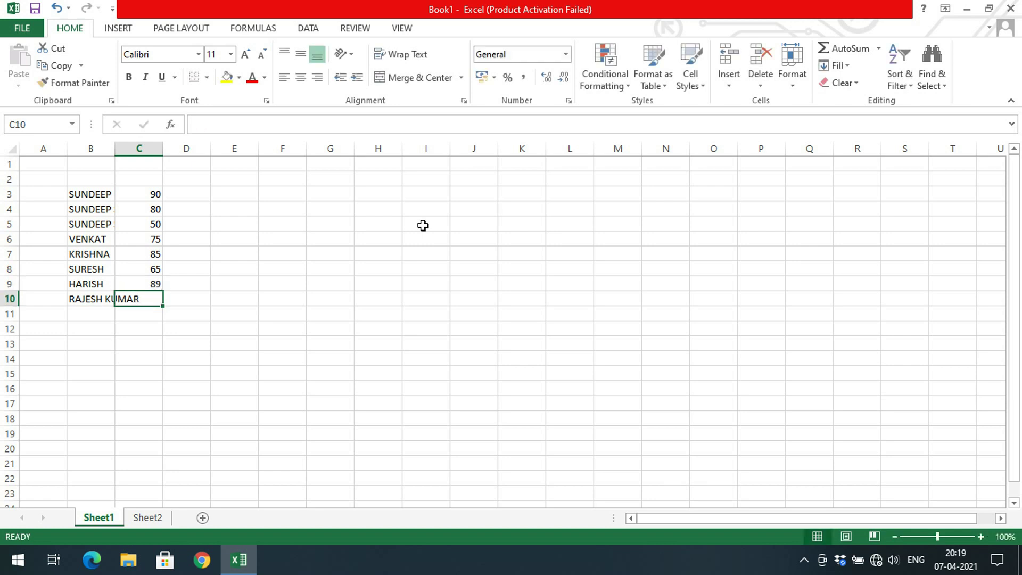
{"action": "type", "text": "55"}
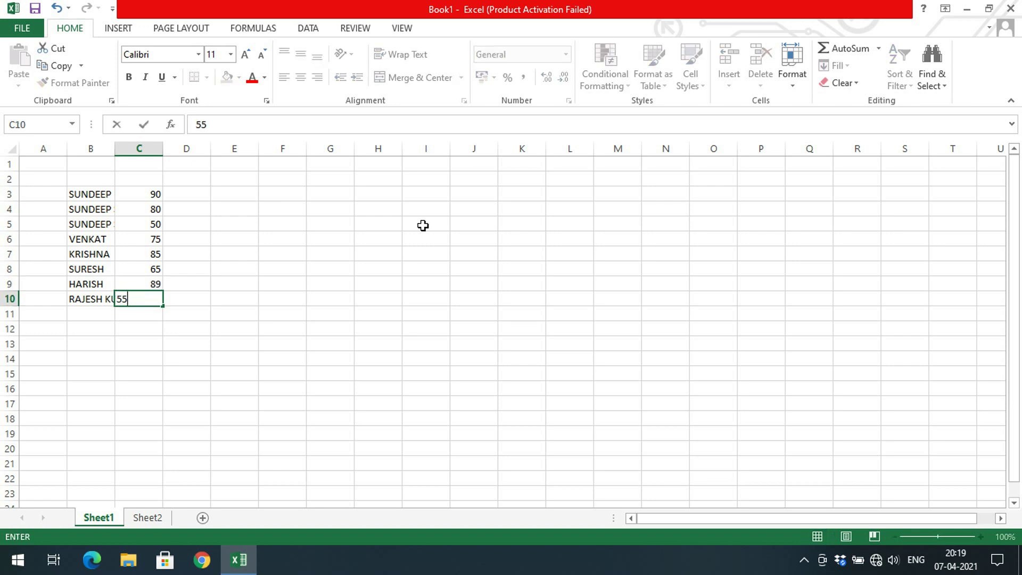
{"action": "key", "text": "Return"}
{"action": "left_click", "coordinate": [272, 425]}
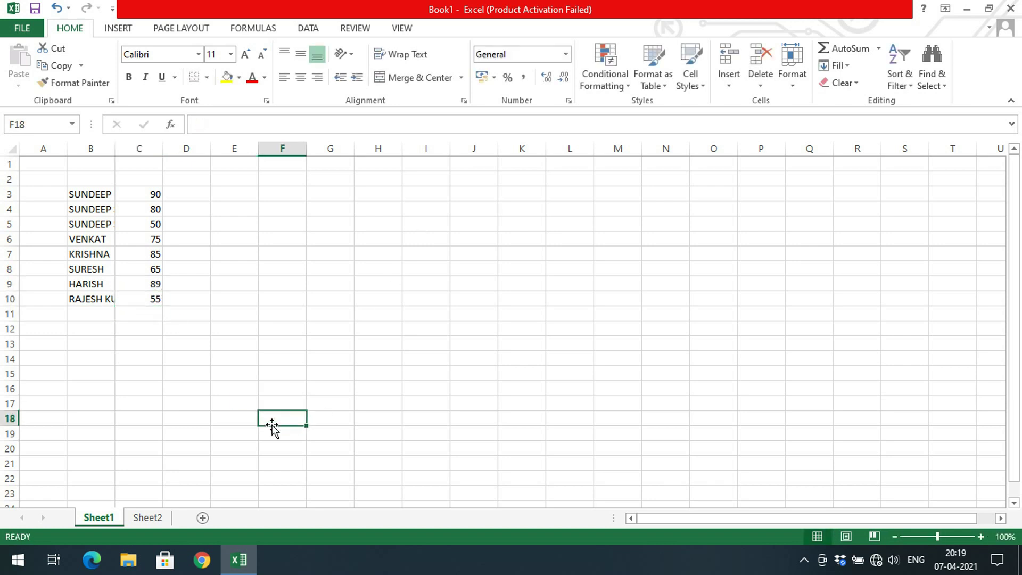
{"action": "left_click_drag", "start_coordinate": [130, 194], "coordinate": [141, 302]}
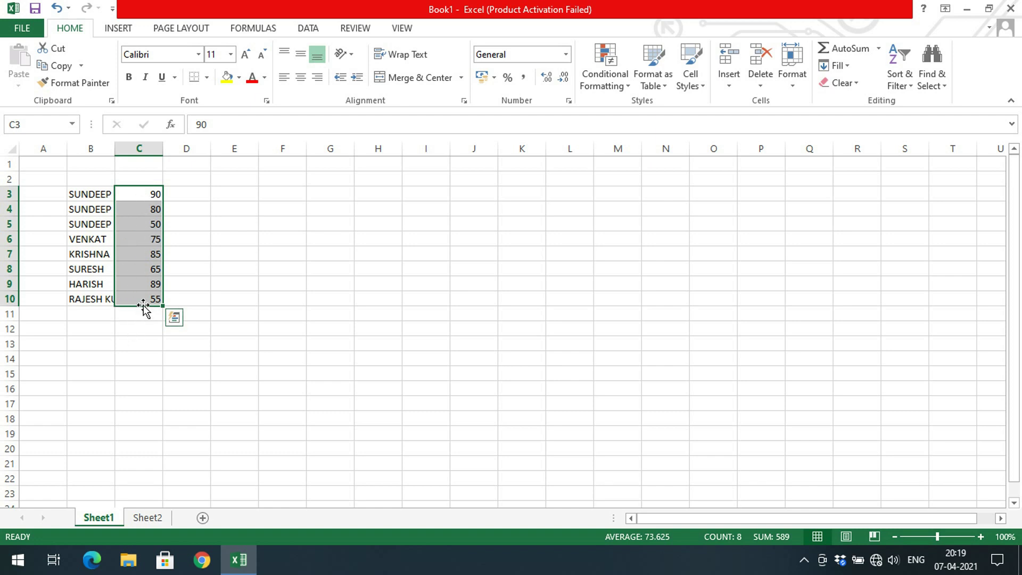
{"action": "left_click", "coordinate": [106, 404]}
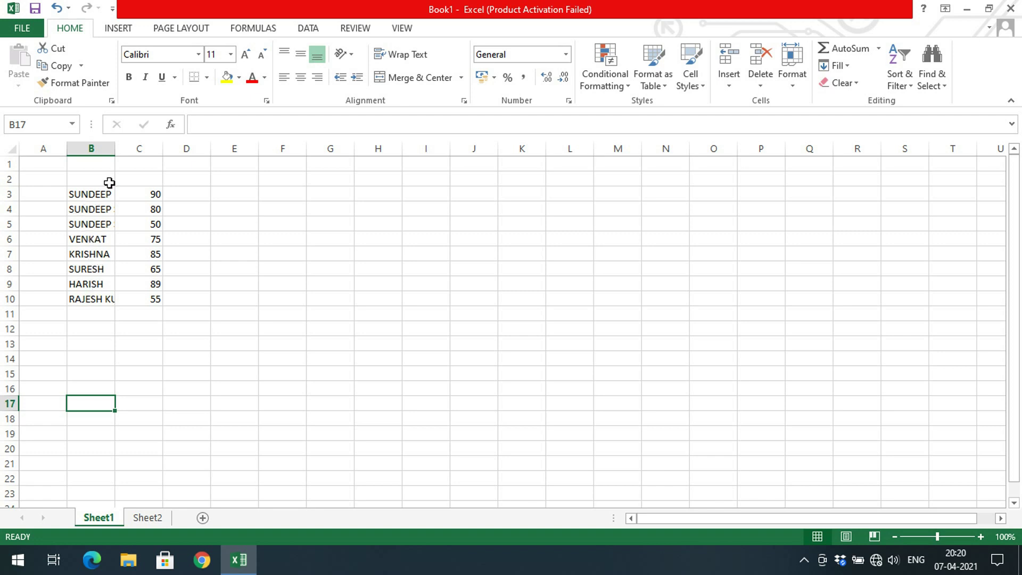
{"action": "left_click_drag", "start_coordinate": [117, 149], "coordinate": [196, 140]}
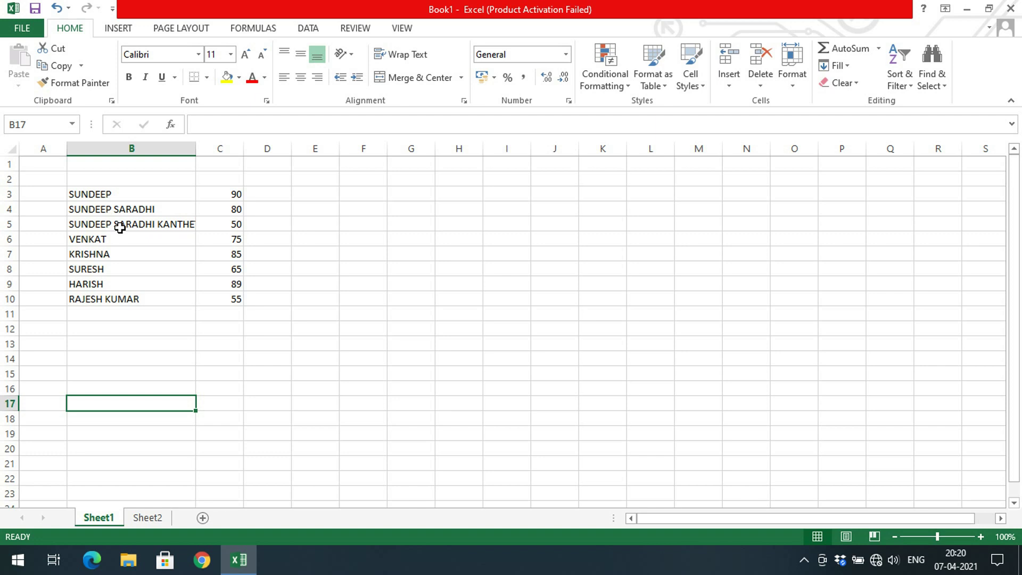
{"action": "left_click_drag", "start_coordinate": [196, 147], "coordinate": [115, 151]}
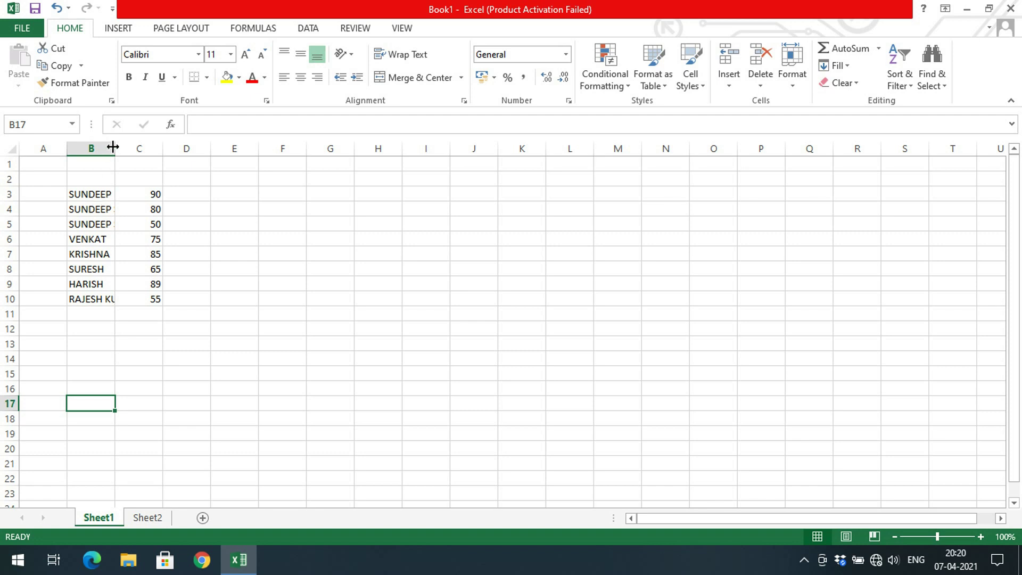
{"action": "mouse_move", "coordinate": [113, 147]}
{"action": "left_mouse_down"}
{"action": "mouse_move", "coordinate": [155, 147]}
{"action": "mouse_move", "coordinate": [116, 149]}
{"action": "left_mouse_up"}
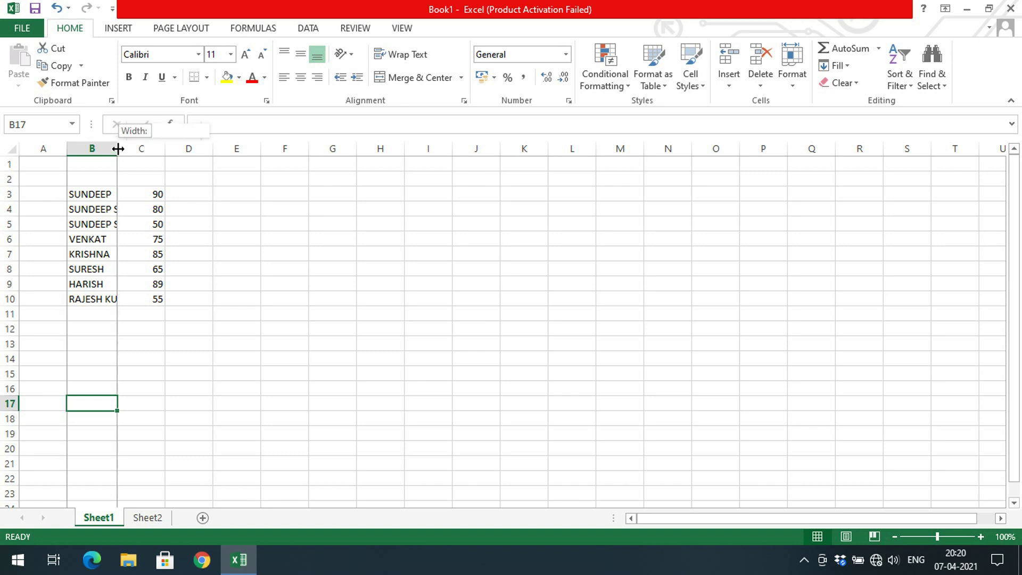
{"action": "double_click", "coordinate": [116, 152]}
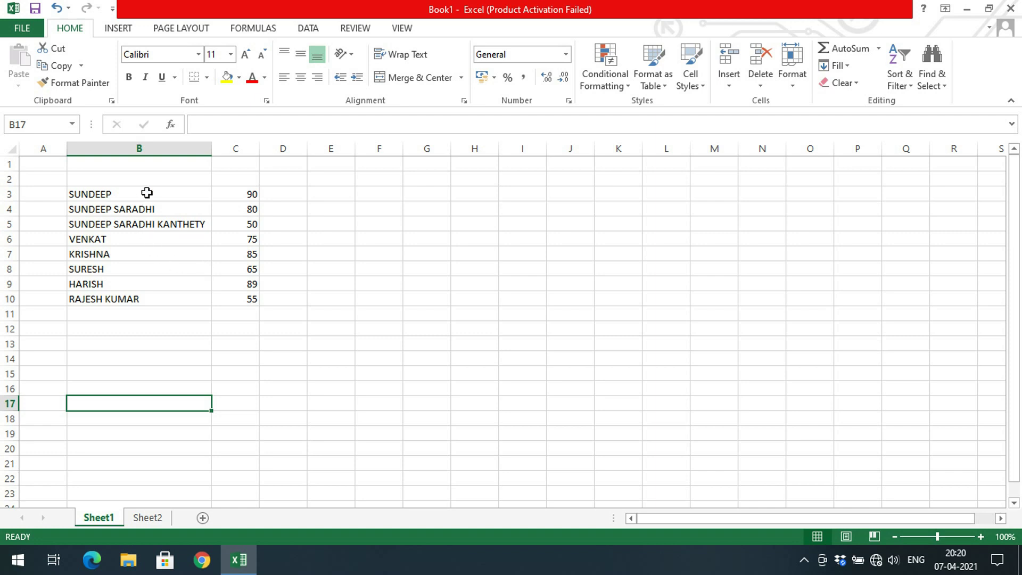
{"action": "left_click_drag", "start_coordinate": [146, 193], "coordinate": [139, 302]}
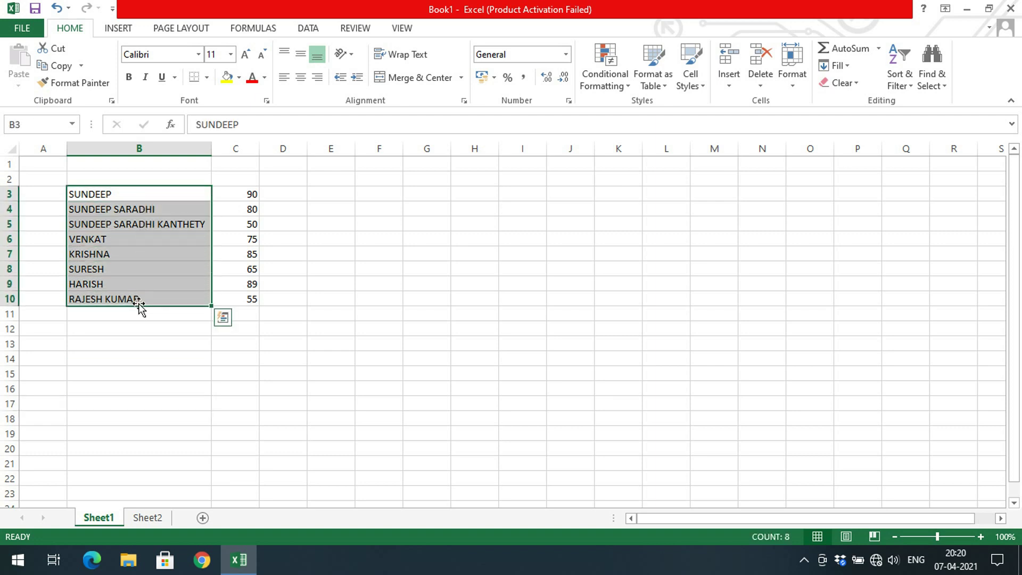
{"action": "left_click", "coordinate": [119, 341]}
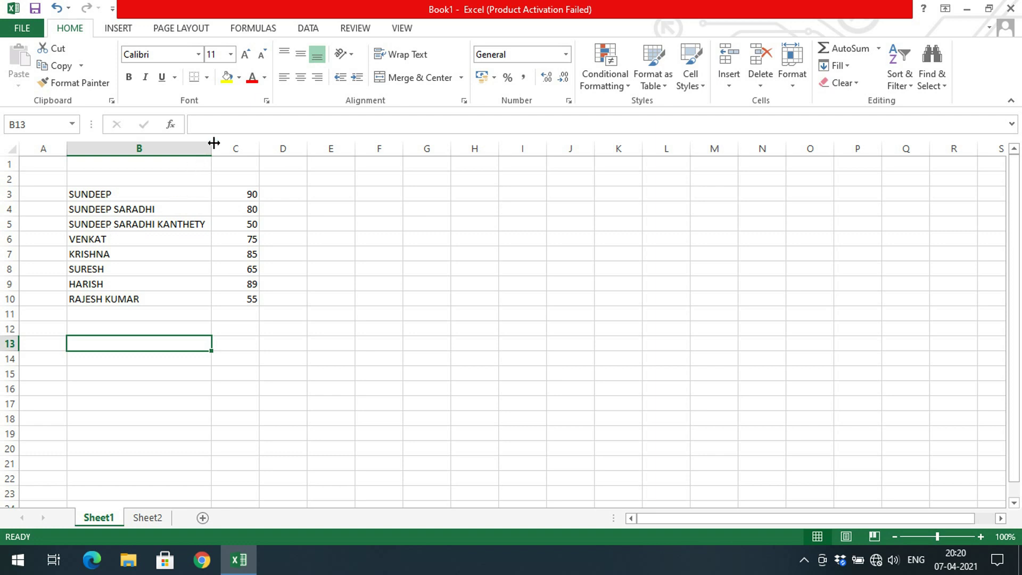
{"action": "left_click_drag", "start_coordinate": [212, 144], "coordinate": [119, 143]}
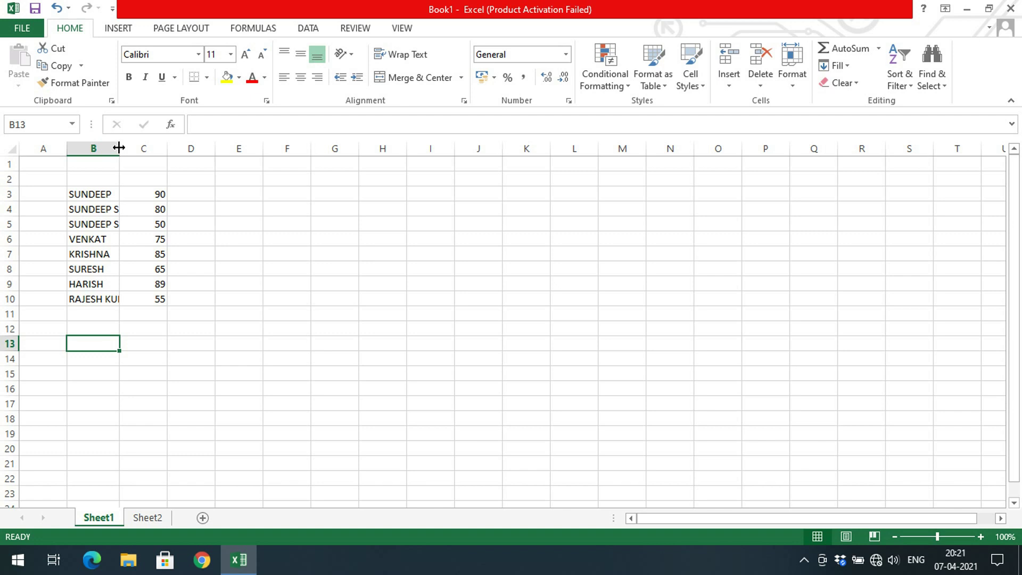
{"action": "double_click", "coordinate": [119, 149]}
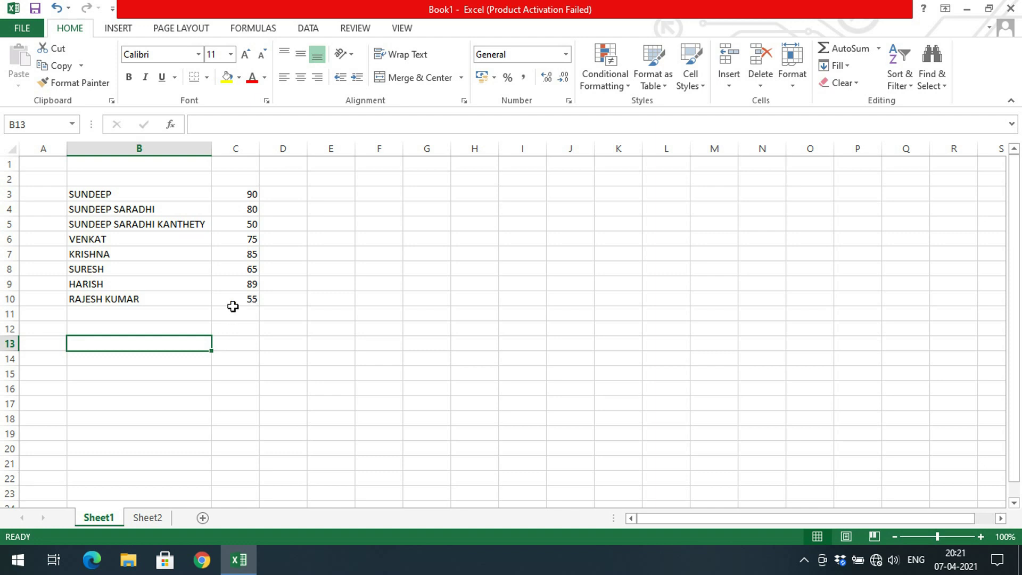
{"action": "key", "text": "Up"}
{"action": "key", "text": "Up"}
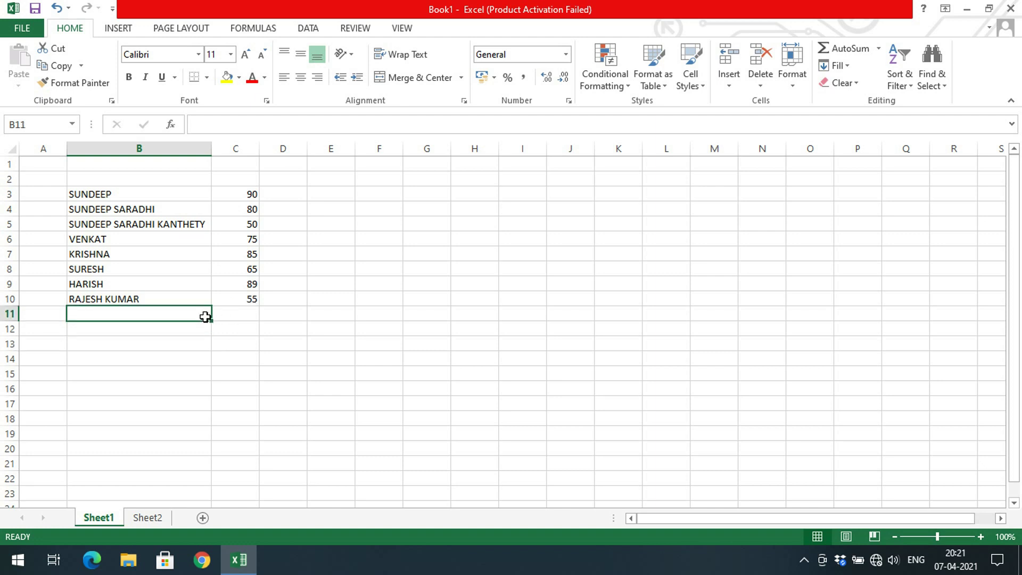
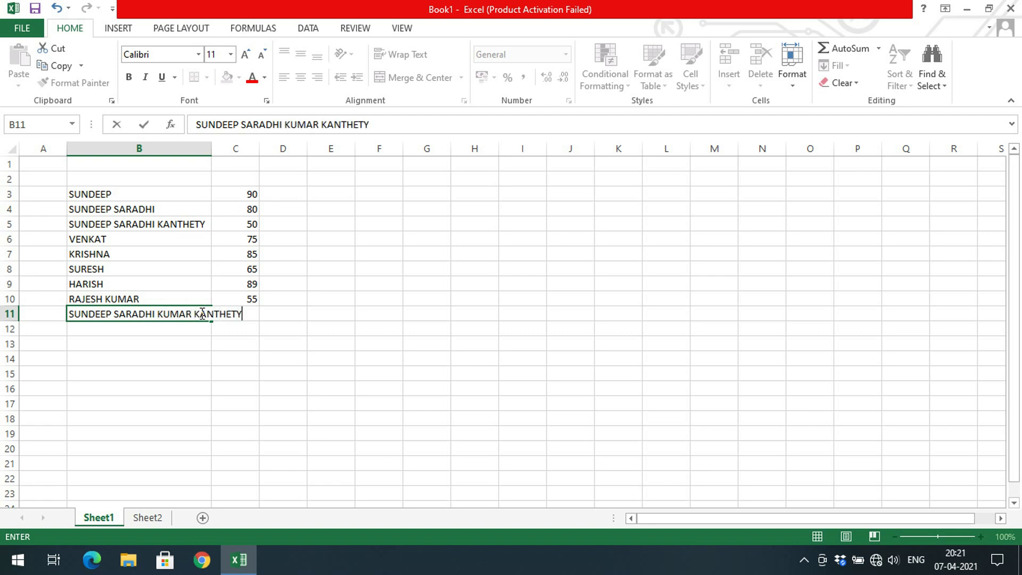
{"action": "key", "text": "Return"}
{"action": "left_click", "coordinate": [284, 355]}
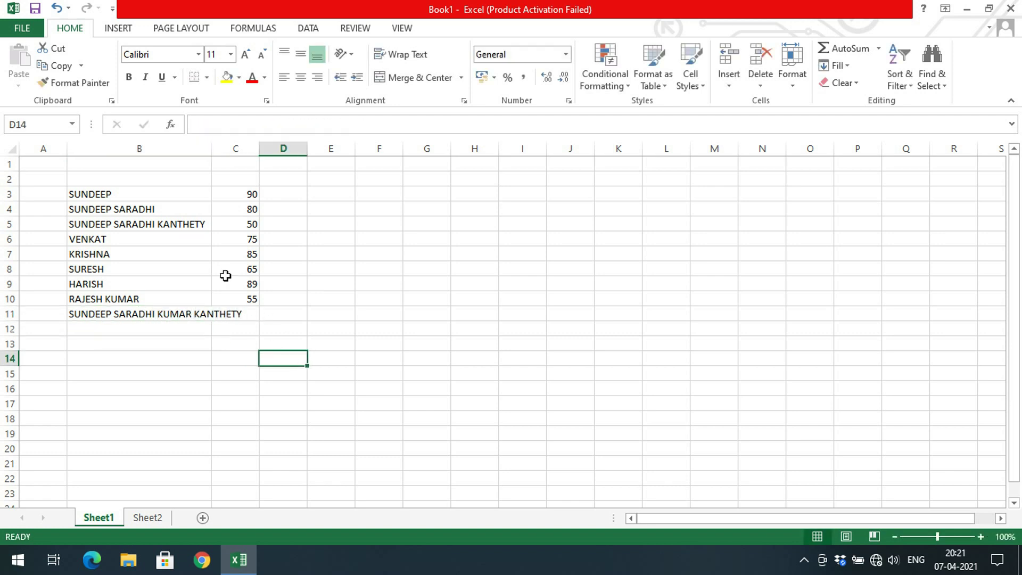
Give the new name a score of 80 in C11 and AutoFit column B to it.
{"action": "left_click", "coordinate": [255, 318]}
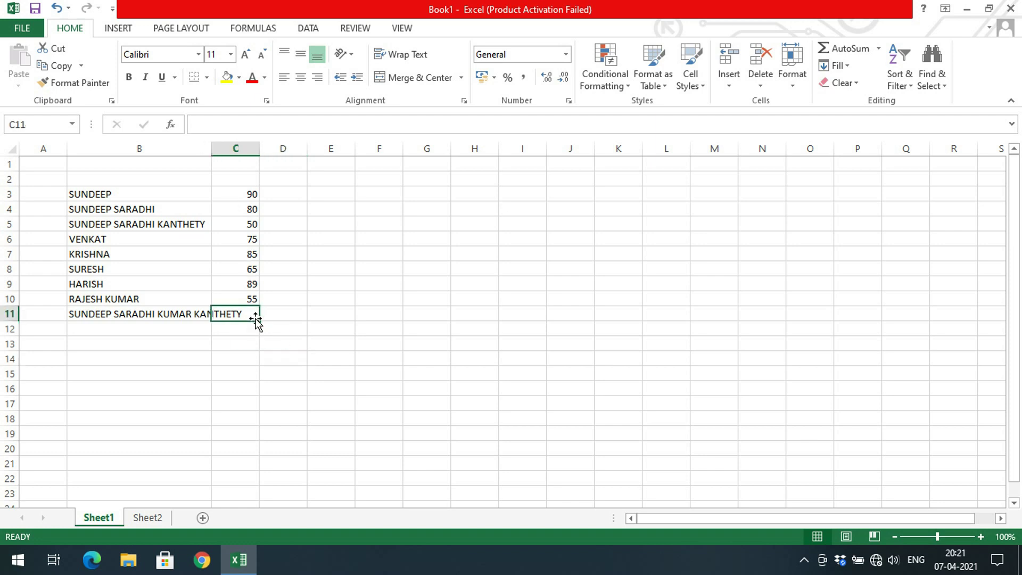
{"action": "type", "text": "80"}
{"action": "key", "text": "Return"}
{"action": "left_click", "coordinate": [101, 466]}
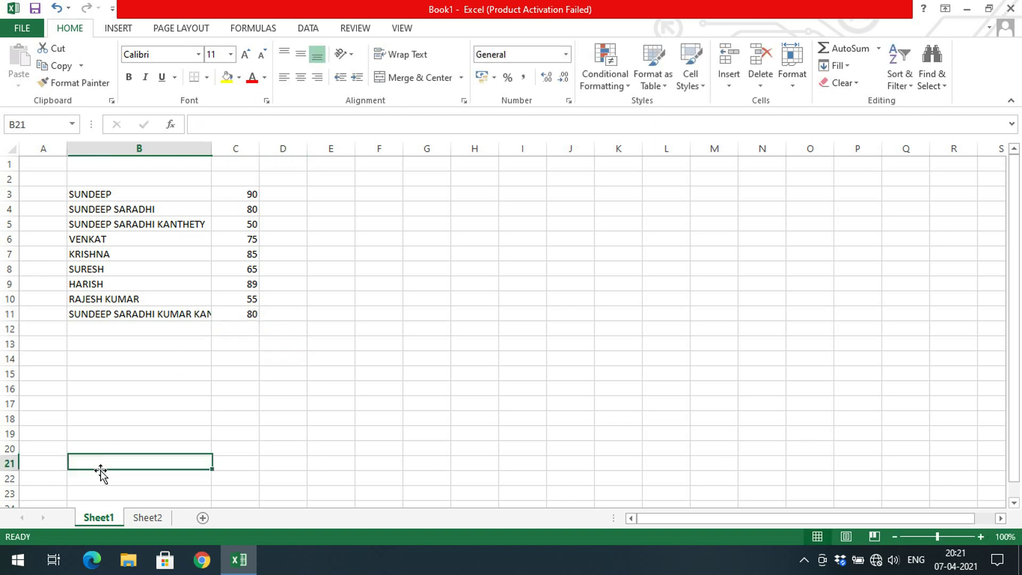
{"action": "double_click", "coordinate": [212, 147]}
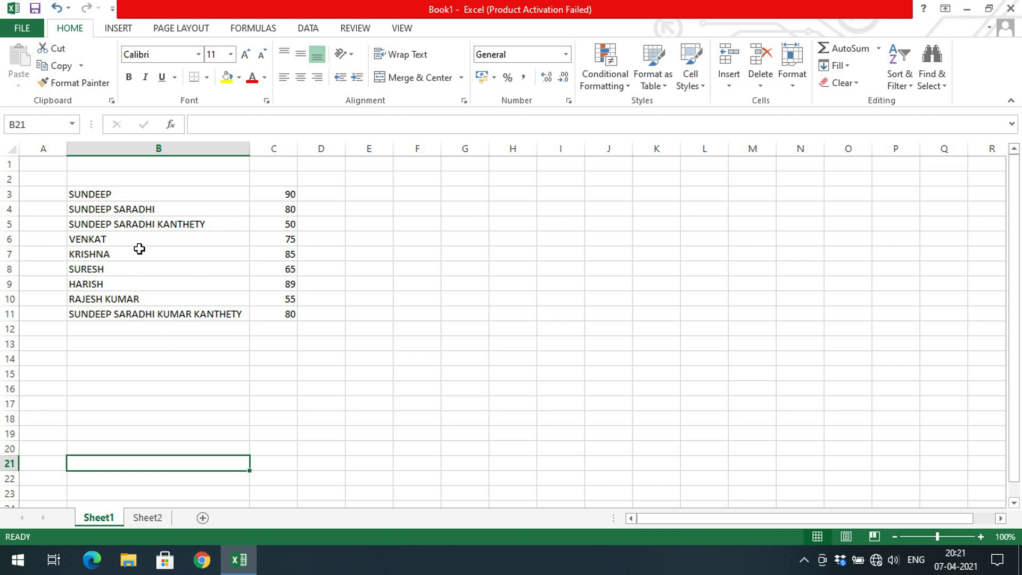
{"action": "left_click", "coordinate": [273, 259]}
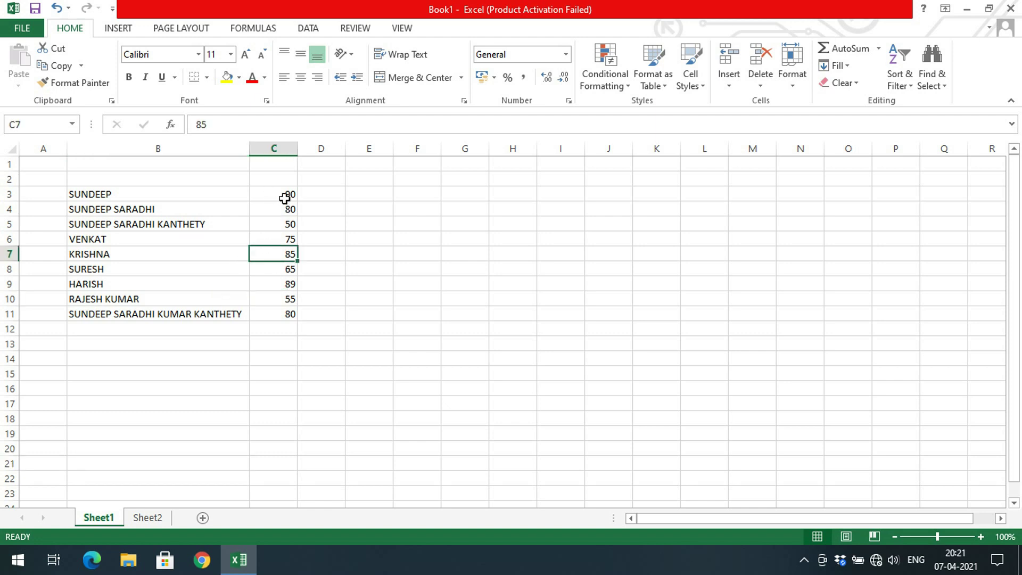
{"action": "left_click", "coordinate": [284, 197]}
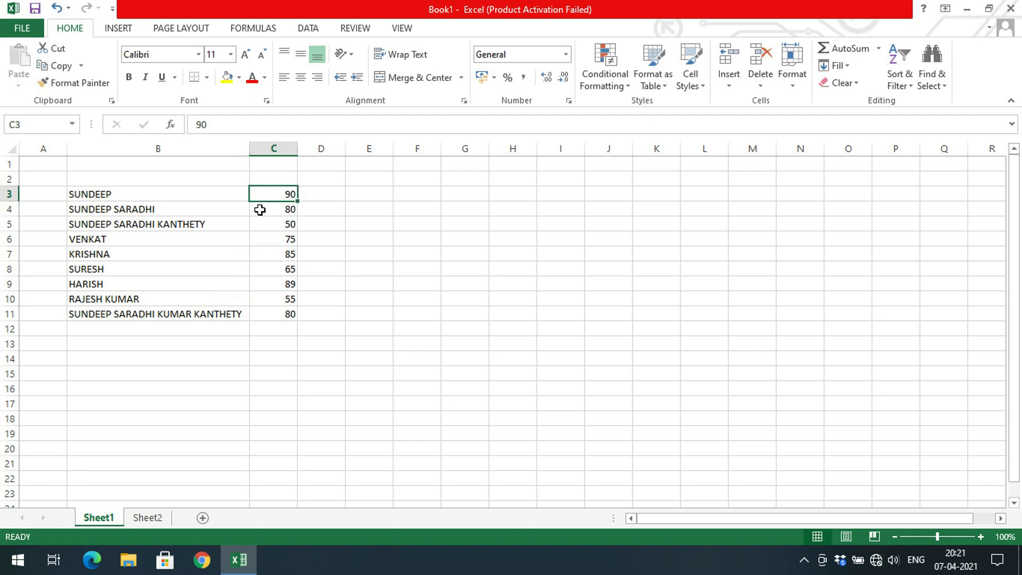
{"action": "left_click", "coordinate": [260, 210]}
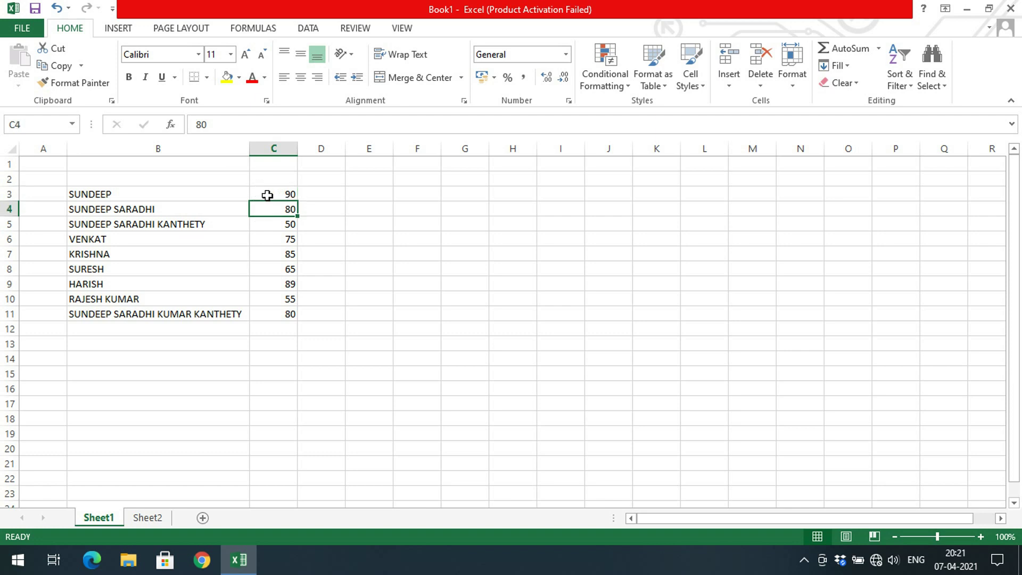
{"action": "left_click", "coordinate": [268, 196]}
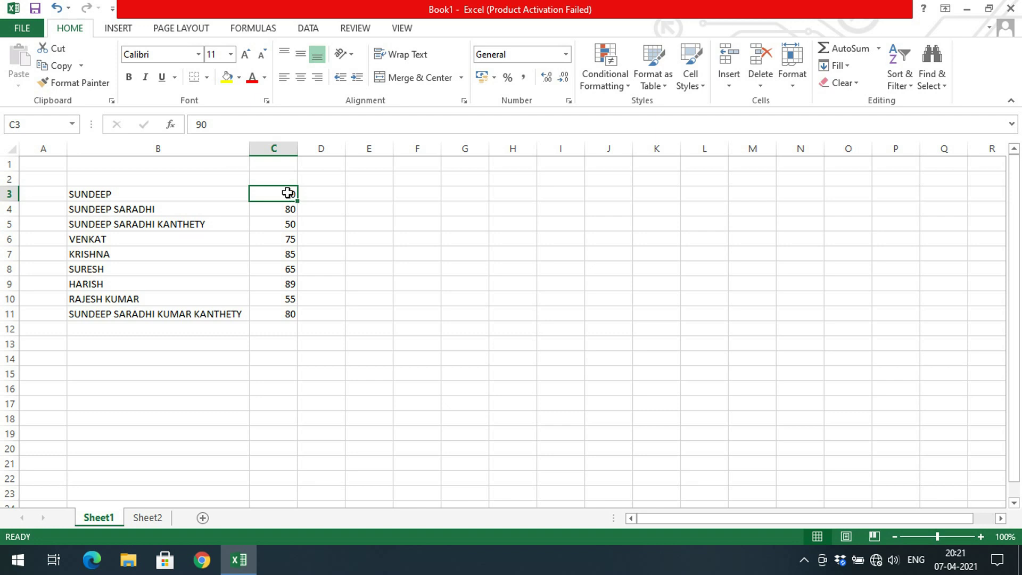
{"action": "left_click", "coordinate": [284, 179]}
{"action": "type", "text": "12345678"}
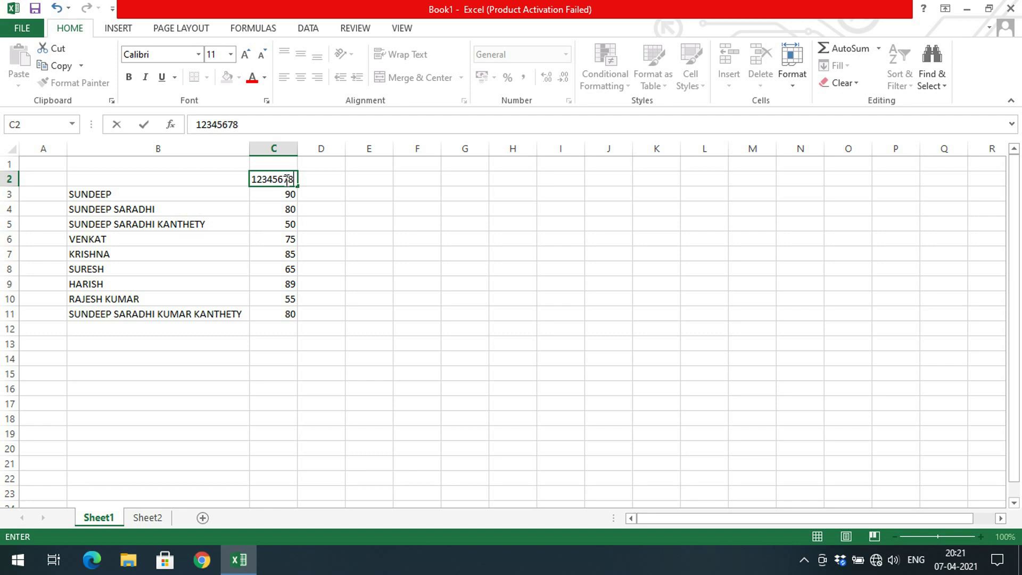
{"action": "left_click", "coordinate": [368, 268]}
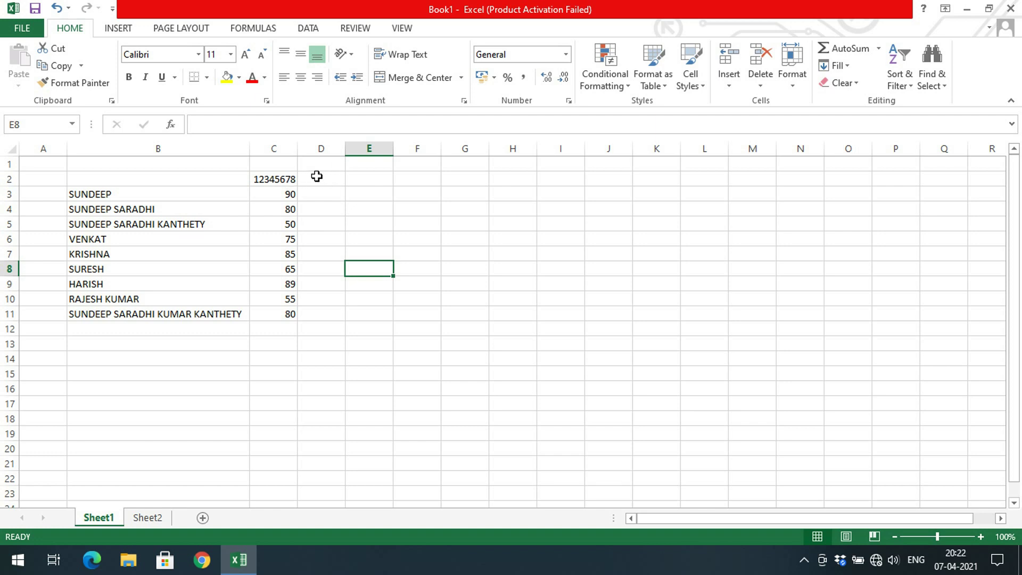
{"action": "left_click", "coordinate": [284, 182]}
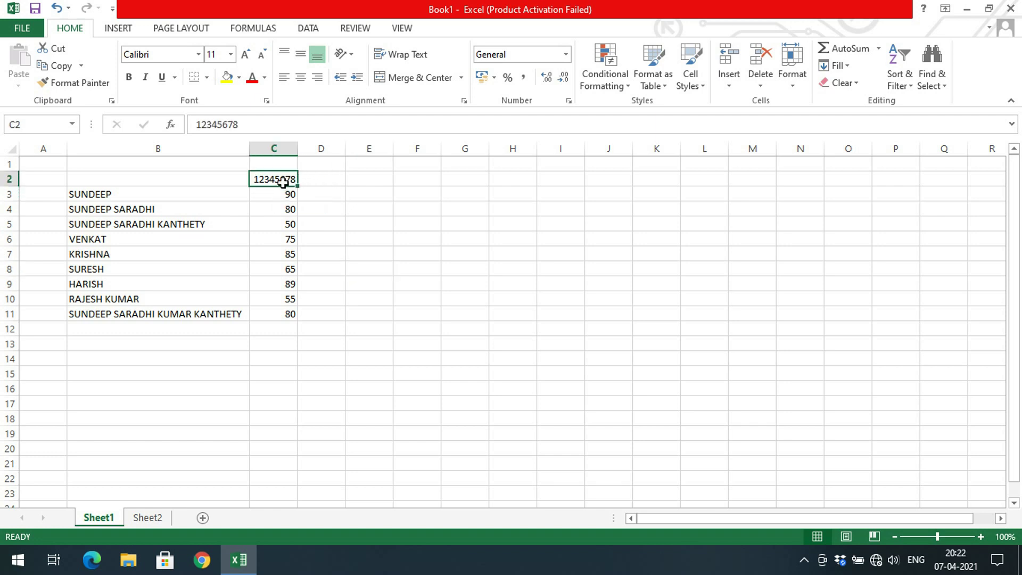
{"action": "key", "text": "Delete"}
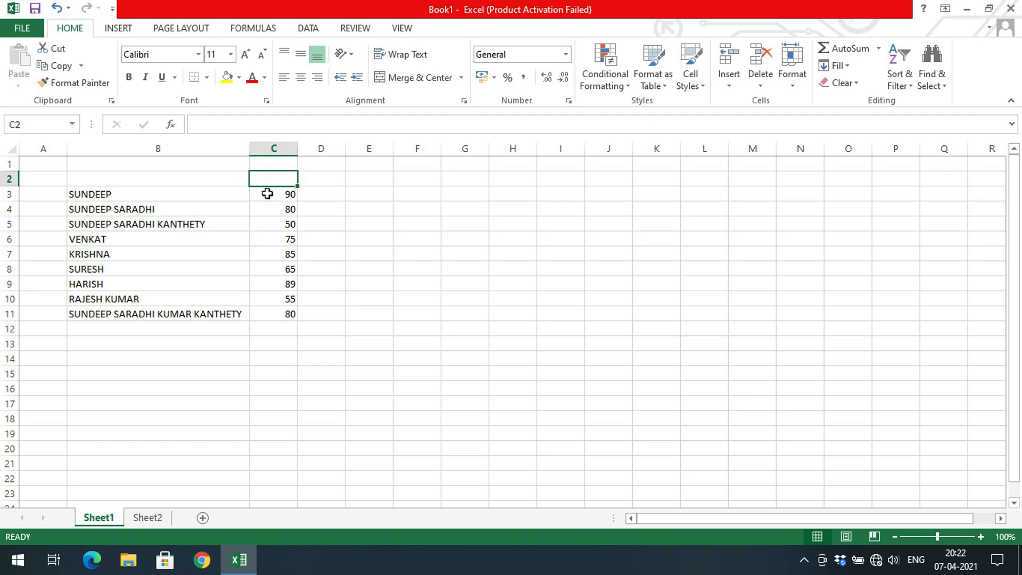
{"action": "left_click", "coordinate": [368, 223]}
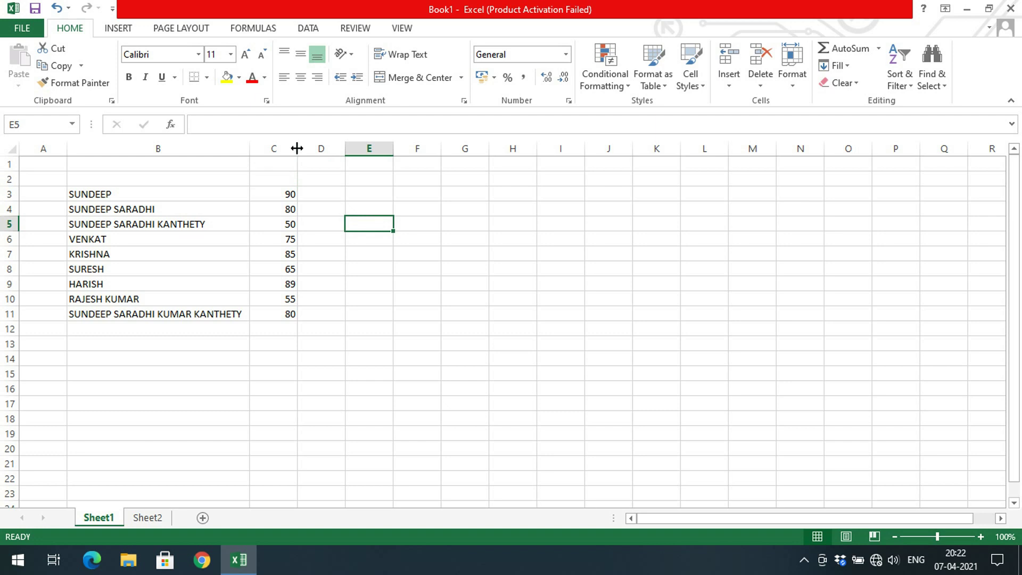
{"action": "double_click", "coordinate": [298, 149]}
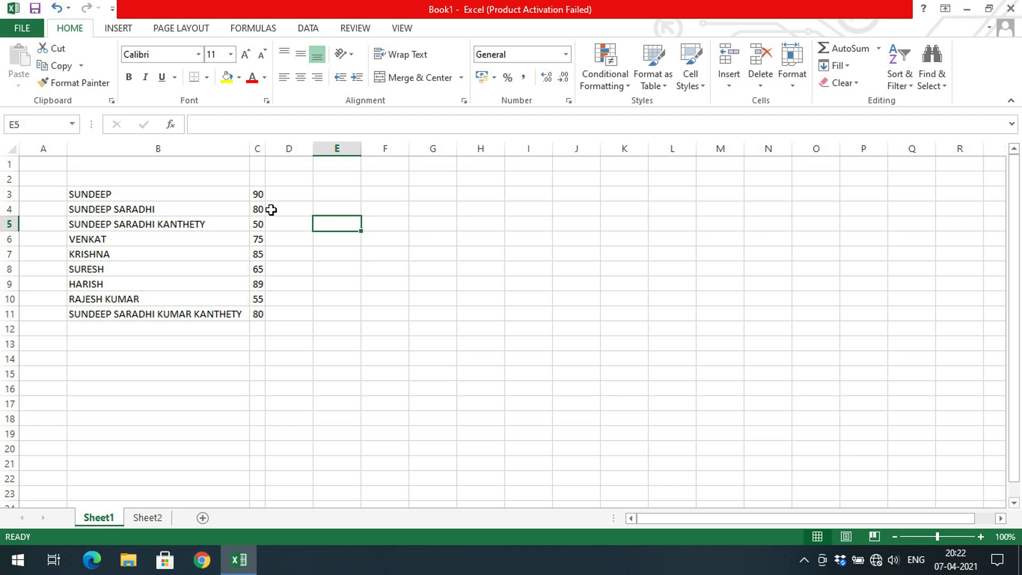
{"action": "left_click_drag", "start_coordinate": [265, 148], "coordinate": [302, 160]}
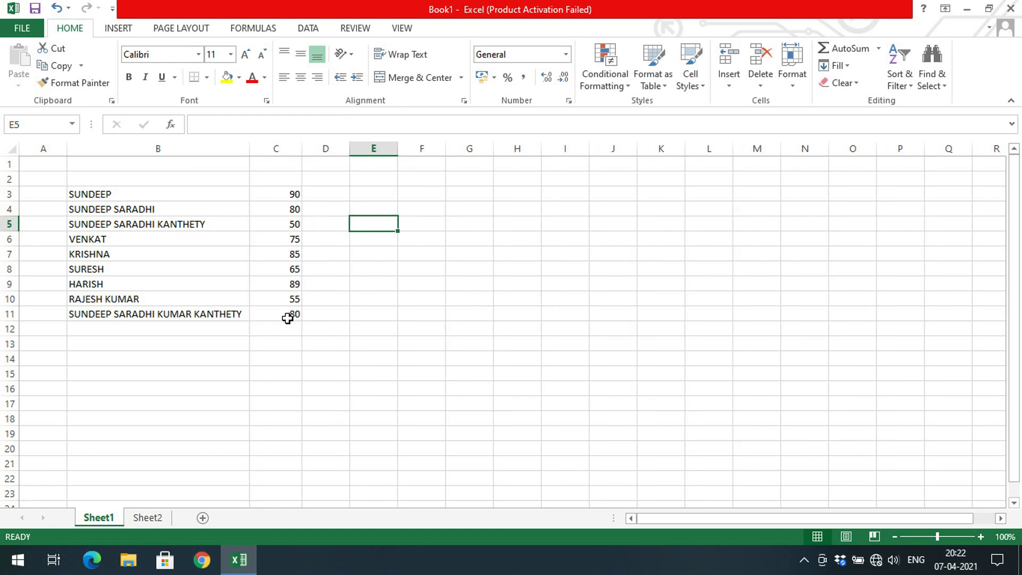
Number E3:E11 from 1 to 9.
{"action": "left_click", "coordinate": [281, 373]}
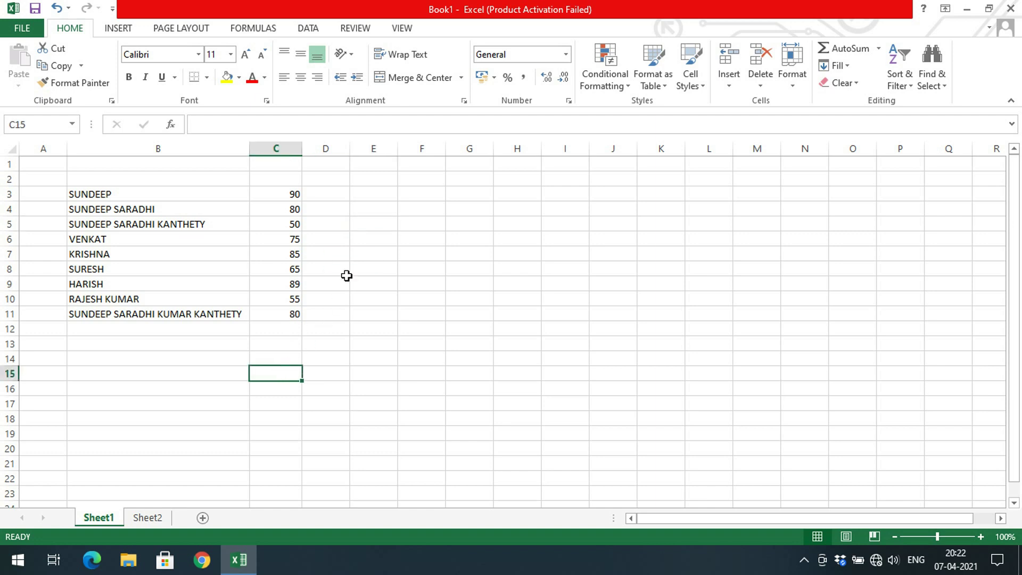
{"action": "left_click", "coordinate": [386, 193]}
{"action": "type", "text": "1"}
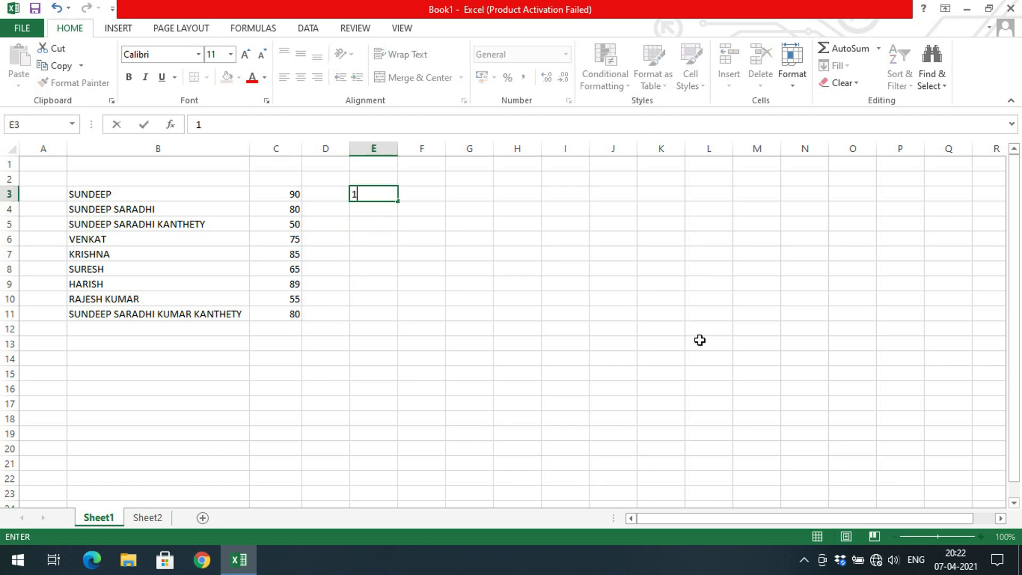
{"action": "key", "text": "Return"}
{"action": "type", "text": "2"}
{"action": "key", "text": "Return"}
{"action": "type", "text": "3"}
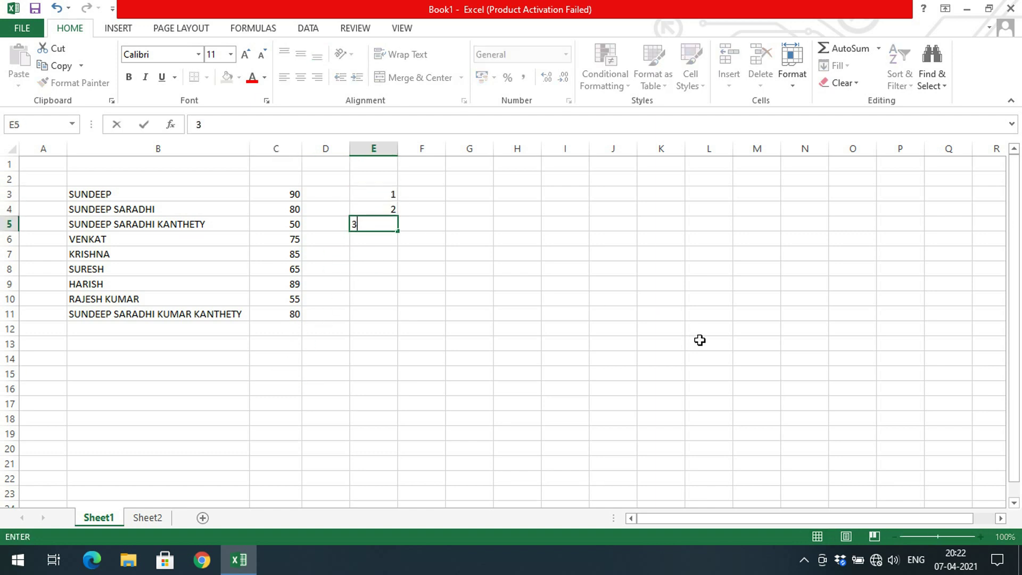
{"action": "key", "text": "Return"}
{"action": "type", "text": "4"}
{"action": "key", "text": "Return"}
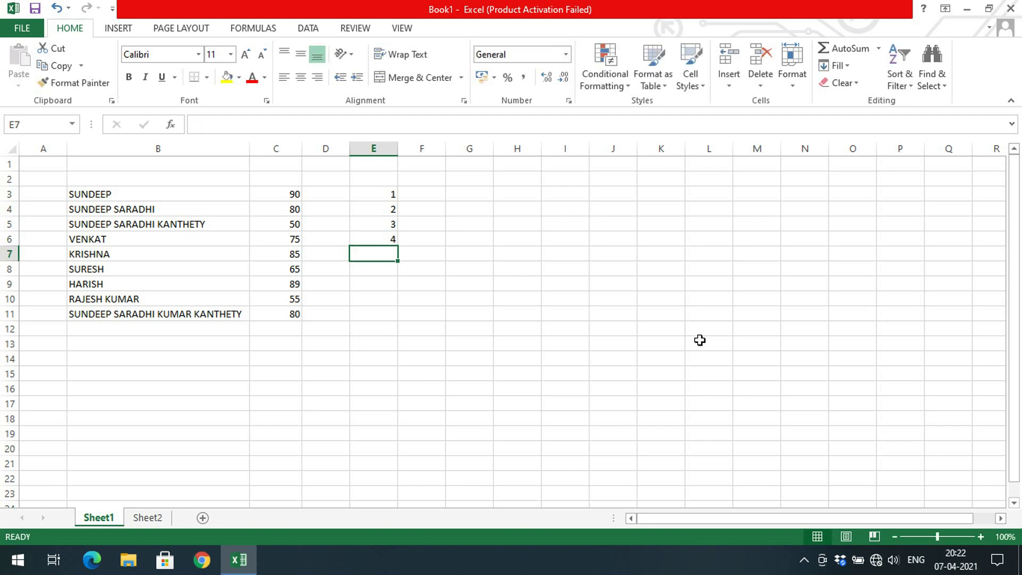
{"action": "type", "text": "5"}
{"action": "key", "text": "Return"}
{"action": "type", "text": "6"}
{"action": "key", "text": "Return"}
{"action": "type", "text": "7"}
{"action": "key", "text": "Return"}
{"action": "type", "text": "8"}
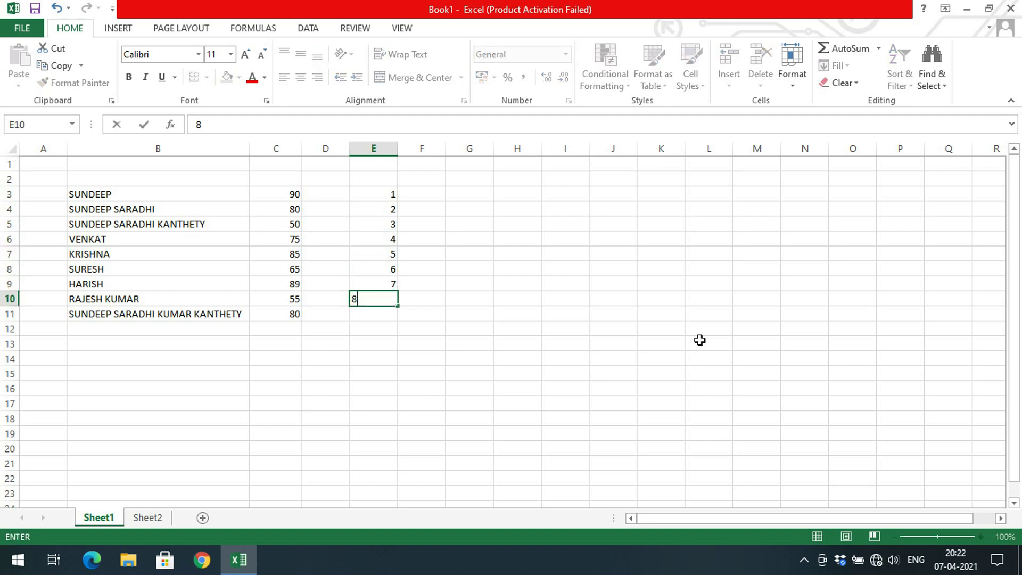
{"action": "key", "text": "Return"}
{"action": "type", "text": "9"}
{"action": "key", "text": "Return"}
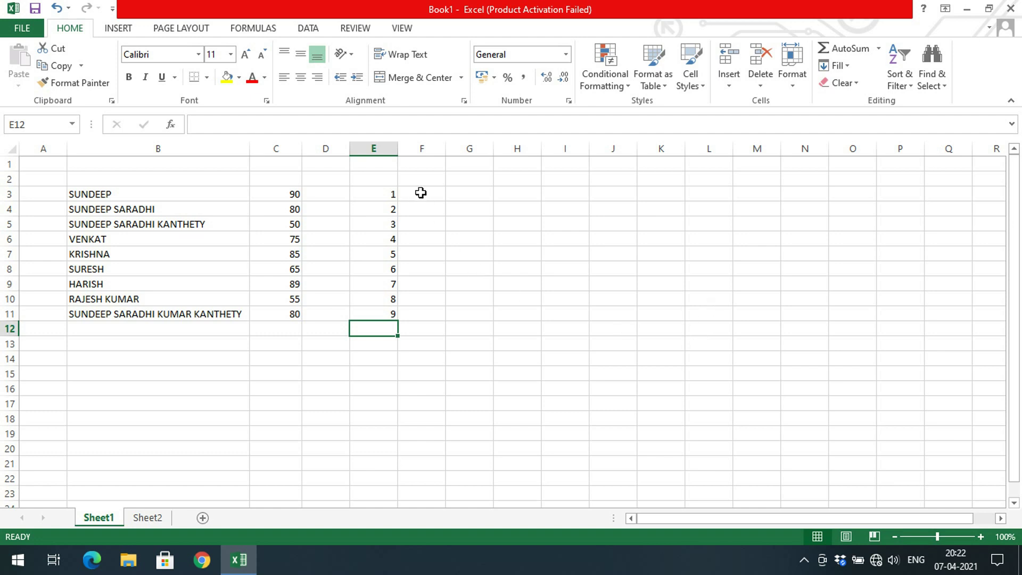
Enter the letters A through I in F3:F11.
{"action": "left_click", "coordinate": [420, 193]}
{"action": "type", "text": "A"}
{"action": "key", "text": "Return"}
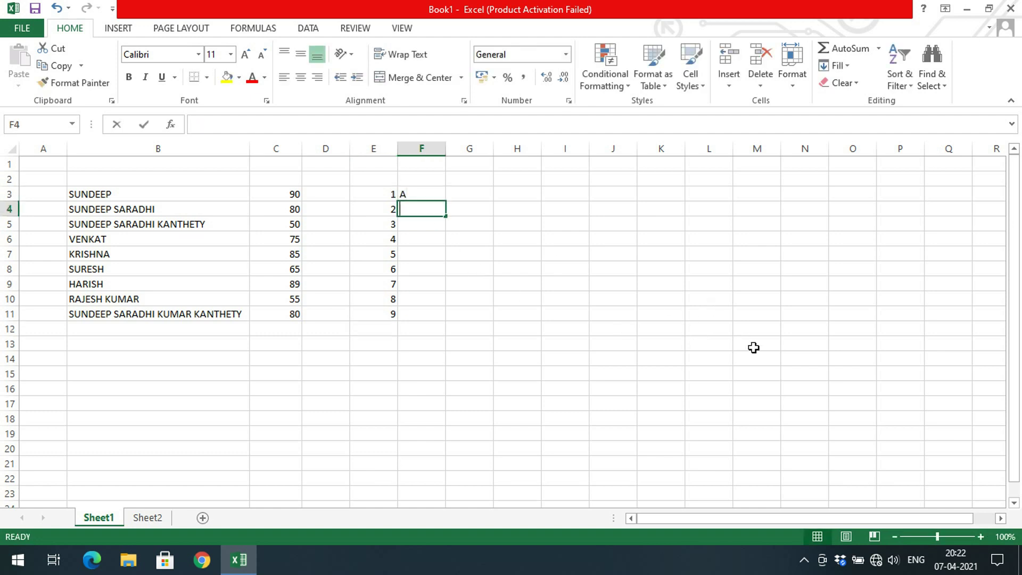
{"action": "type", "text": "B"}
{"action": "key", "text": "Return"}
{"action": "type", "text": "C"}
{"action": "key", "text": "Return"}
{"action": "type", "text": "D"}
{"action": "key", "text": "Return"}
{"action": "type", "text": "E"}
{"action": "key", "text": "Return"}
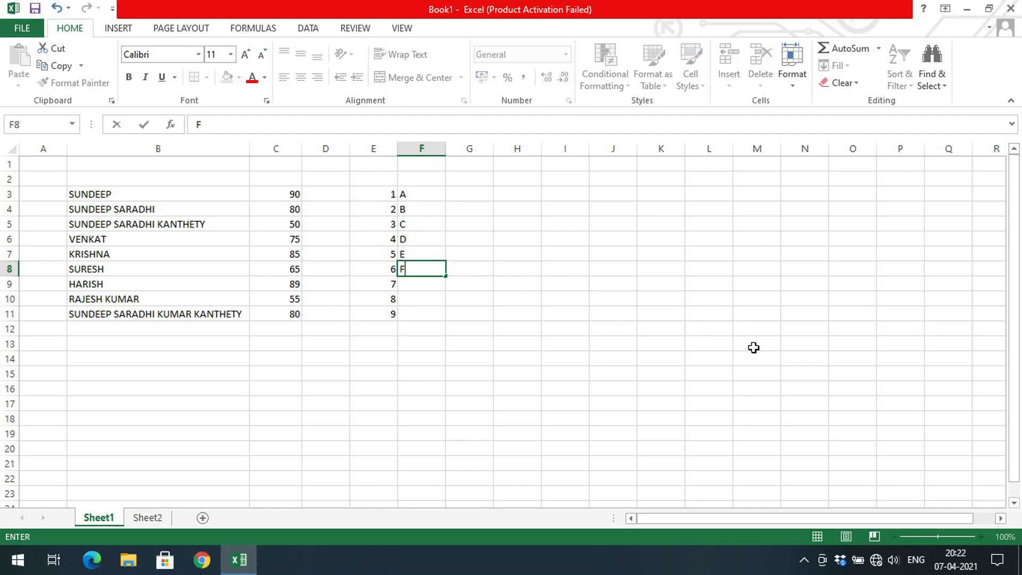
{"action": "type", "text": "F"}
{"action": "key", "text": "Return"}
{"action": "type", "text": "G"}
{"action": "key", "text": "Return"}
{"action": "type", "text": "H"}
{"action": "key", "text": "Return"}
{"action": "type", "text": "I"}
{"action": "key", "text": "Return"}
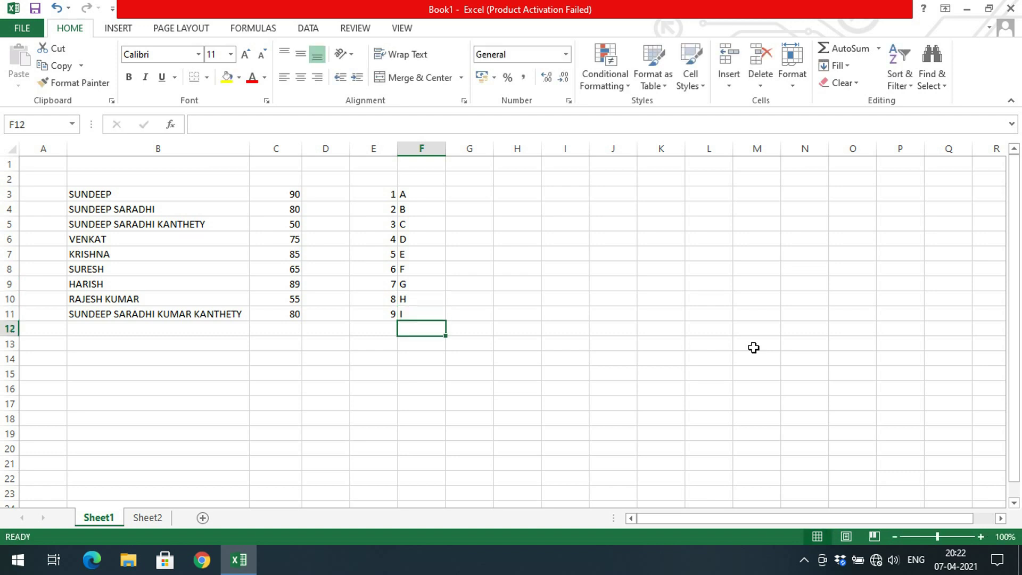
Select cells in the E and F series to check the numbers and letters.
{"action": "left_click_drag", "start_coordinate": [612, 453], "coordinate": [613, 459]}
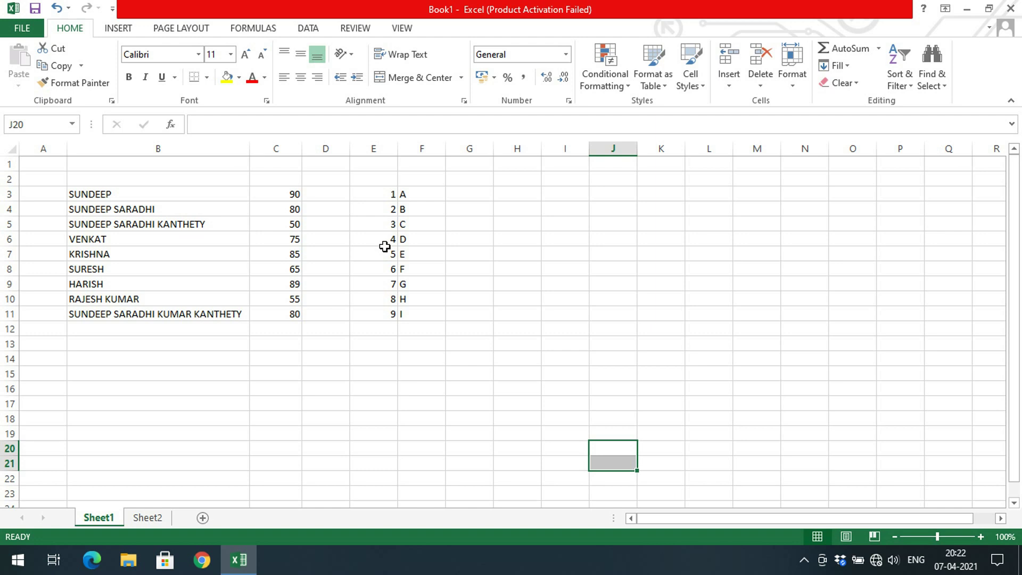
{"action": "left_click", "coordinate": [441, 194]}
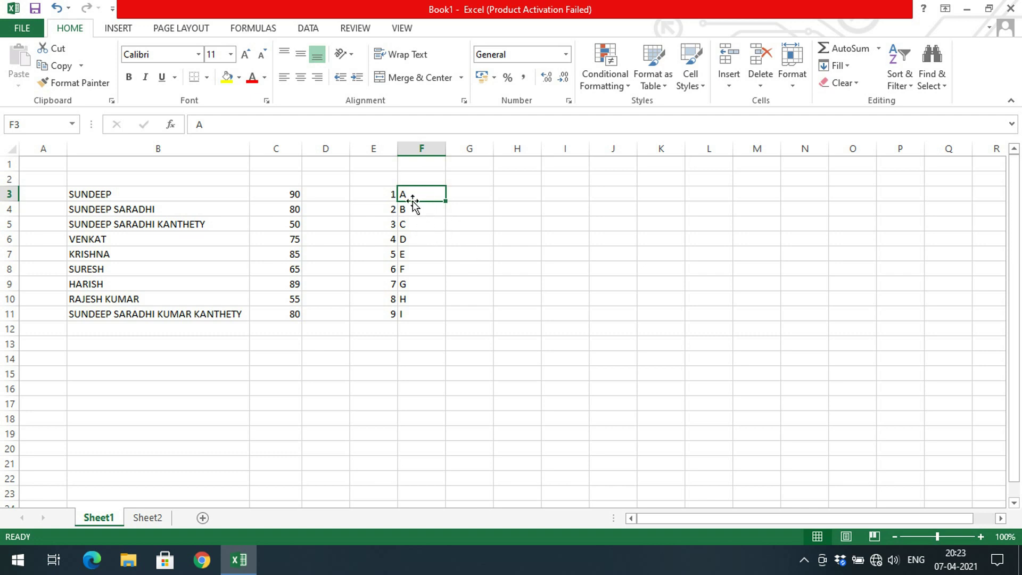
{"action": "left_click", "coordinate": [387, 198]}
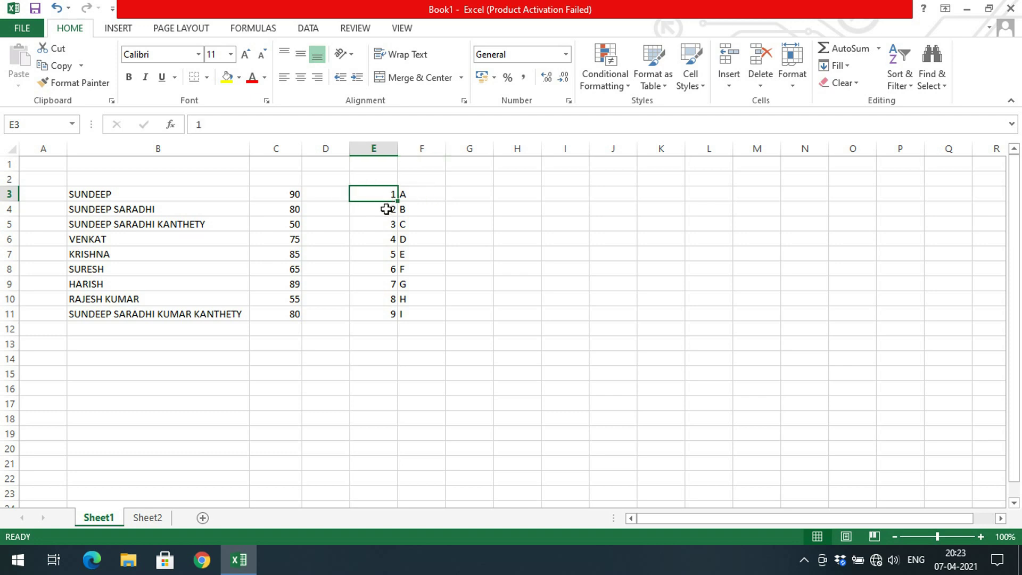
{"action": "left_click", "coordinate": [431, 263]}
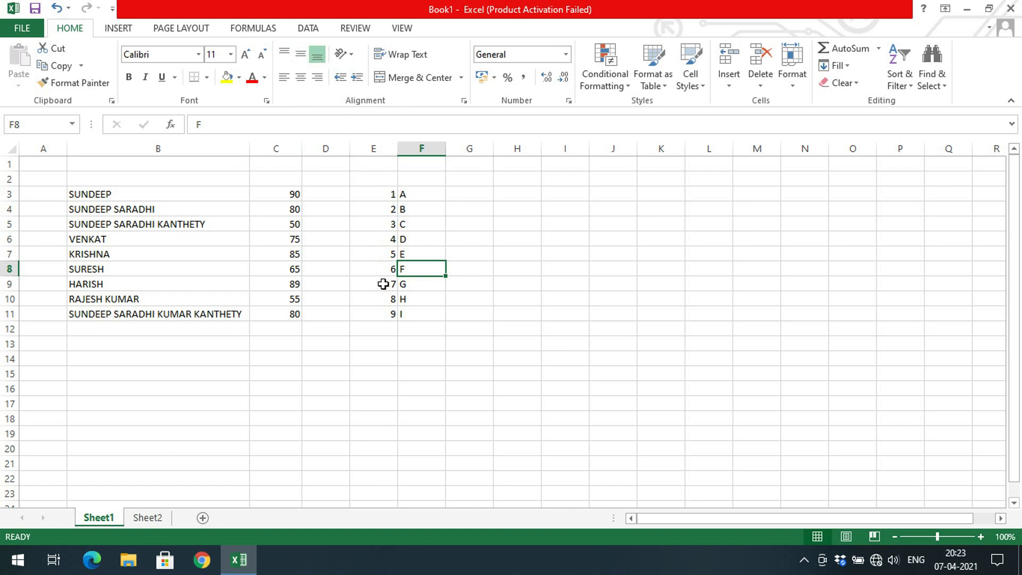
{"action": "left_click", "coordinate": [426, 223]}
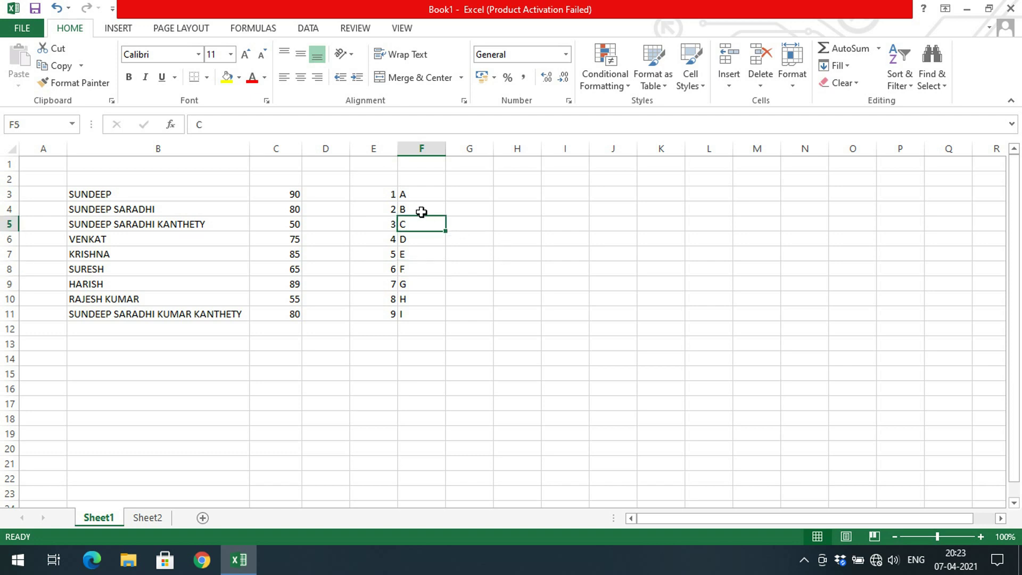
{"action": "left_click", "coordinate": [420, 210]}
{"action": "left_click", "coordinate": [420, 196]}
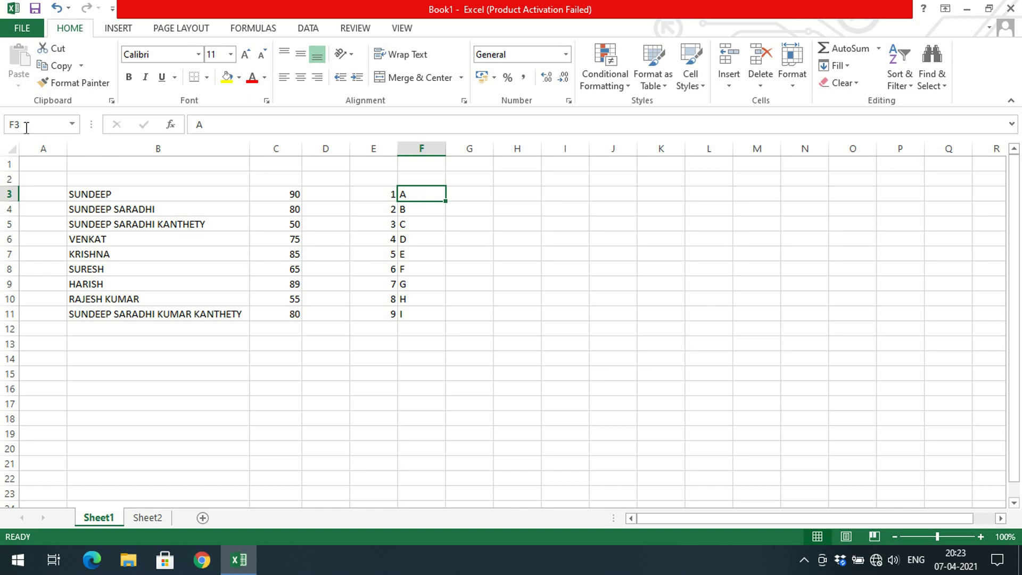
{"action": "left_click", "coordinate": [55, 196]}
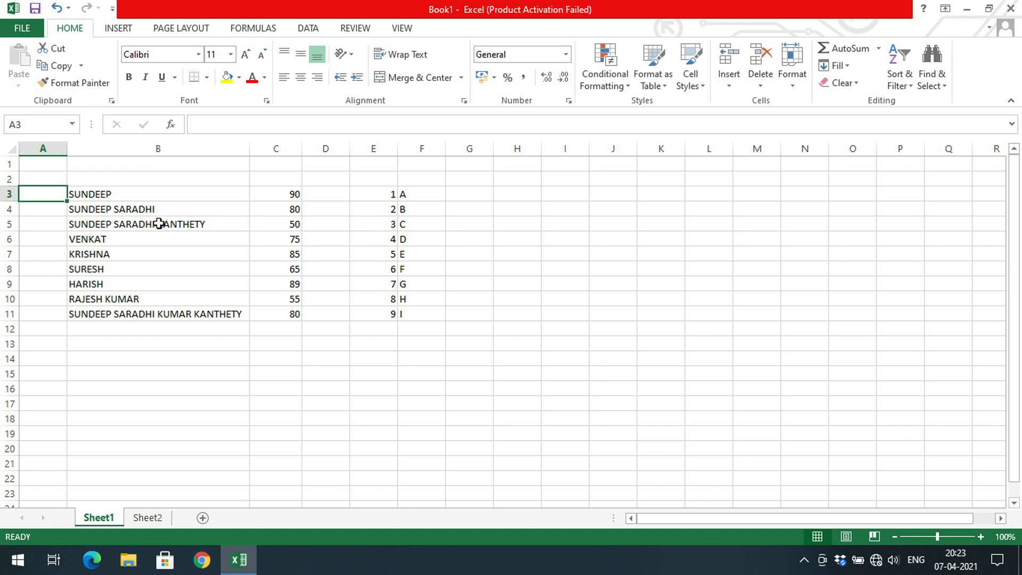
Add an S.NO heading in A2 and serial numbers 1 to 5 in A3:A7.
{"action": "left_click", "coordinate": [58, 176]}
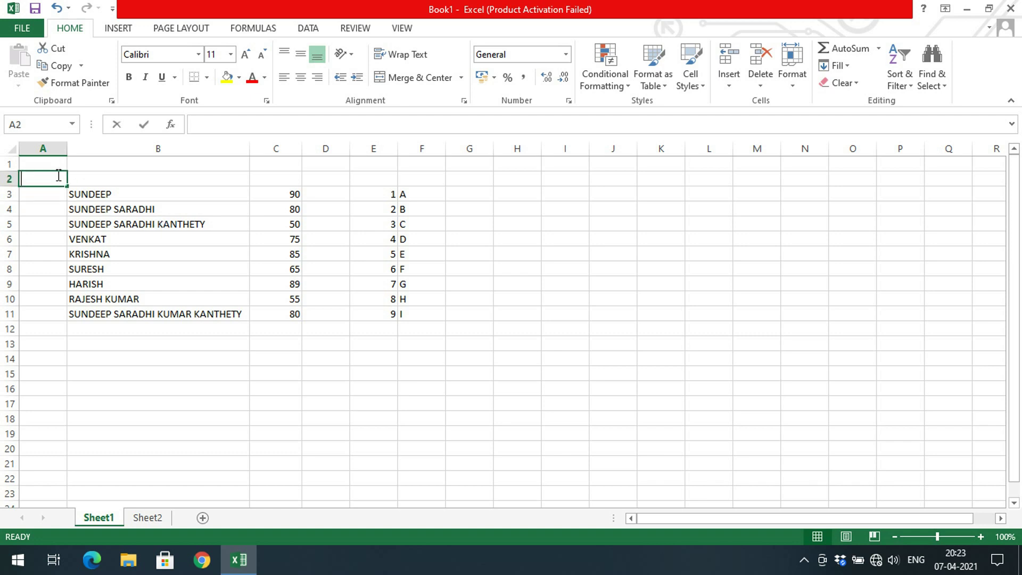
{"action": "type", "text": "S.NO"}
{"action": "key", "text": "Return"}
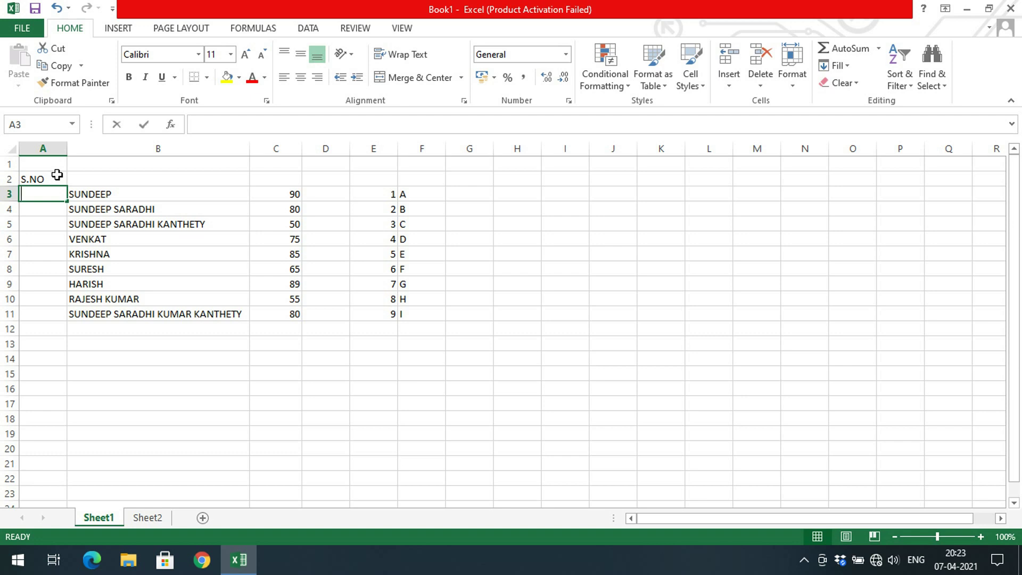
{"action": "type", "text": "1"}
{"action": "key", "text": "Return"}
{"action": "type", "text": "2"}
{"action": "key", "text": "Return"}
{"action": "type", "text": "3"}
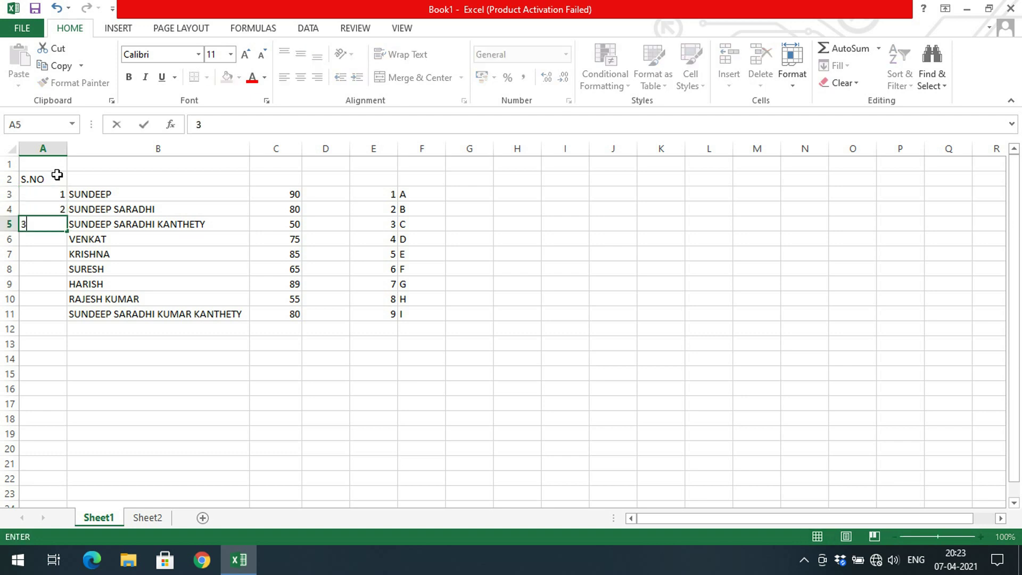
{"action": "key", "text": "Return"}
{"action": "type", "text": "4"}
{"action": "key", "text": "Return"}
{"action": "type", "text": "5"}
{"action": "key", "text": "Return"}
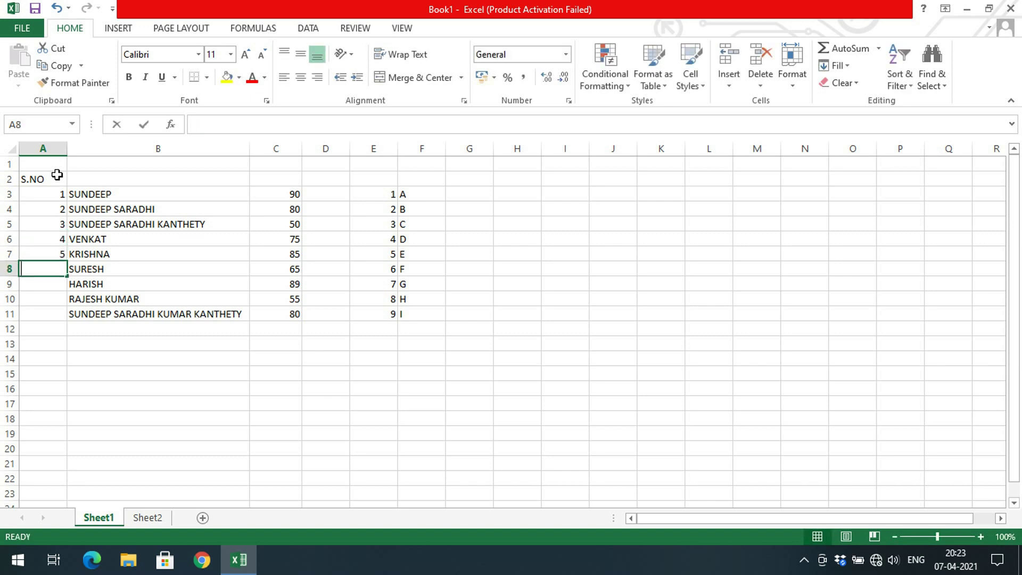
Correct the mistyped 8, finish serial numbers 6 to 9 in A8:A11, and select A3:A11.
{"action": "type", "text": "8"}
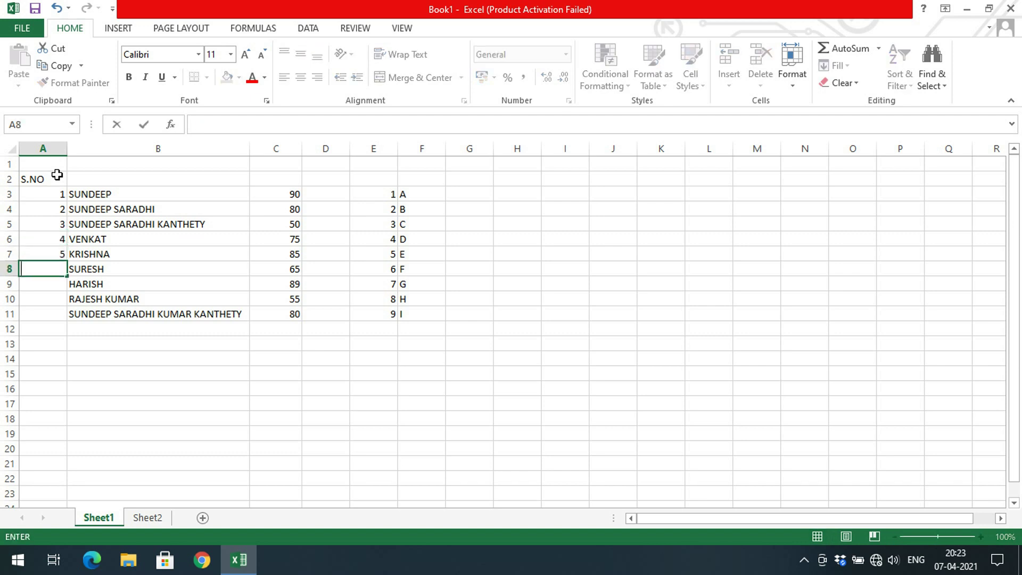
{"action": "key", "text": "Return"}
{"action": "type", "text": "6"}
{"action": "key", "text": "Up"}
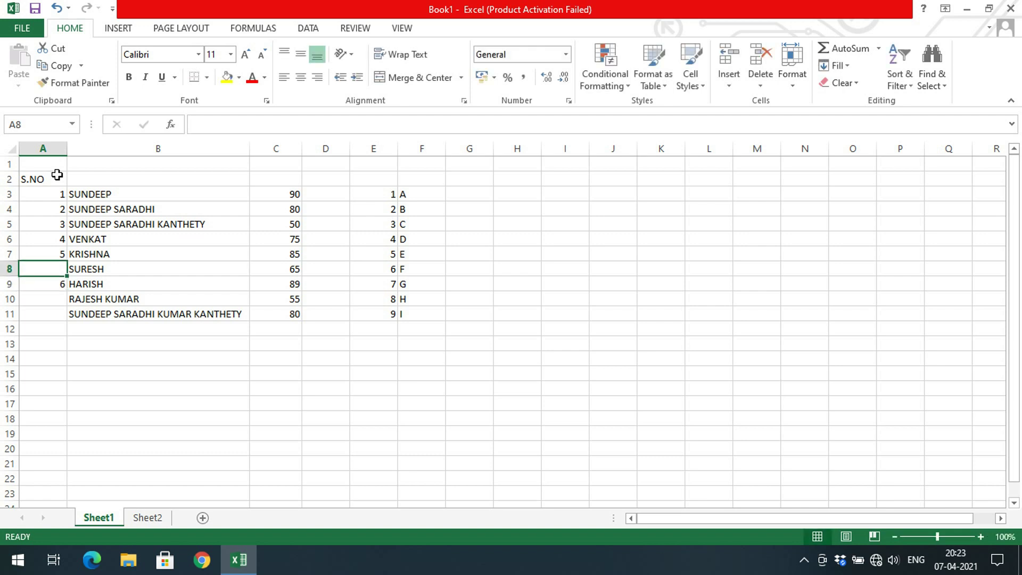
{"action": "type", "text": "6"}
{"action": "key", "text": "Return"}
{"action": "type", "text": "7"}
{"action": "key", "text": "Return"}
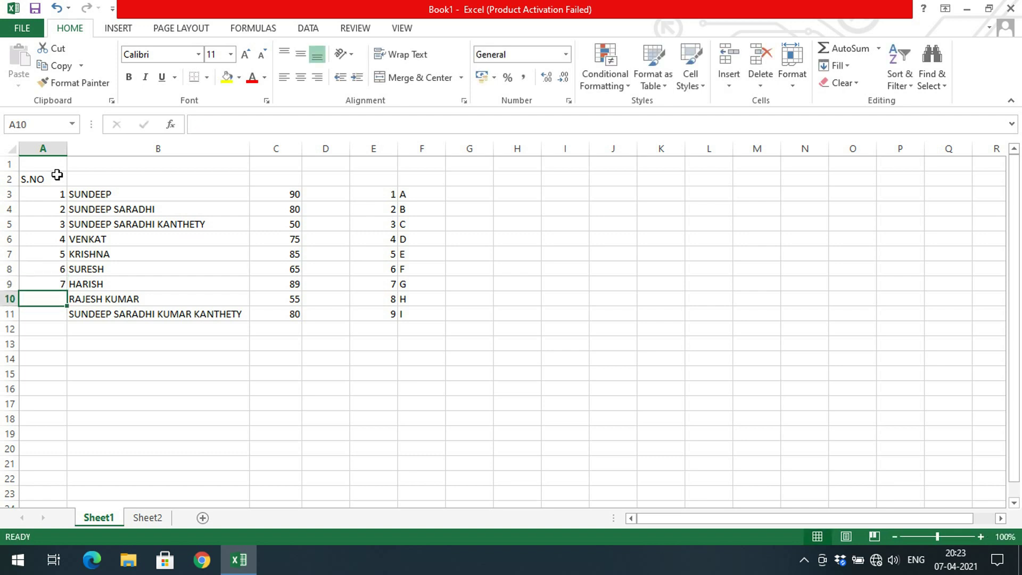
{"action": "type", "text": "8"}
{"action": "key", "text": "Return"}
{"action": "type", "text": "9"}
{"action": "key", "text": "Return"}
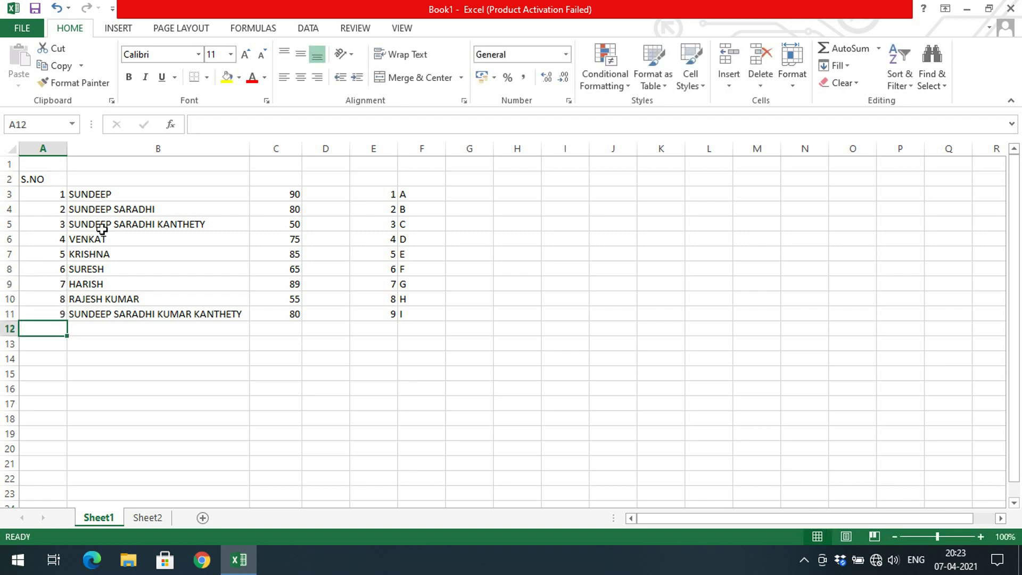
{"action": "left_click_drag", "start_coordinate": [61, 198], "coordinate": [29, 315]}
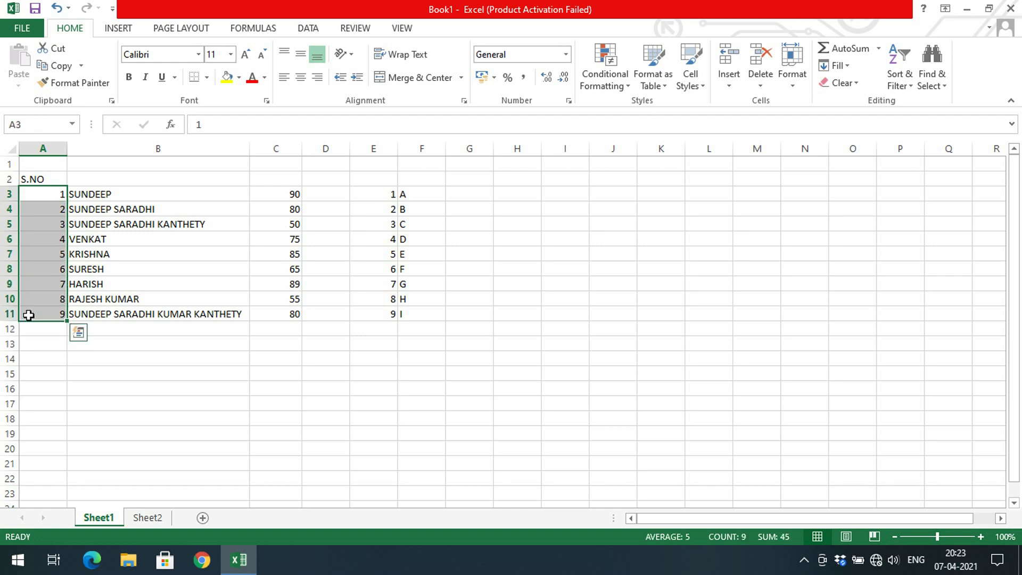
Clear A3:A11 and retype 1 and 2 in A3:A4, then select them.
{"action": "key", "text": "Delete"}
{"action": "left_click", "coordinate": [36, 194]}
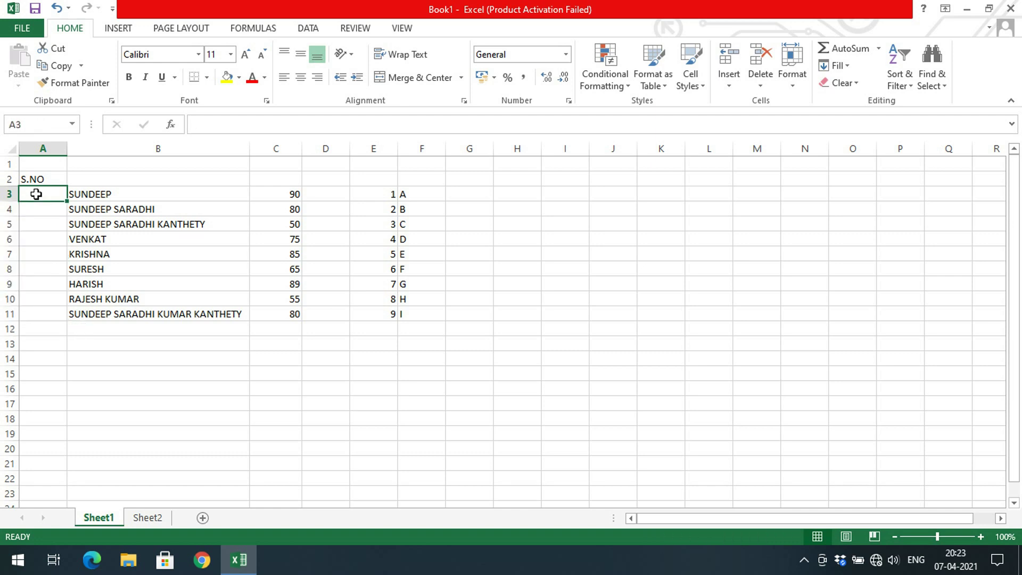
{"action": "type", "text": "1"}
{"action": "key", "text": "Return"}
{"action": "type", "text": "2"}
{"action": "key", "text": "Return"}
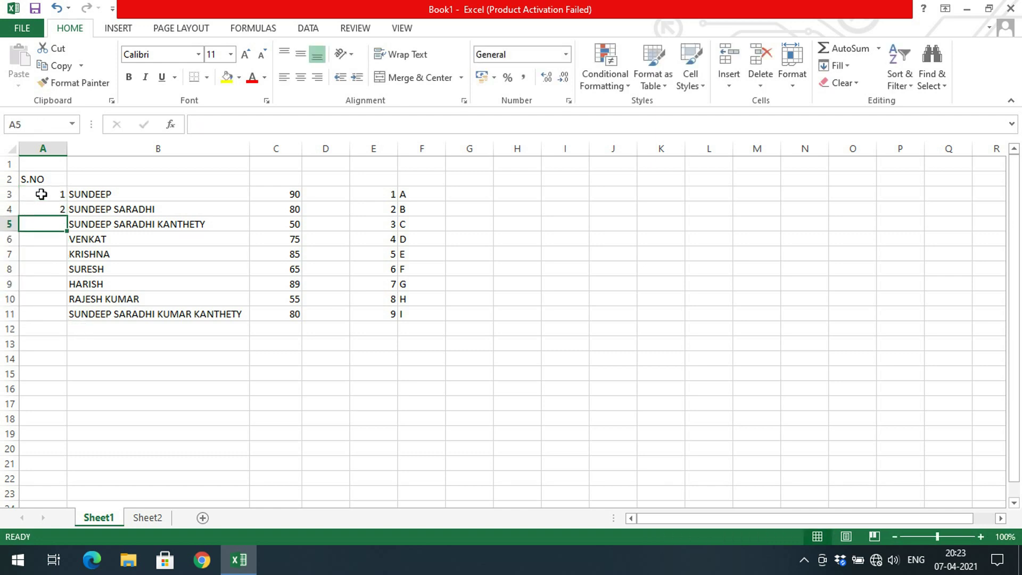
{"action": "left_click", "coordinate": [42, 198]}
{"action": "mouse_move", "coordinate": [42, 198]}
{"action": "left_mouse_down"}
{"action": "mouse_move", "coordinate": [39, 206]}
{"action": "mouse_move", "coordinate": [59, 193]}
{"action": "mouse_move", "coordinate": [55, 210]}
{"action": "left_mouse_up"}
Extend the 1, 2 series down to A11, then undo the fill.
{"action": "left_click", "coordinate": [40, 238]}
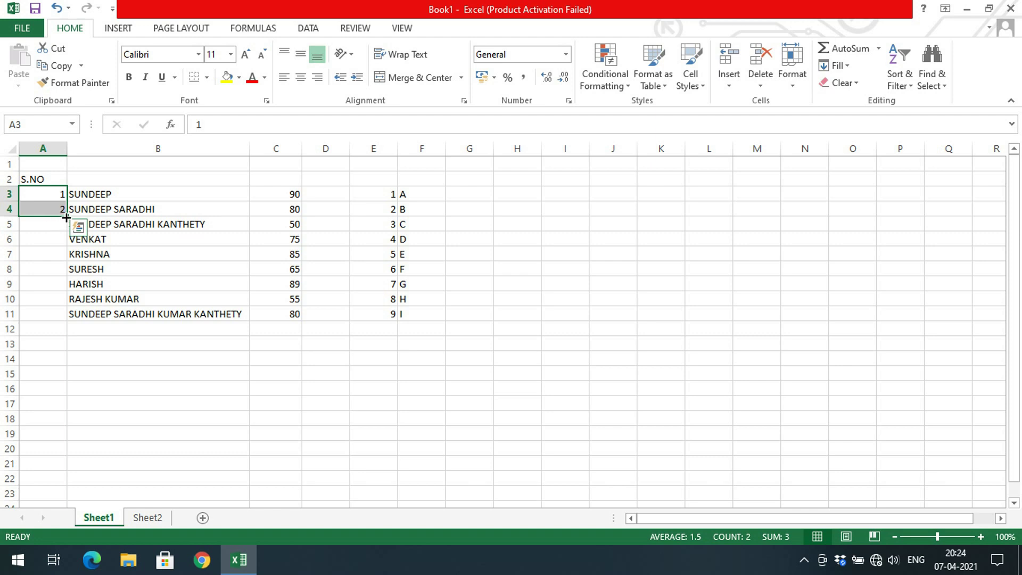
{"action": "left_click_drag", "start_coordinate": [66, 217], "coordinate": [66, 322]}
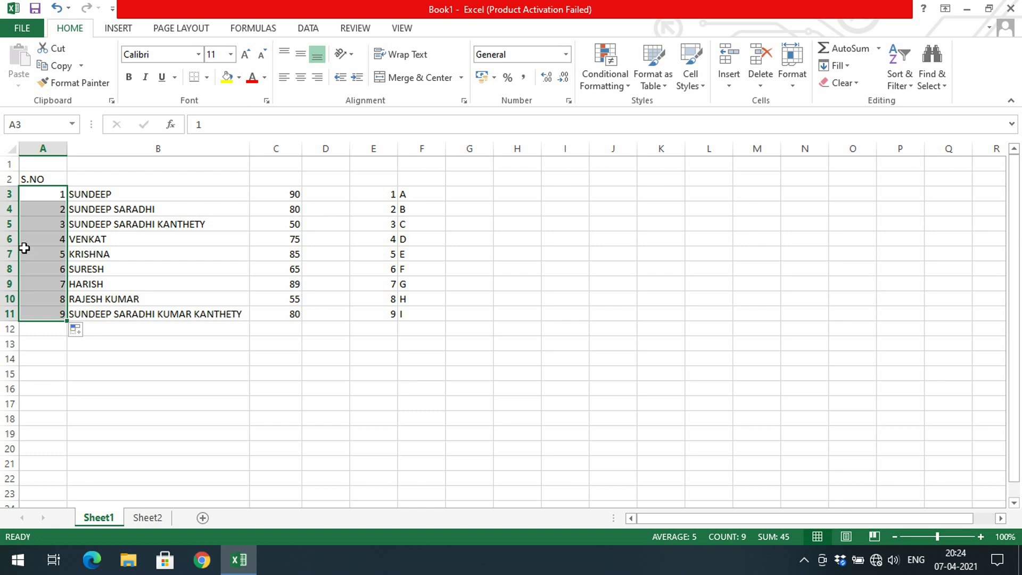
{"action": "key", "text": "ctrl+z"}
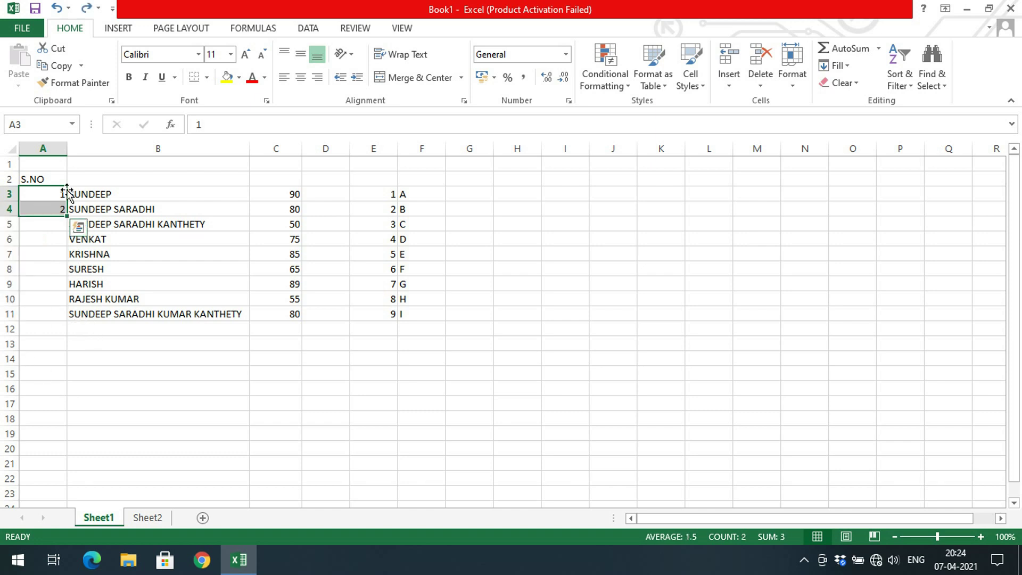
{"action": "left_click", "coordinate": [53, 258]}
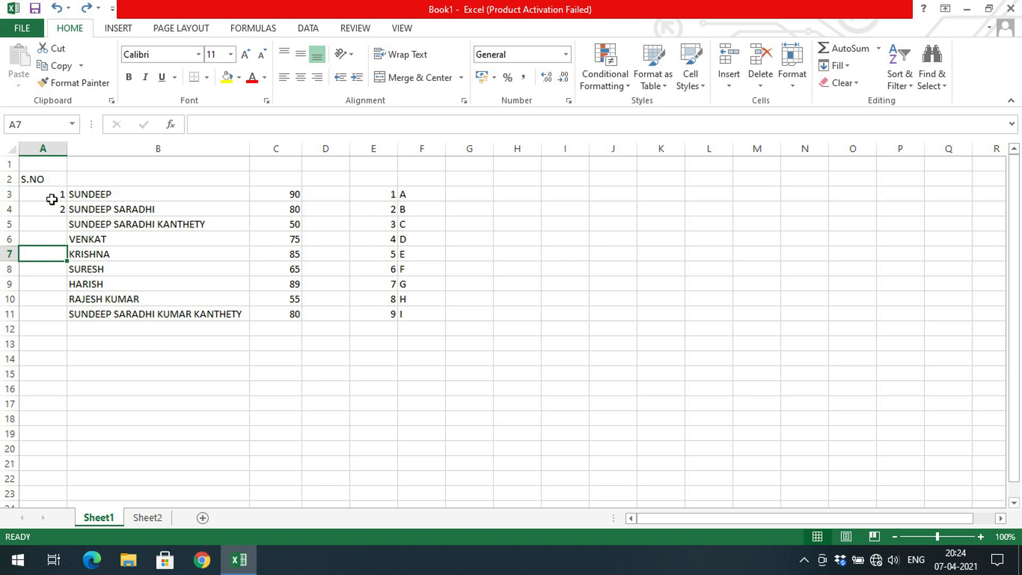
Drag-fill the 1, 2 series down to A11, then clear serial numbers 3–9 from A5:A11.
{"action": "left_click_drag", "start_coordinate": [50, 199], "coordinate": [51, 211]}
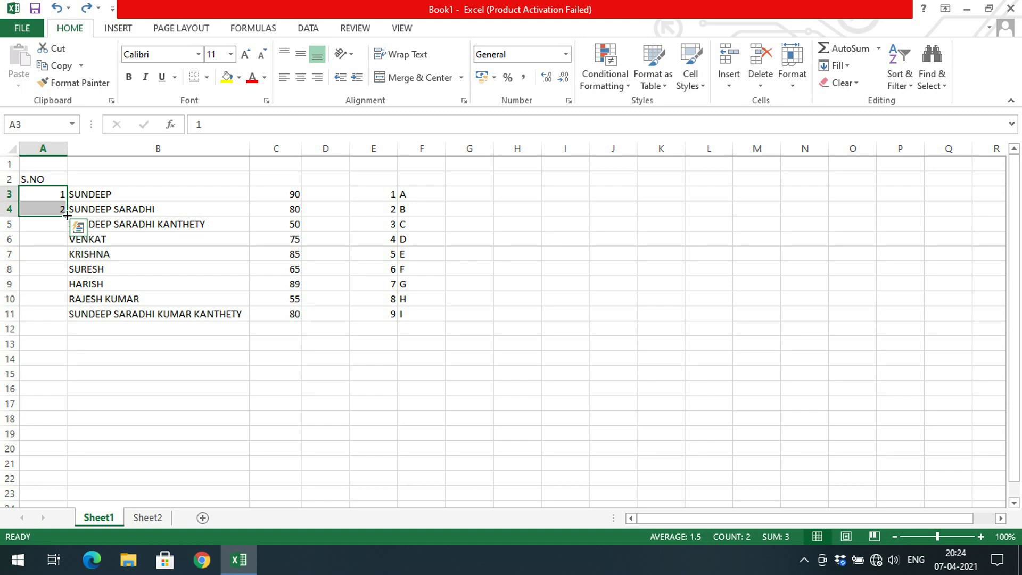
{"action": "left_click_drag", "start_coordinate": [67, 215], "coordinate": [61, 322]}
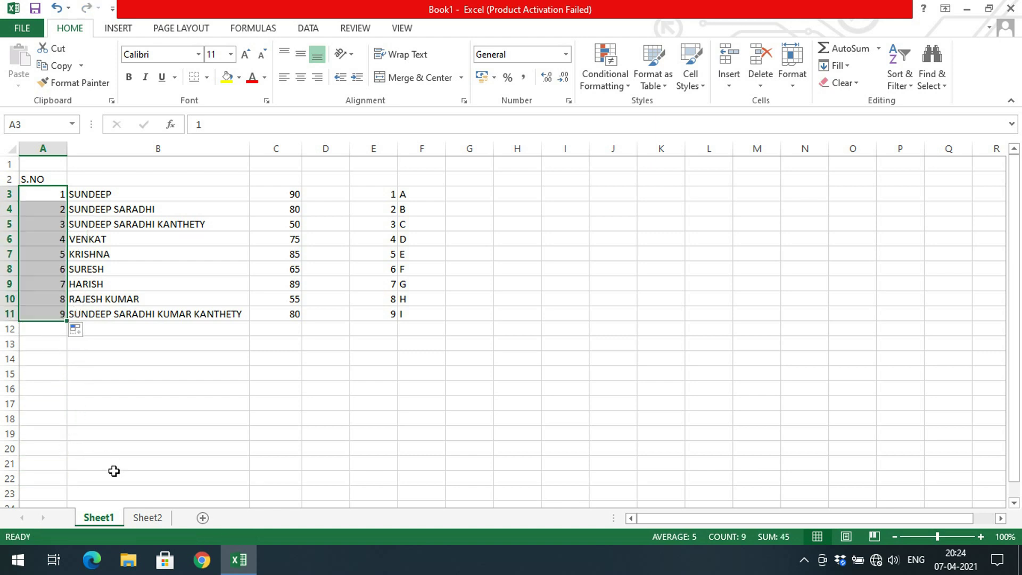
{"action": "left_click", "coordinate": [114, 471]}
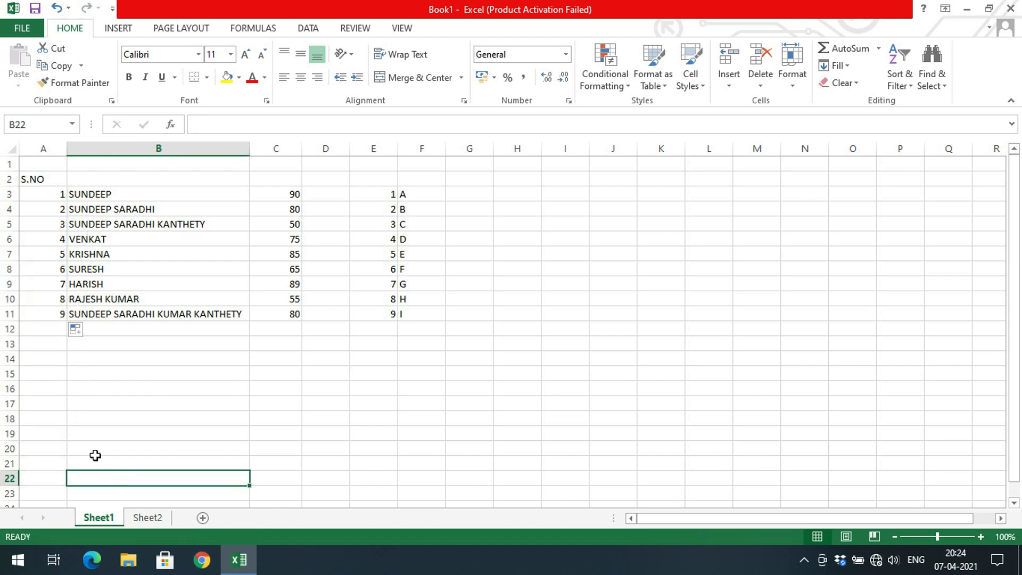
{"action": "left_click_drag", "start_coordinate": [53, 222], "coordinate": [38, 314]}
{"action": "key", "text": "Delete"}
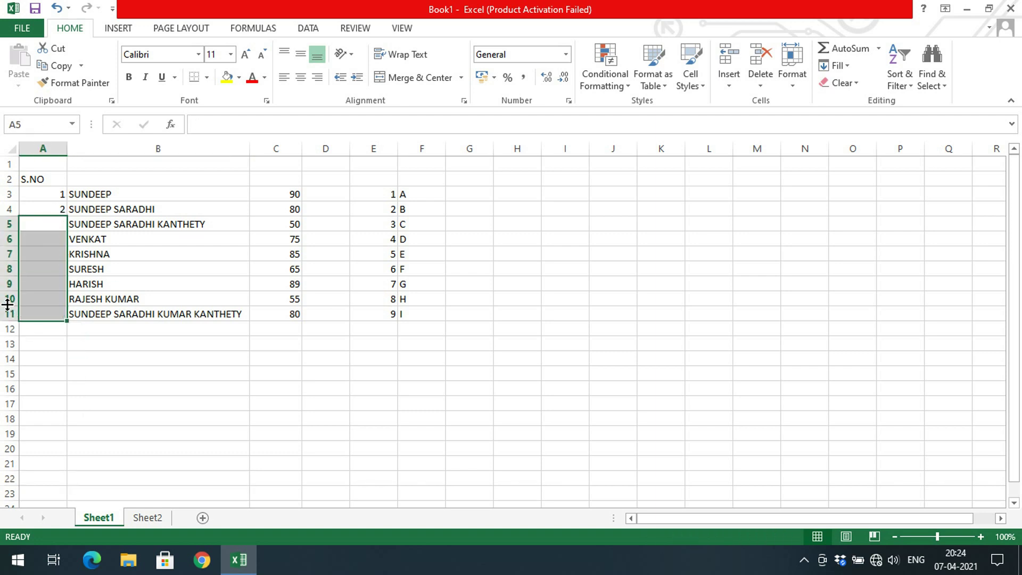
{"action": "left_click_drag", "start_coordinate": [85, 197], "coordinate": [96, 314]}
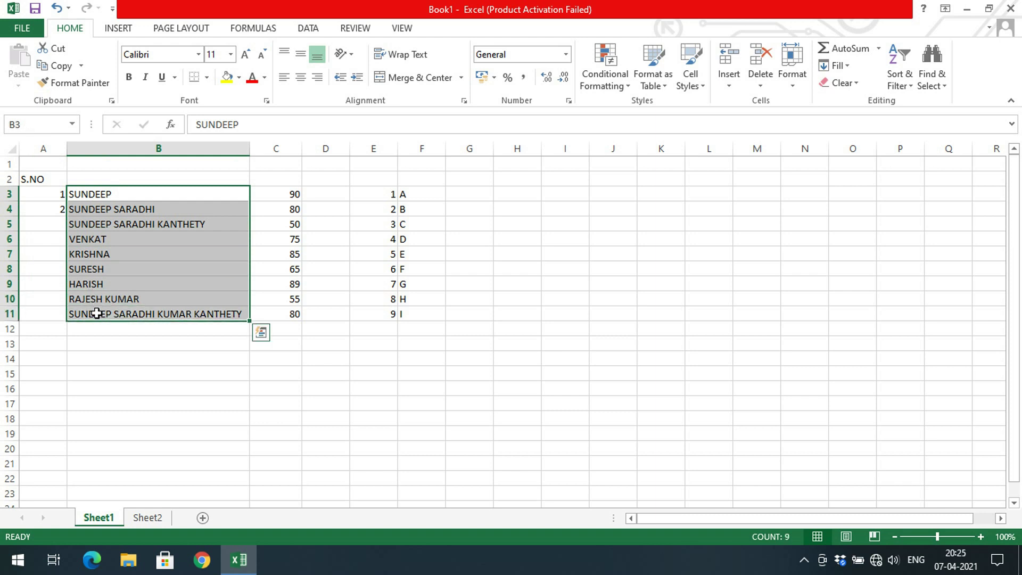
{"action": "left_click", "coordinate": [80, 344]}
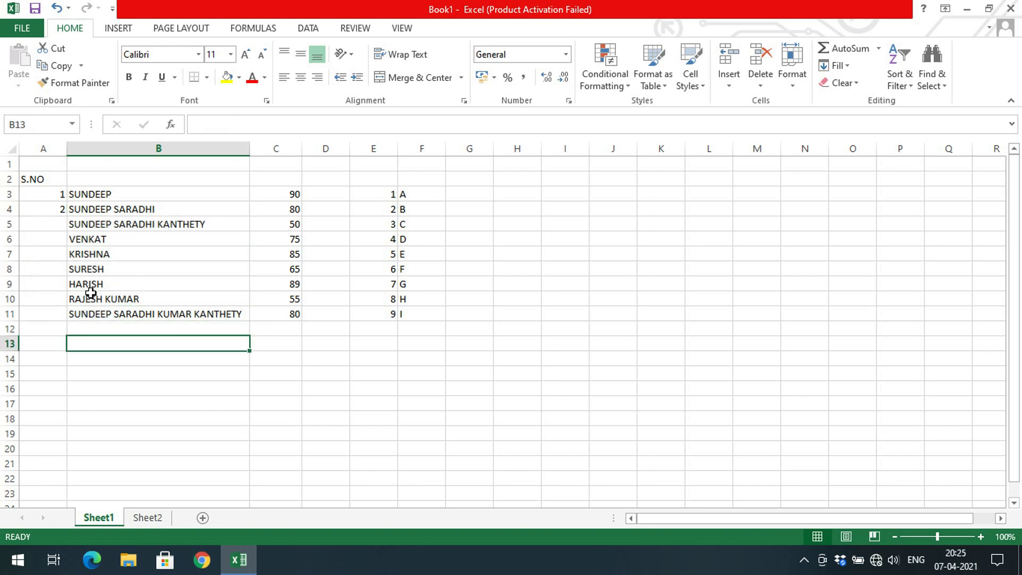
Re-fill serial numbers 1 to 9 down to A11 by double-clicking the fill handle of A3:A4.
{"action": "left_click_drag", "start_coordinate": [54, 194], "coordinate": [55, 206]}
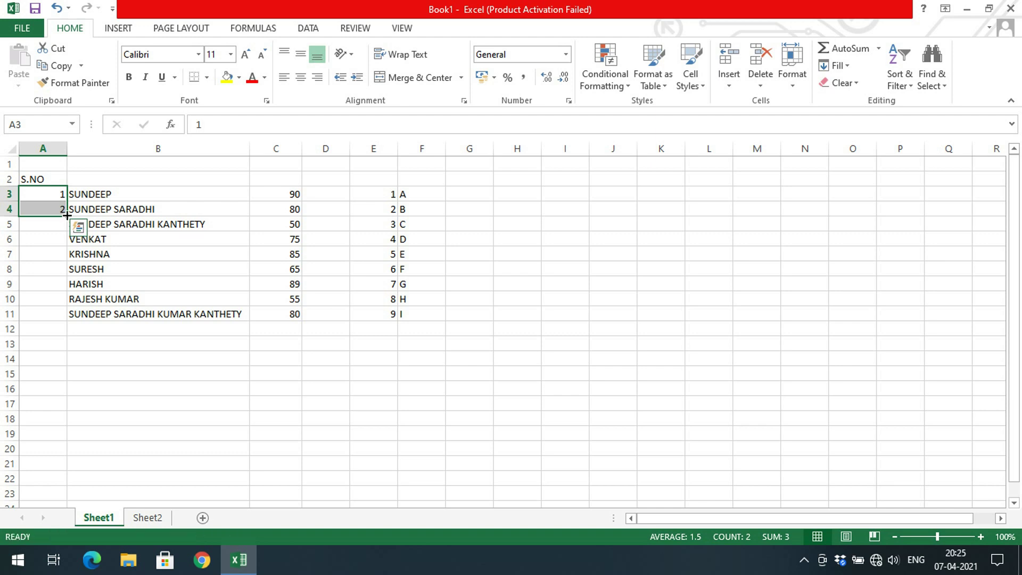
{"action": "double_click", "coordinate": [66, 215]}
{"action": "left_click", "coordinate": [103, 385]}
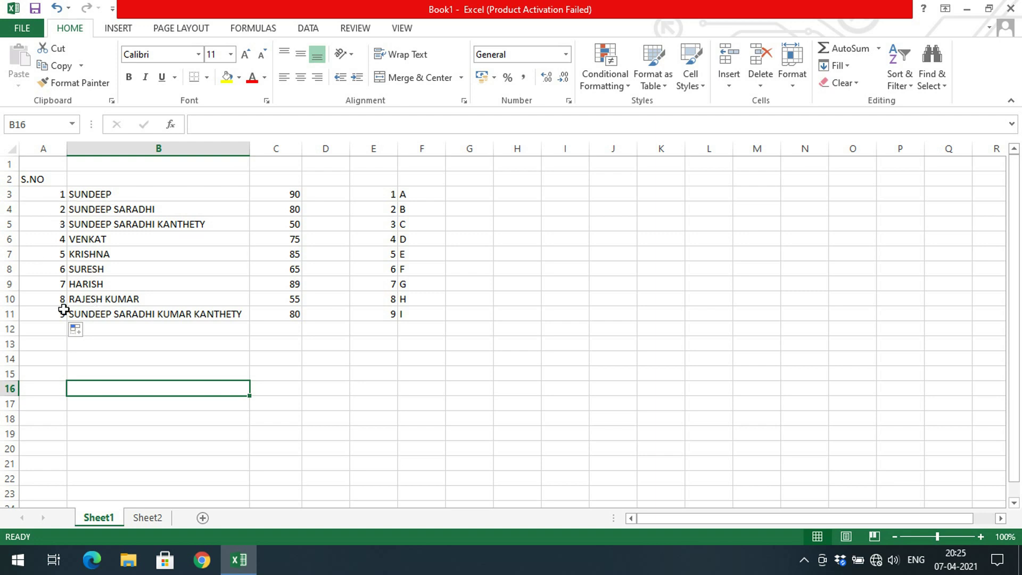
{"action": "left_click", "coordinate": [166, 356]}
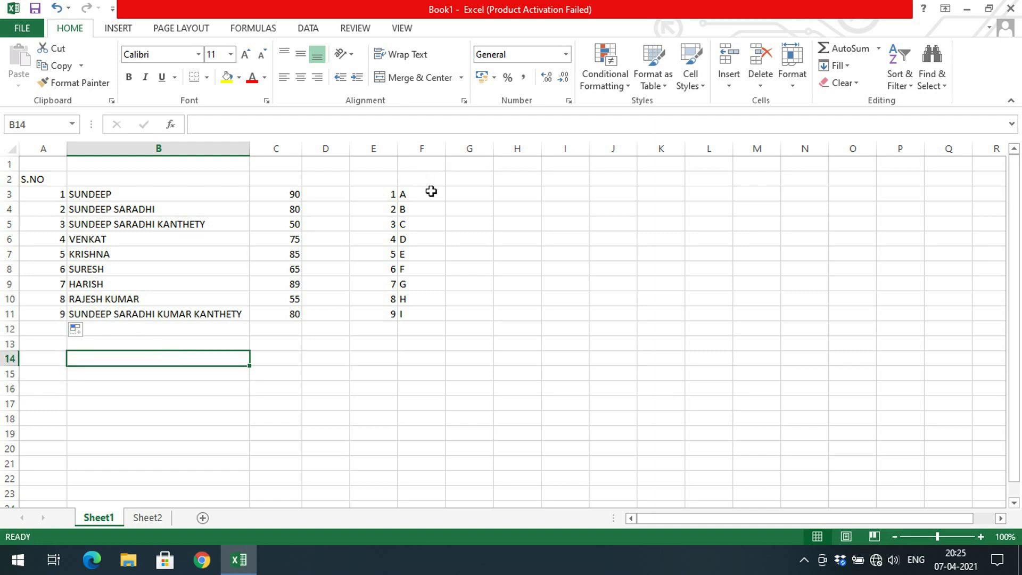
Enter A in G3 and B in G4.
{"action": "left_click", "coordinate": [471, 196]}
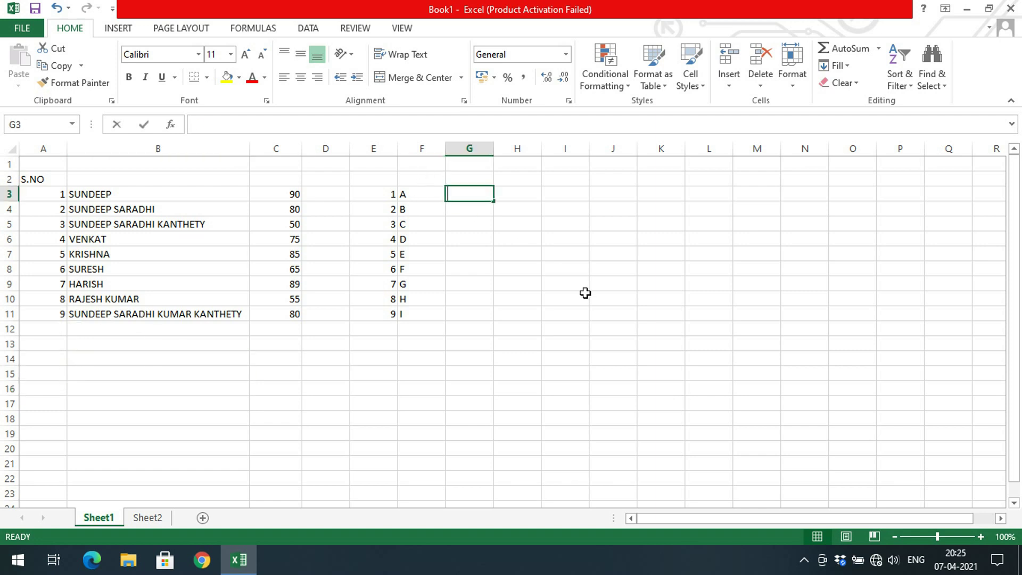
{"action": "type", "text": "A"}
{"action": "left_click", "coordinate": [487, 208]}
{"action": "type", "text": "B"}
{"action": "left_click", "coordinate": [490, 250]}
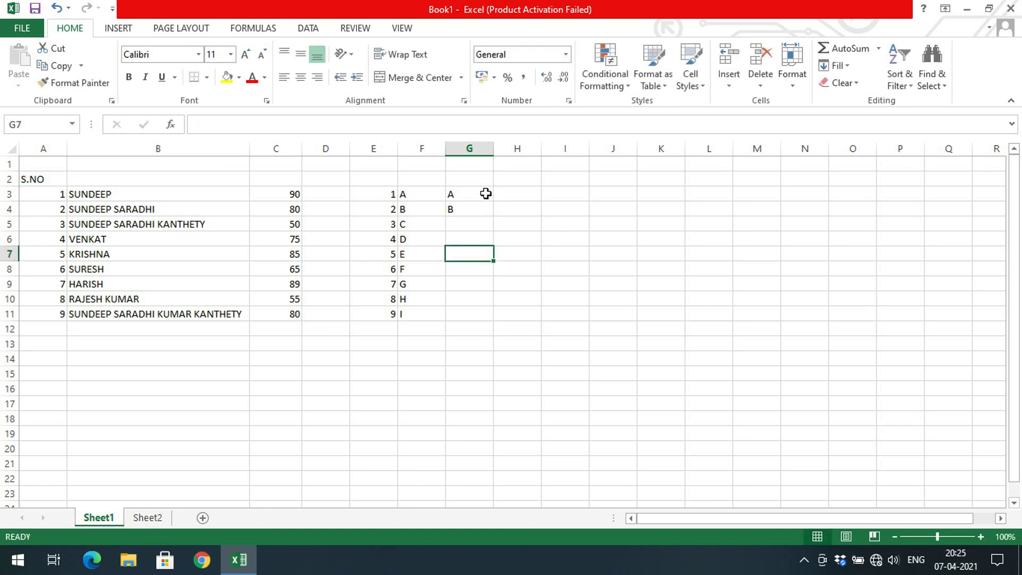
Extend the A, B pair down to G11 and check the repeating pattern.
{"action": "left_click_drag", "start_coordinate": [484, 193], "coordinate": [477, 207]}
{"action": "left_click", "coordinate": [477, 273]}
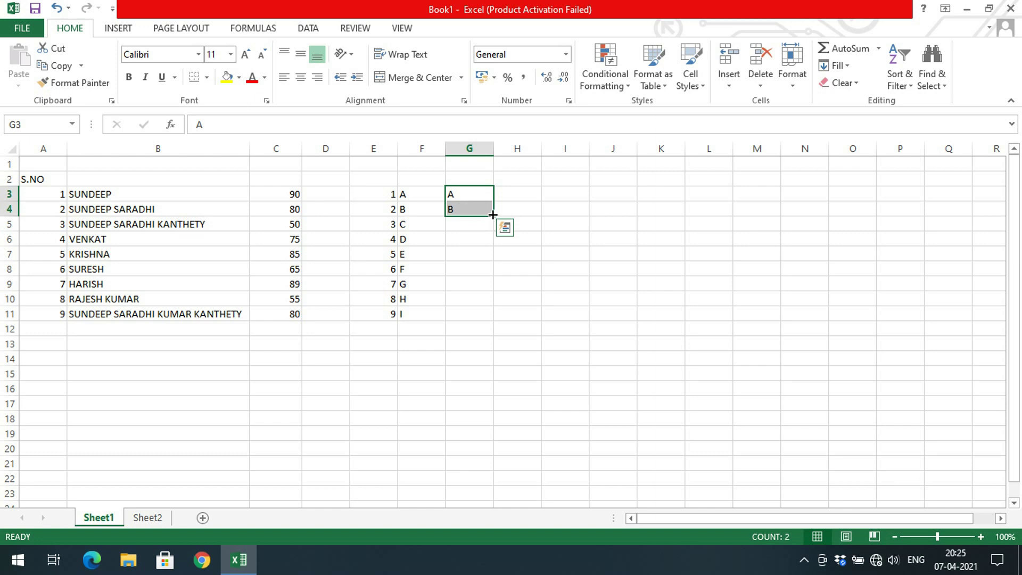
{"action": "left_click_drag", "start_coordinate": [493, 215], "coordinate": [494, 319]}
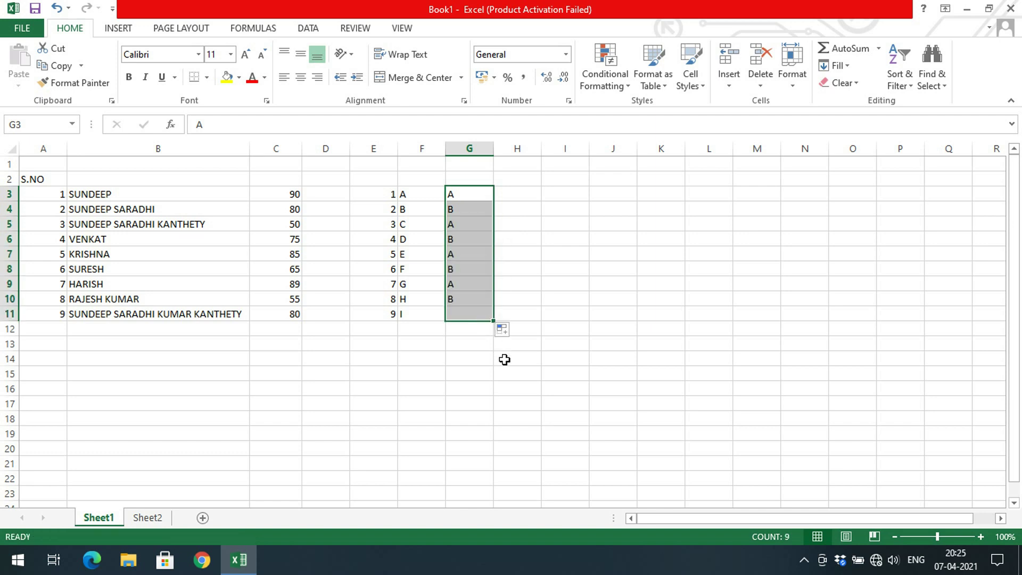
{"action": "left_click", "coordinate": [474, 357]}
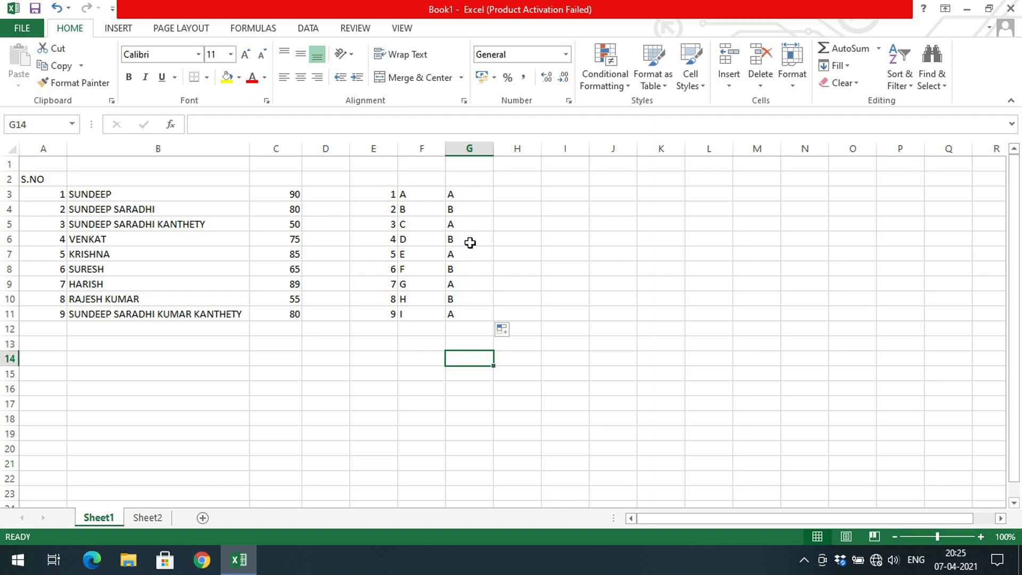
{"action": "left_click_drag", "start_coordinate": [469, 199], "coordinate": [470, 228]}
{"action": "left_click", "coordinate": [482, 204]}
{"action": "left_click_drag", "start_coordinate": [481, 191], "coordinate": [487, 307]}
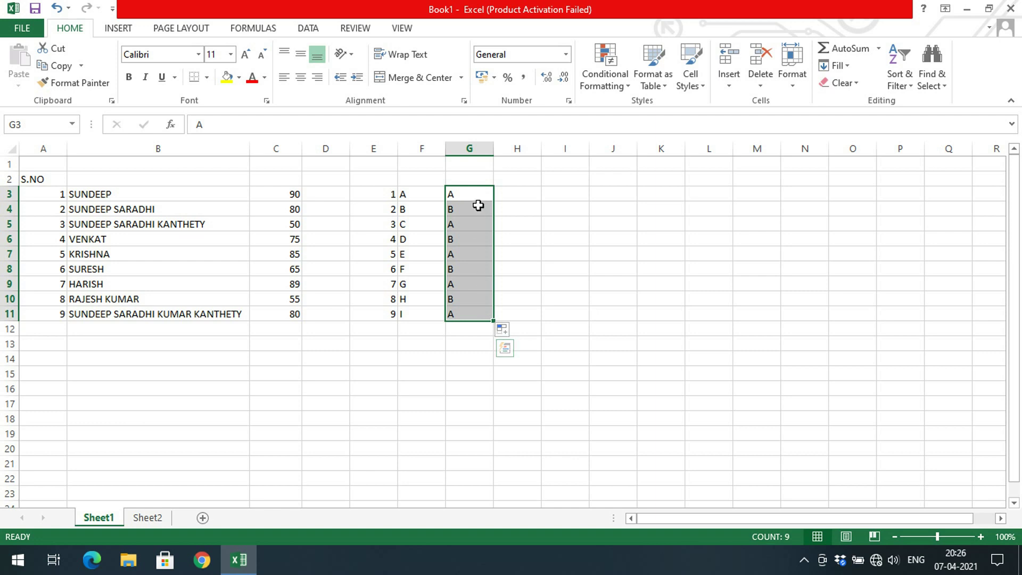
{"action": "left_click_drag", "start_coordinate": [479, 200], "coordinate": [481, 315]}
{"action": "left_click", "coordinate": [520, 192]}
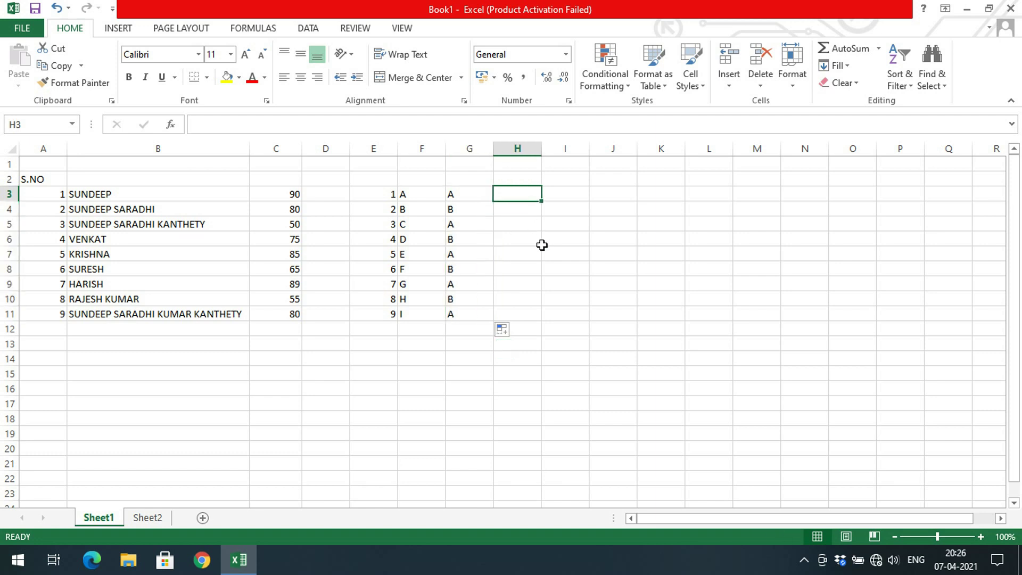
Enter A1 and A2 in H3:H4 and fill the series down to A9 in H11.
{"action": "type", "text": "A1"}
{"action": "key", "text": "Return"}
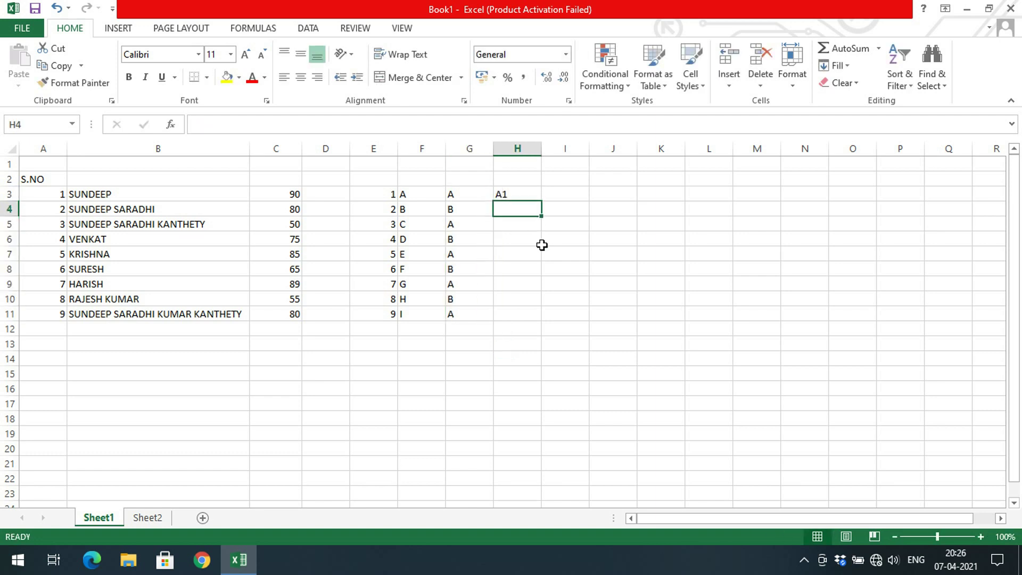
{"action": "type", "text": "A2"}
{"action": "key", "text": "Return"}
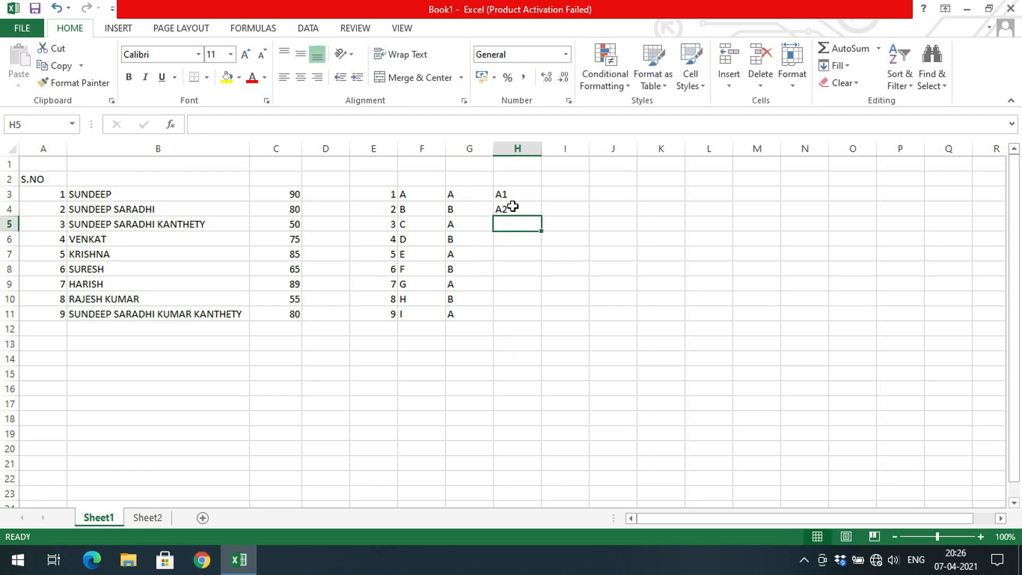
{"action": "left_click_drag", "start_coordinate": [516, 197], "coordinate": [527, 211]}
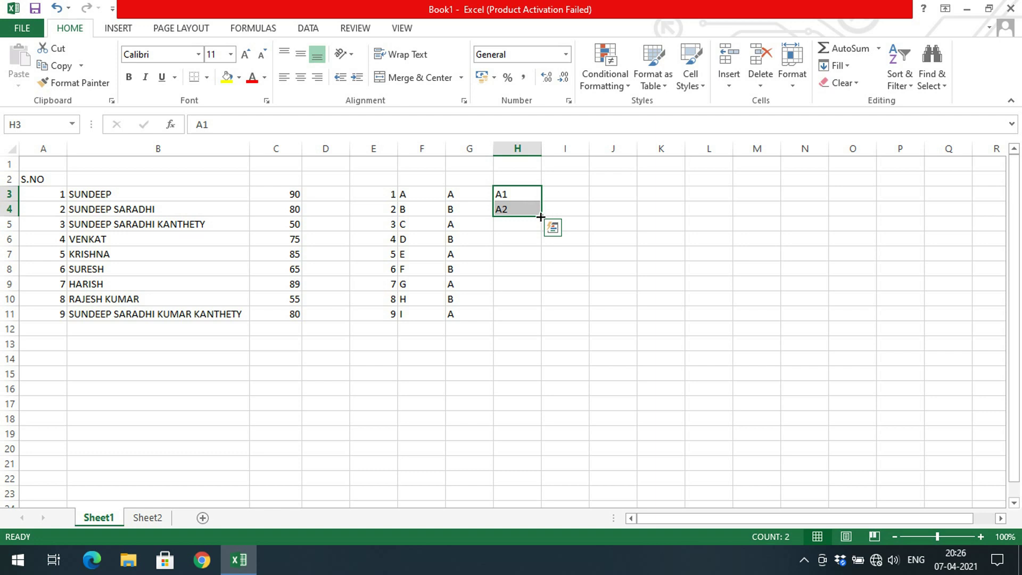
{"action": "left_click_drag", "start_coordinate": [541, 216], "coordinate": [543, 321]}
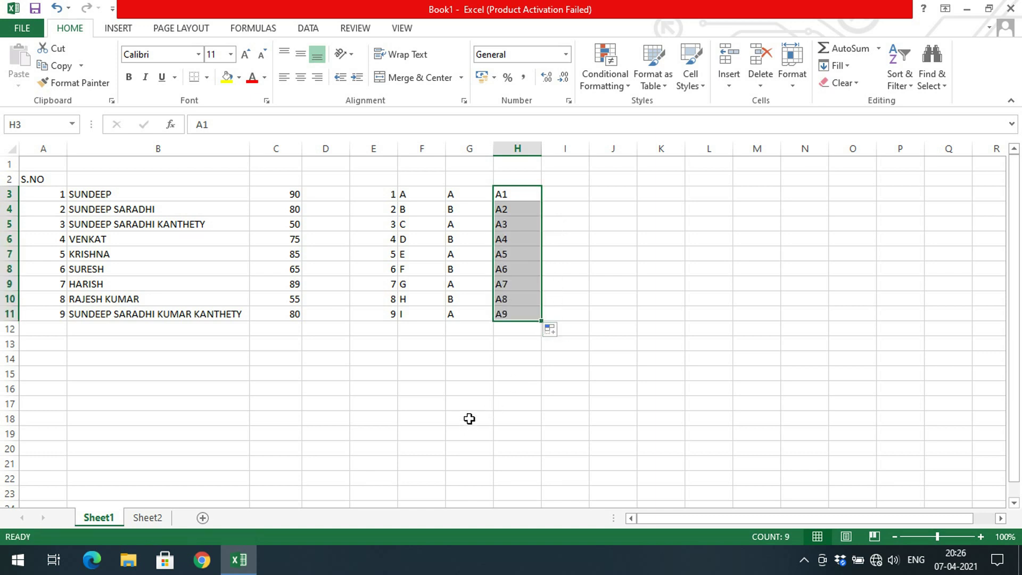
Check the A1–A9 series by jumping from H3 to its last entry.
{"action": "left_click", "coordinate": [529, 198]}
{"action": "left_click", "coordinate": [549, 257]}
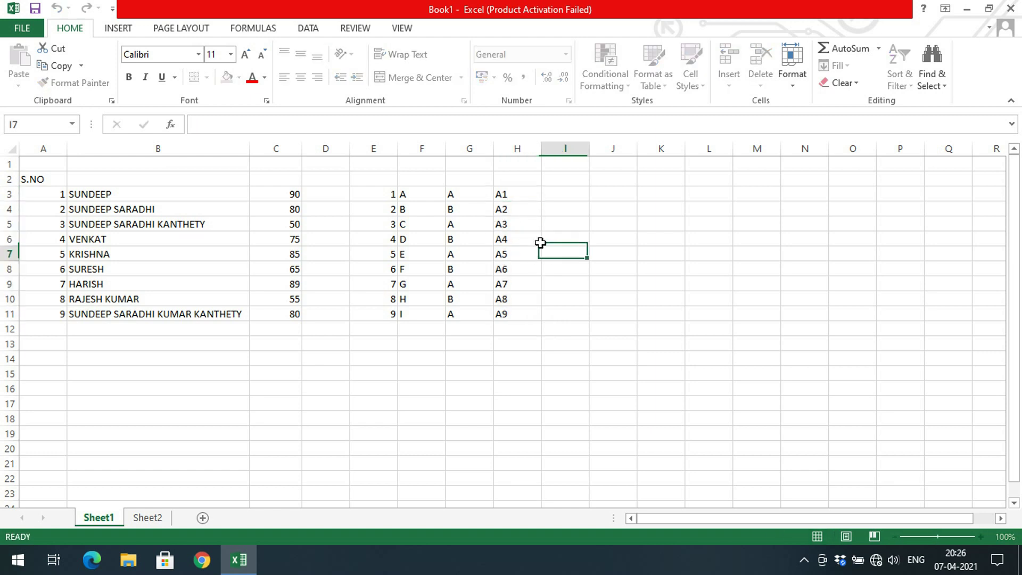
{"action": "left_click", "coordinate": [522, 199]}
{"action": "key", "text": "ctrl+Down"}
{"action": "left_click", "coordinate": [520, 199]}
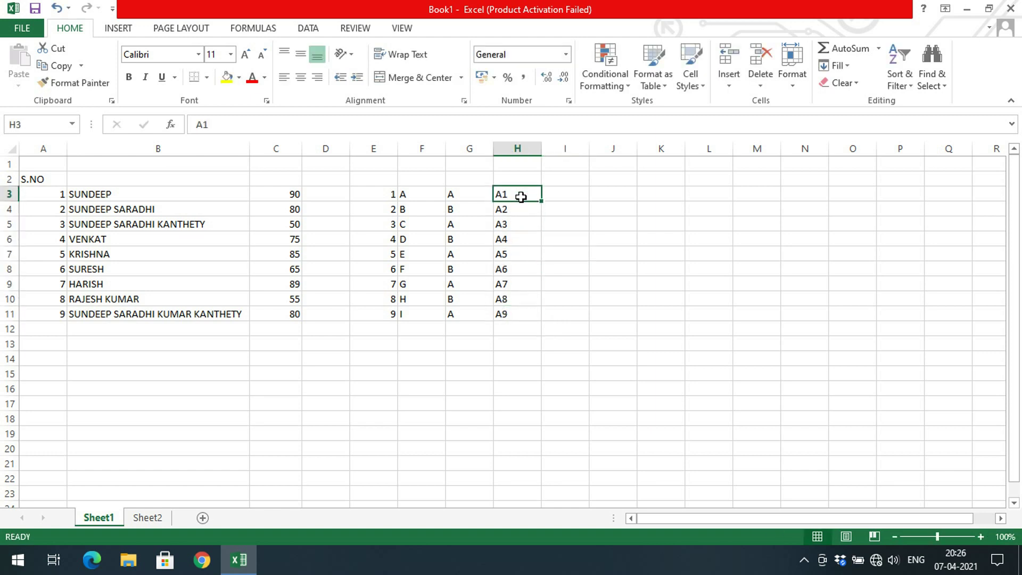
{"action": "left_click", "coordinate": [544, 256]}
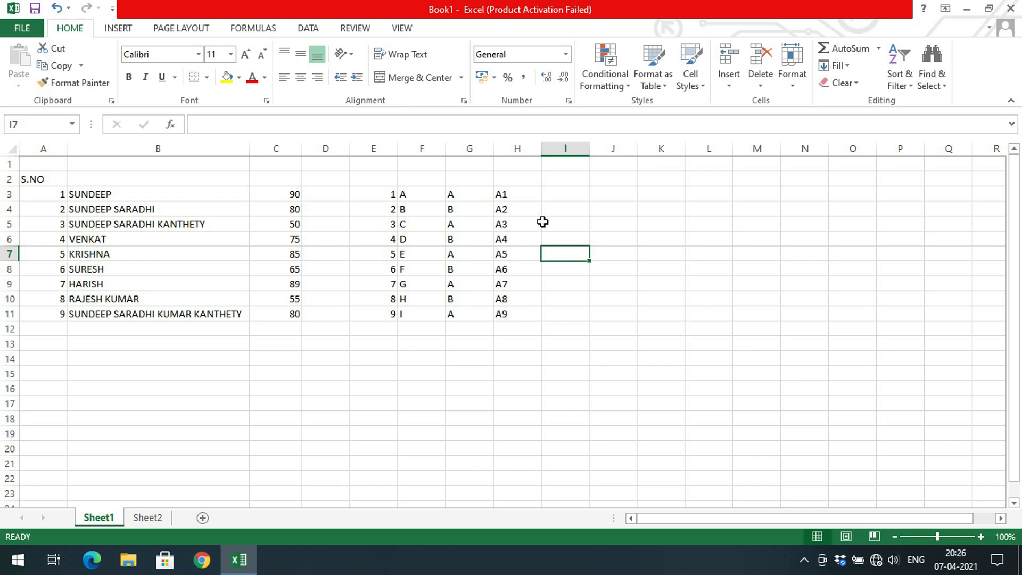
Enter SUBJECT-1 in I3 and SUBJECT-2 in I4, correcting the misspelled second entry.
{"action": "left_click", "coordinate": [569, 199]}
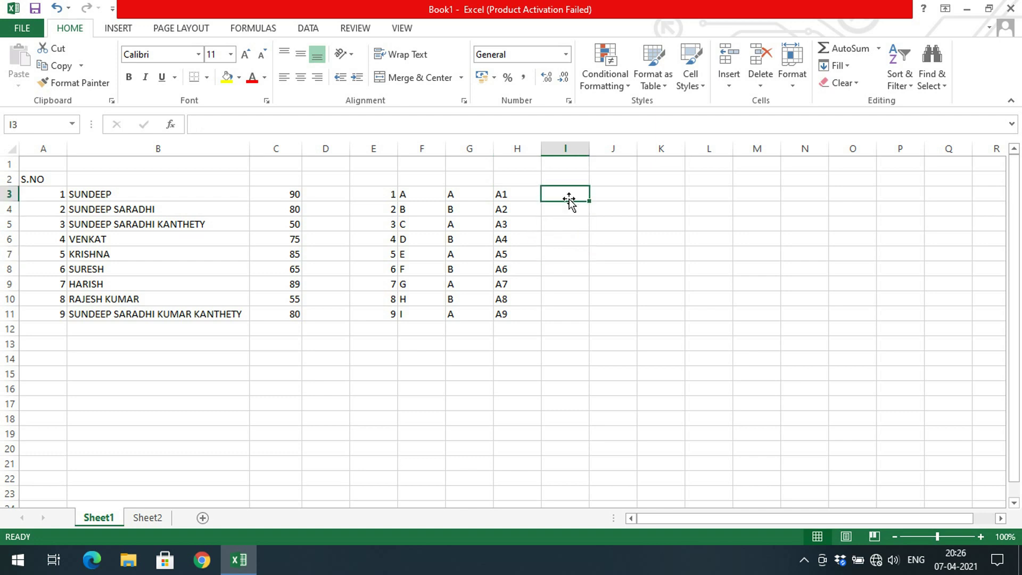
{"action": "type", "text": "SUN"}
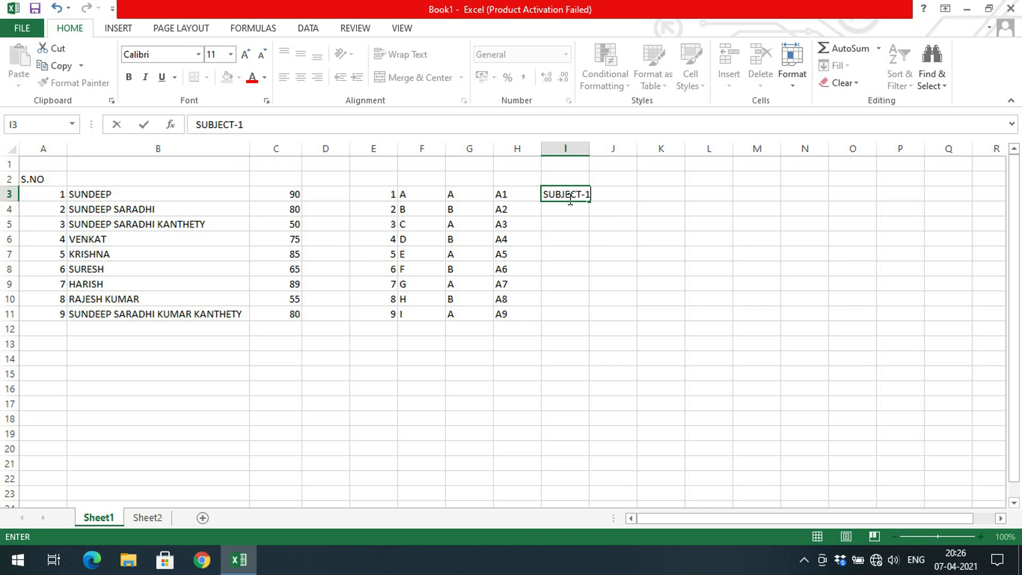
{"action": "key", "text": "Return"}
{"action": "type", "text": "SUBJ"}
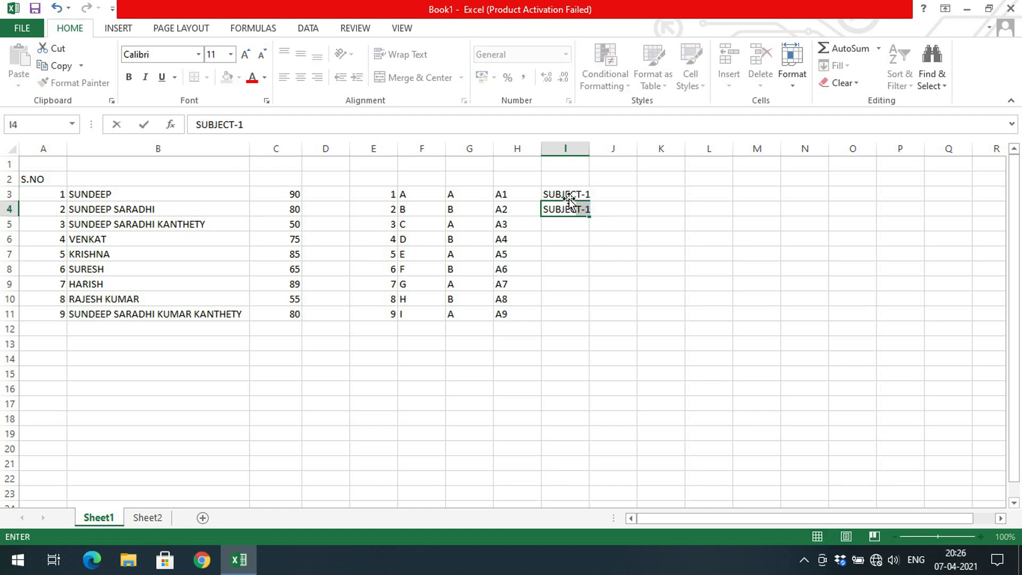
{"action": "type", "text": "EC-2"}
{"action": "key", "text": "Return"}
{"action": "left_click", "coordinate": [572, 212]}
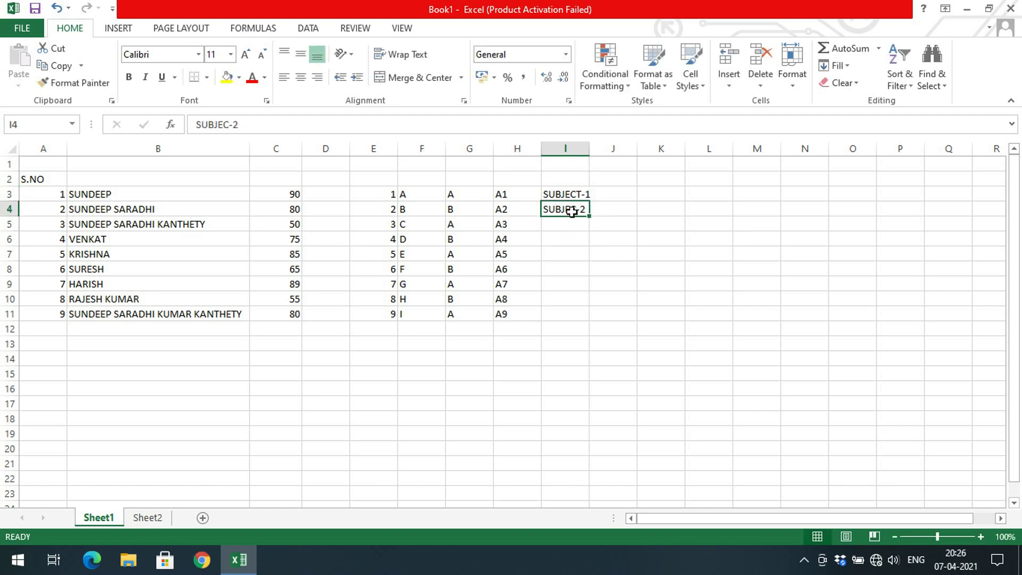
{"action": "type", "text": "SUBJ"}
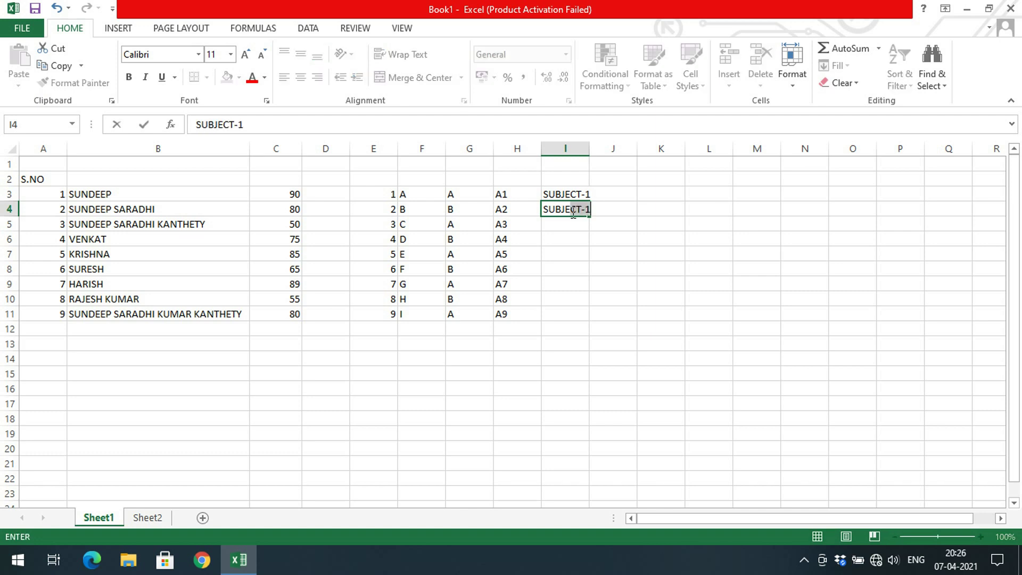
{"action": "type", "text": "ECT-2"}
{"action": "key", "text": "Return"}
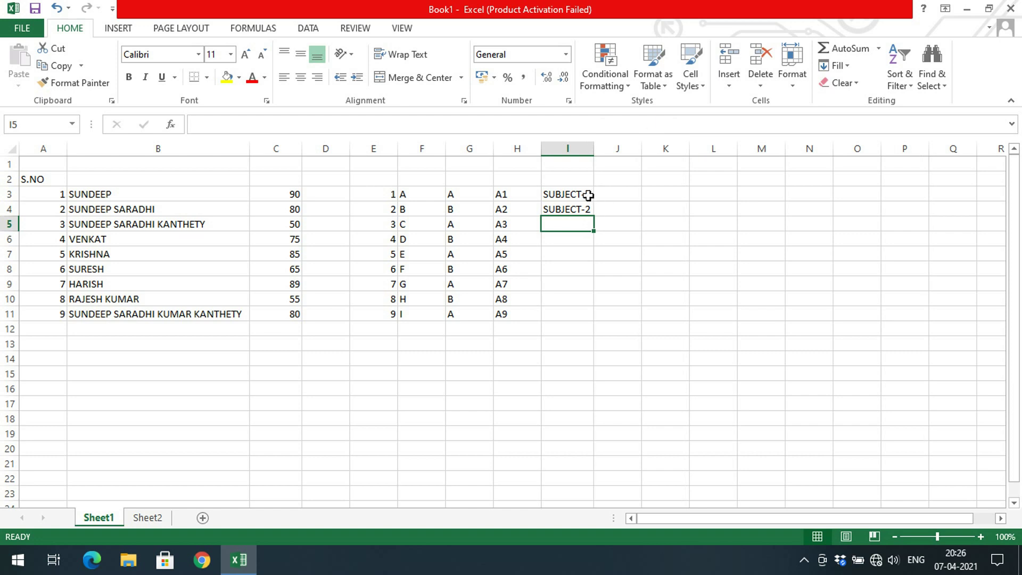
Fill SUBJECT-1 through SUBJECT-9 down to I11.
{"action": "left_click", "coordinate": [573, 197]}
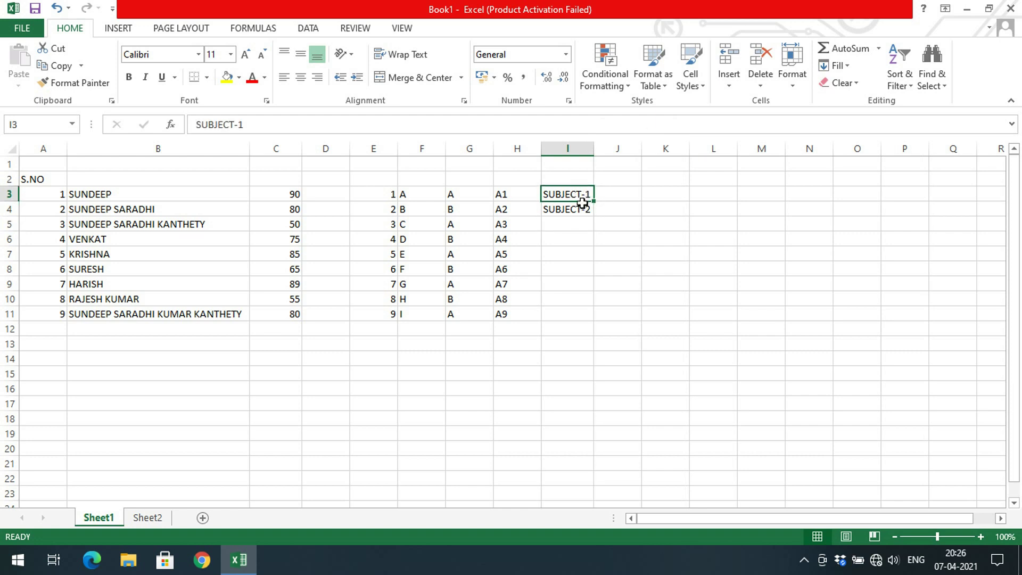
{"action": "left_click_drag", "start_coordinate": [586, 200], "coordinate": [603, 320]}
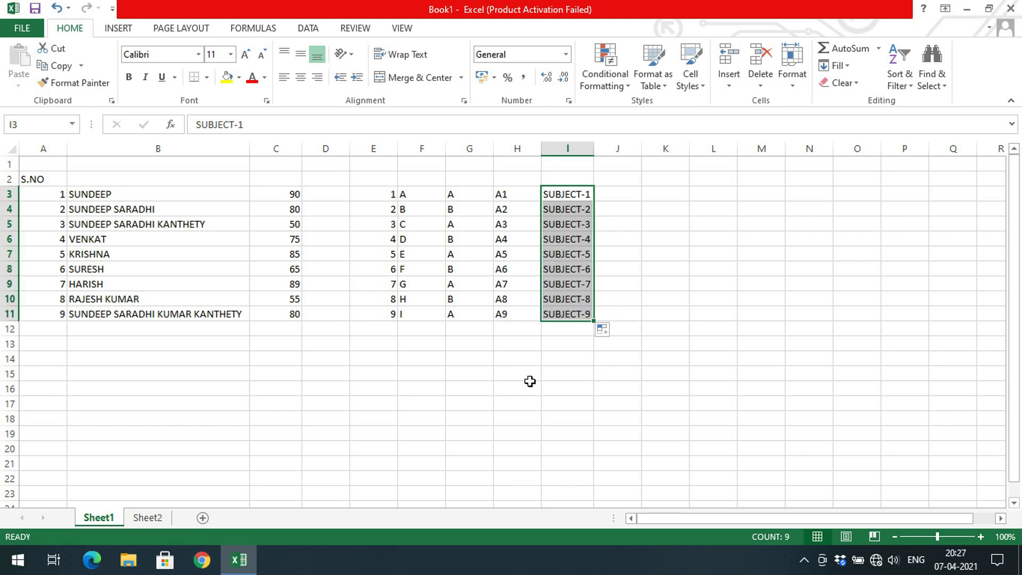
{"action": "left_click", "coordinate": [217, 346]}
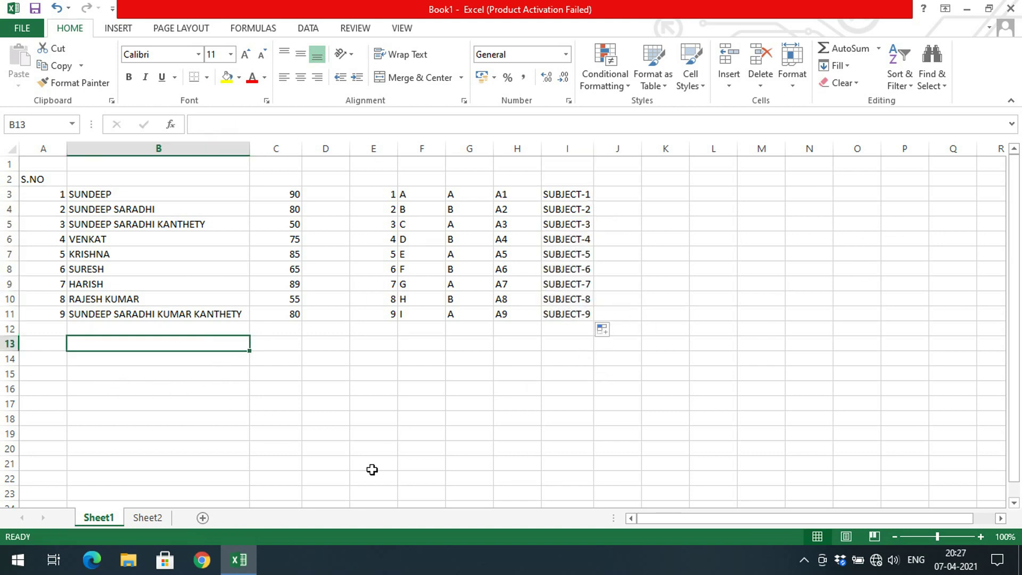
Enter SUNDAY in C15, fill weekdays down to SATURDAY in C21, and autofit column C.
{"action": "left_click", "coordinate": [286, 370]}
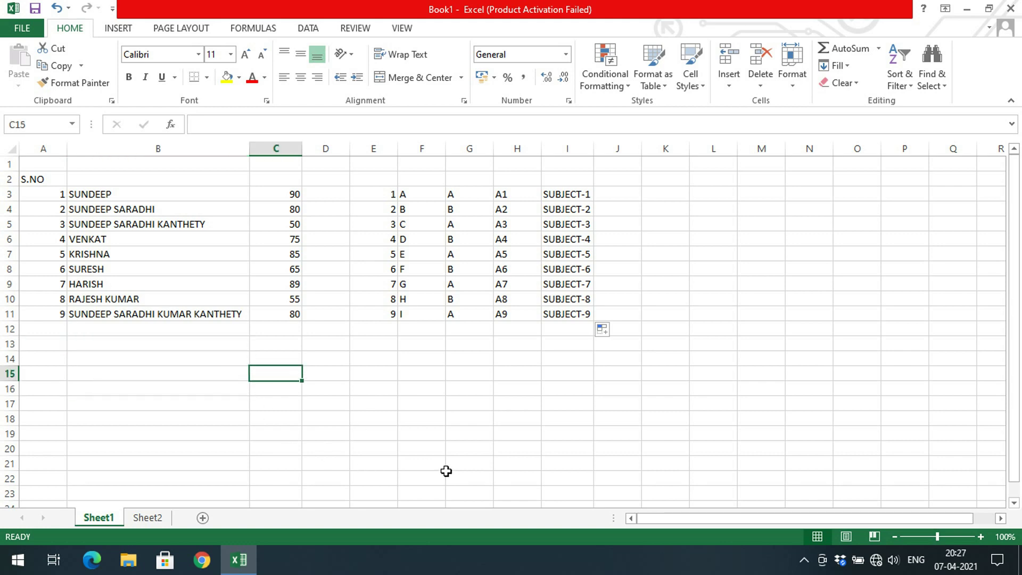
{"action": "type", "text": "SUNDEEP"}
{"action": "key", "text": "BackSpace"}
{"action": "key", "text": "BackSpace"}
{"action": "key", "text": "BackSpace"}
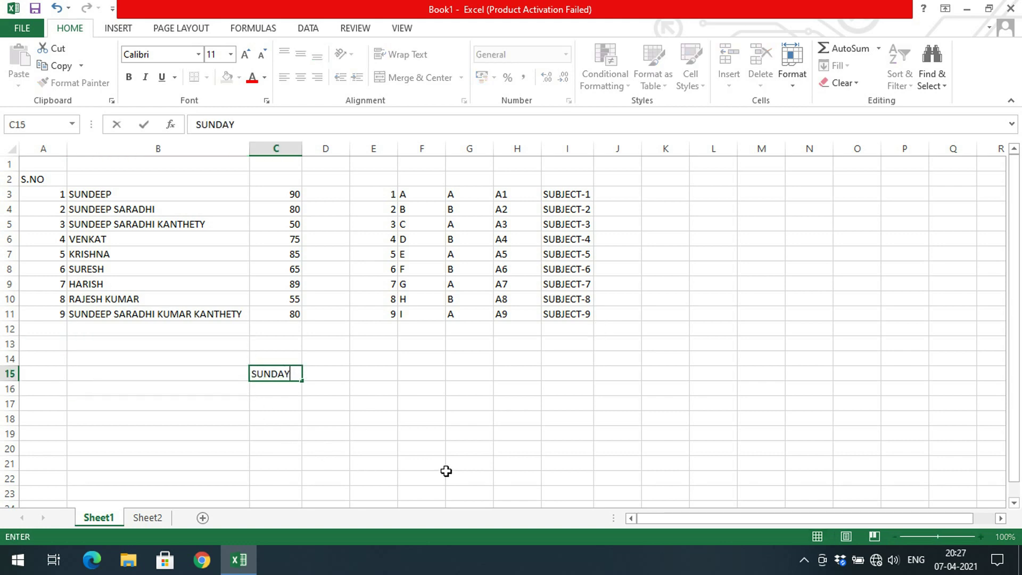
{"action": "key", "text": "Return"}
{"action": "left_click", "coordinate": [295, 375]}
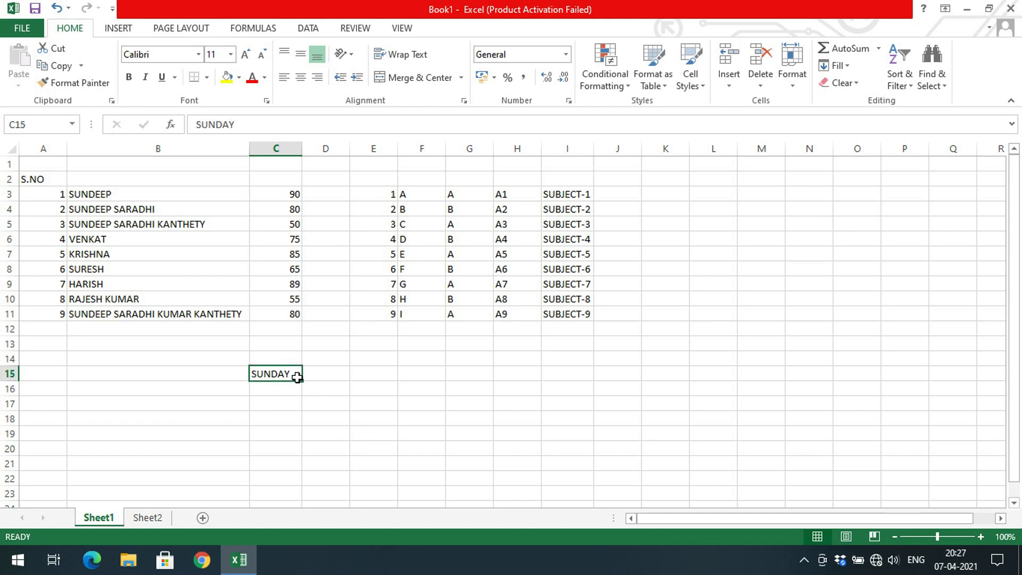
{"action": "left_click_drag", "start_coordinate": [302, 382], "coordinate": [289, 471]}
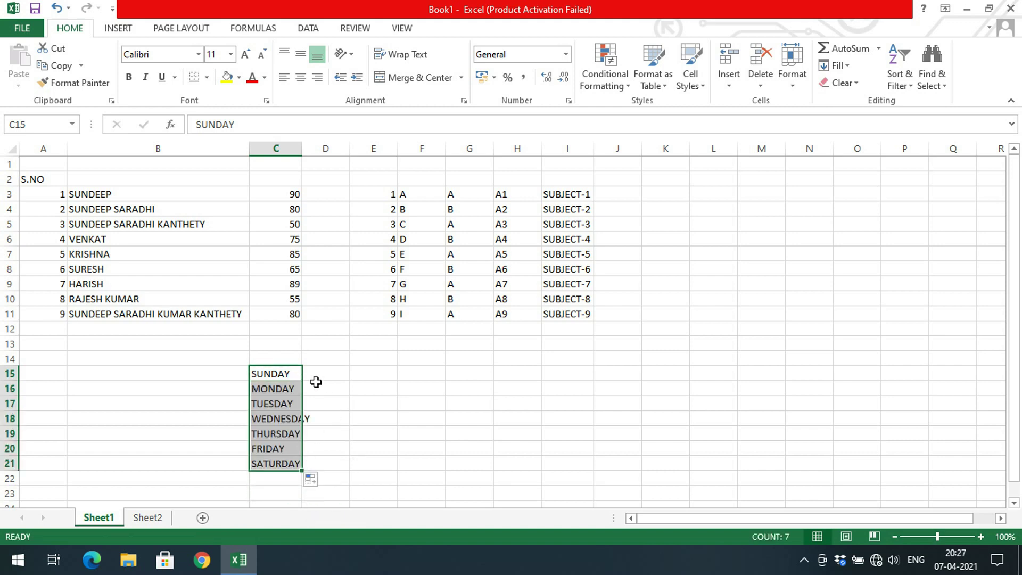
{"action": "double_click", "coordinate": [299, 145]}
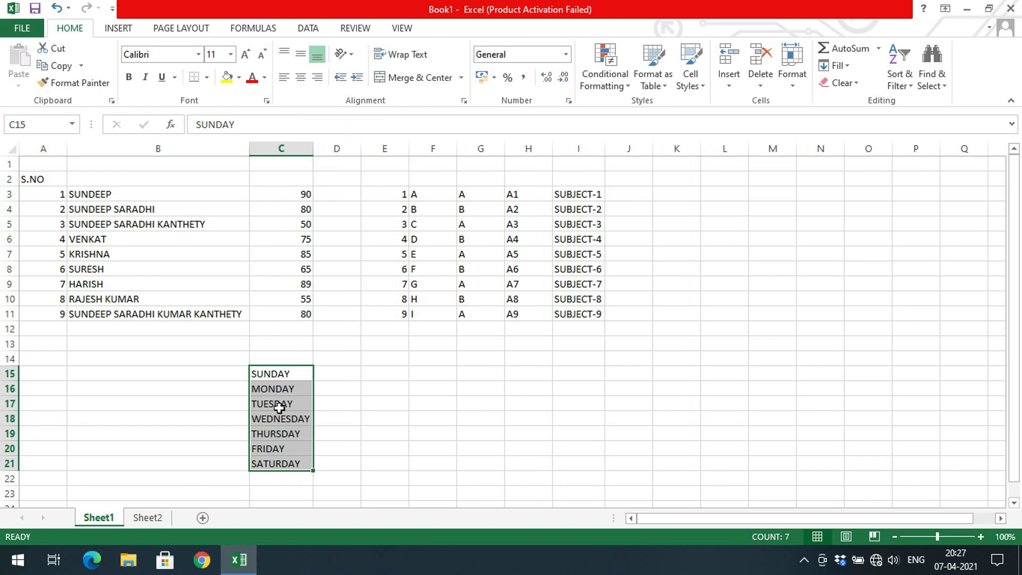
Delete the weekday entries from C15:C21.
{"action": "left_click", "coordinate": [346, 407]}
{"action": "left_click_drag", "start_coordinate": [293, 373], "coordinate": [289, 467]}
{"action": "key", "text": "Delete"}
{"action": "left_click", "coordinate": [432, 330]}
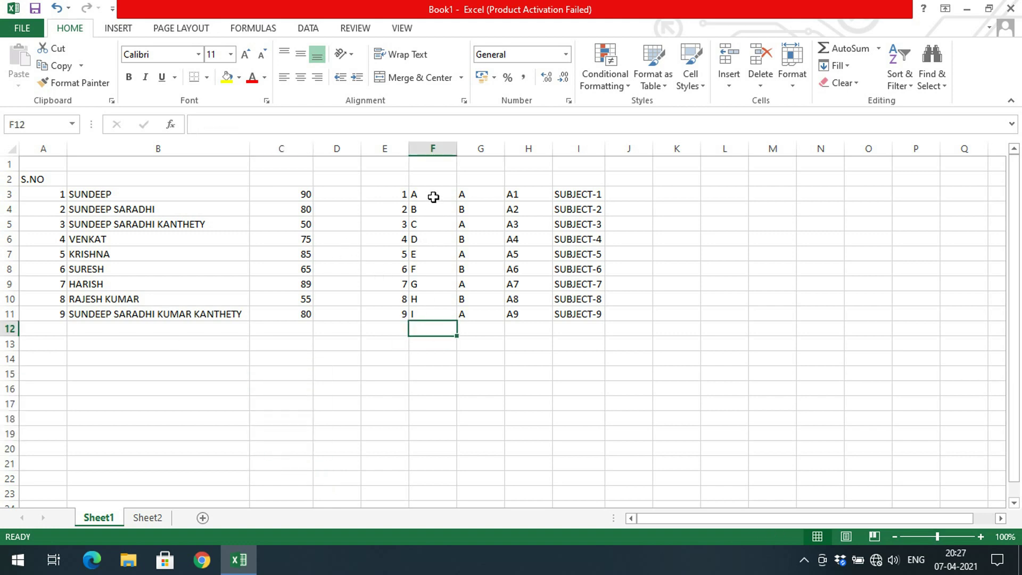
{"action": "left_click_drag", "start_coordinate": [434, 197], "coordinate": [441, 315]}
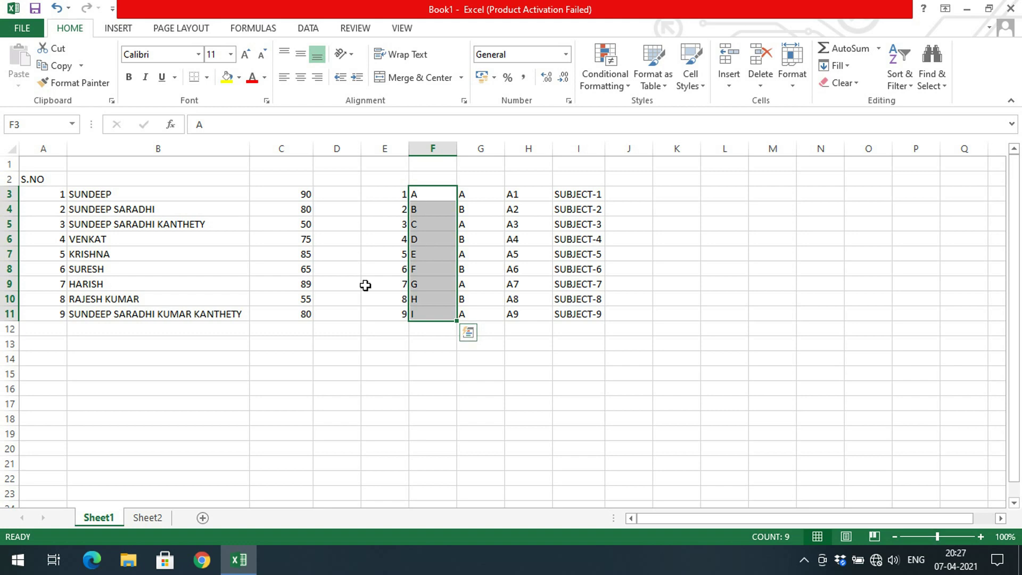
{"action": "left_click", "coordinate": [292, 343]}
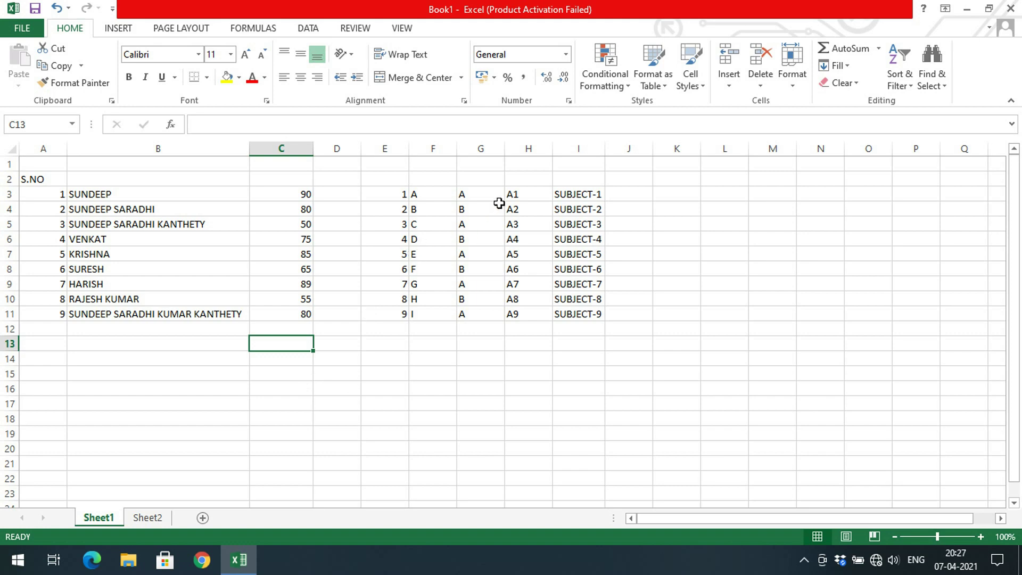
{"action": "left_click_drag", "start_coordinate": [453, 194], "coordinate": [434, 313]}
{"action": "left_click_drag", "start_coordinate": [478, 192], "coordinate": [481, 312]}
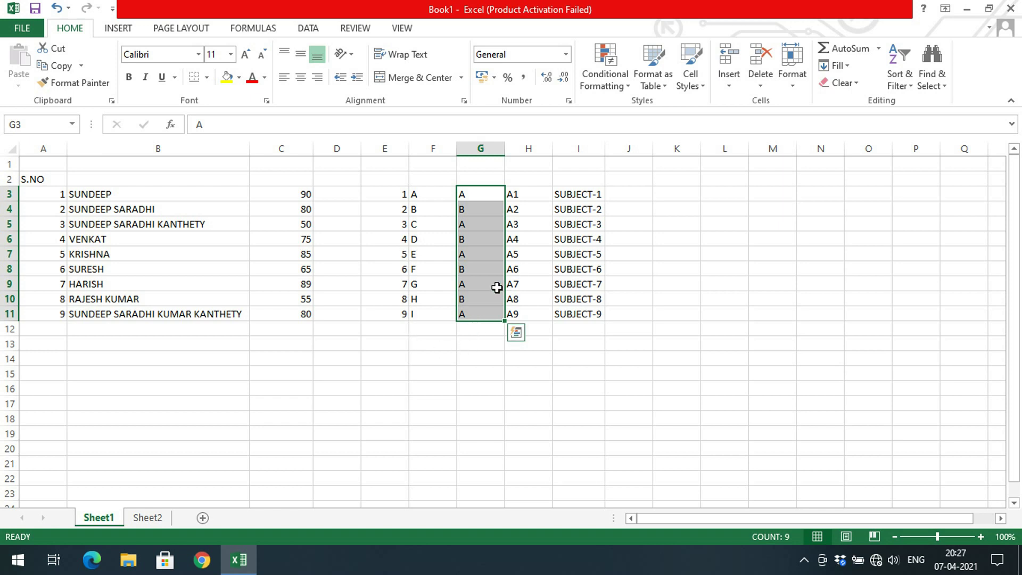
{"action": "left_click", "coordinate": [418, 362]}
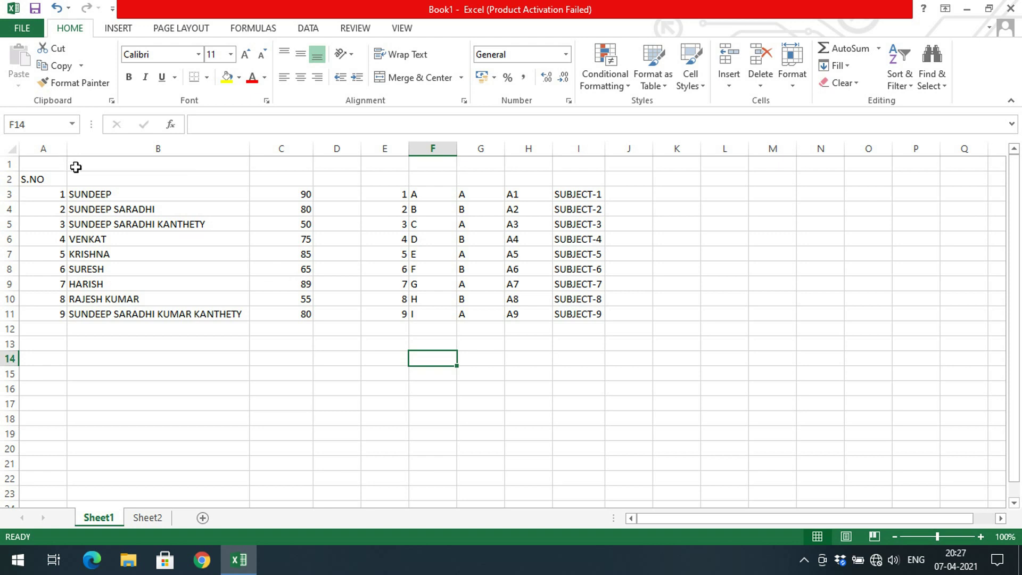
{"action": "left_click_drag", "start_coordinate": [113, 192], "coordinate": [155, 317]}
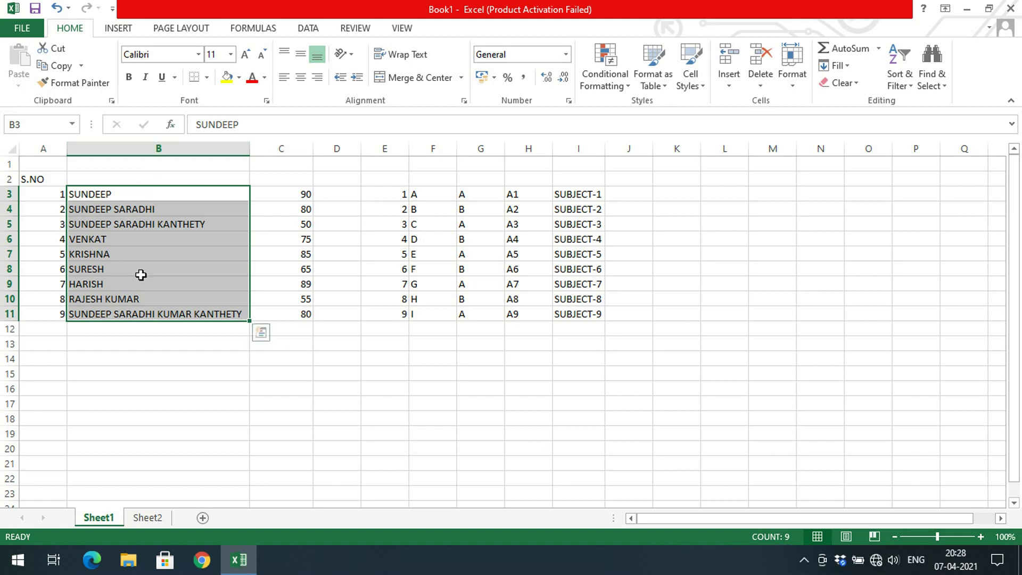
{"action": "left_click", "coordinate": [114, 343]}
{"action": "left_click_drag", "start_coordinate": [47, 195], "coordinate": [62, 312]}
{"action": "left_click", "coordinate": [158, 403]}
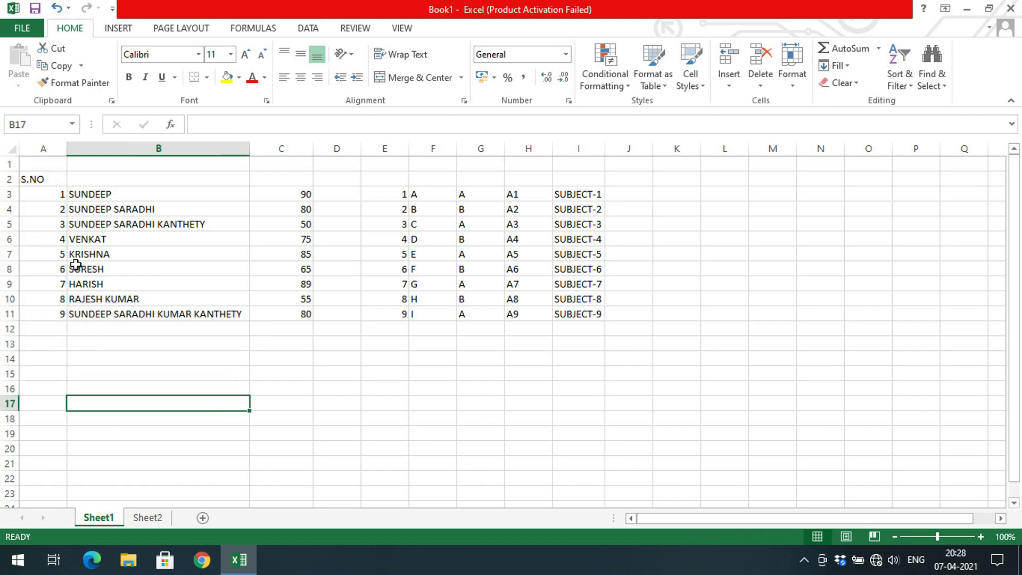
{"action": "left_click_drag", "start_coordinate": [98, 190], "coordinate": [131, 313]}
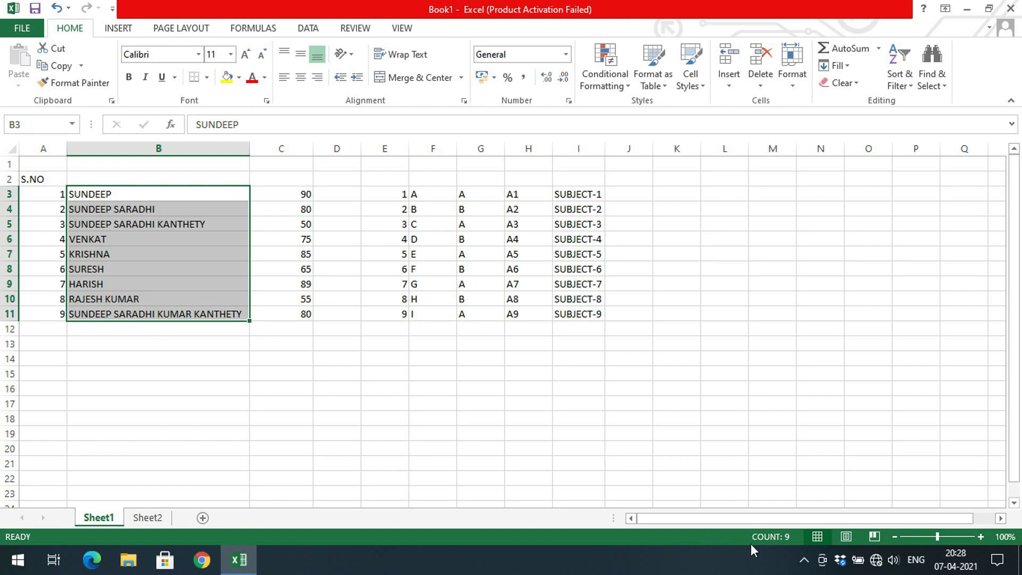
{"action": "left_click", "coordinate": [161, 392]}
{"action": "left_click_drag", "start_coordinate": [44, 201], "coordinate": [42, 312]}
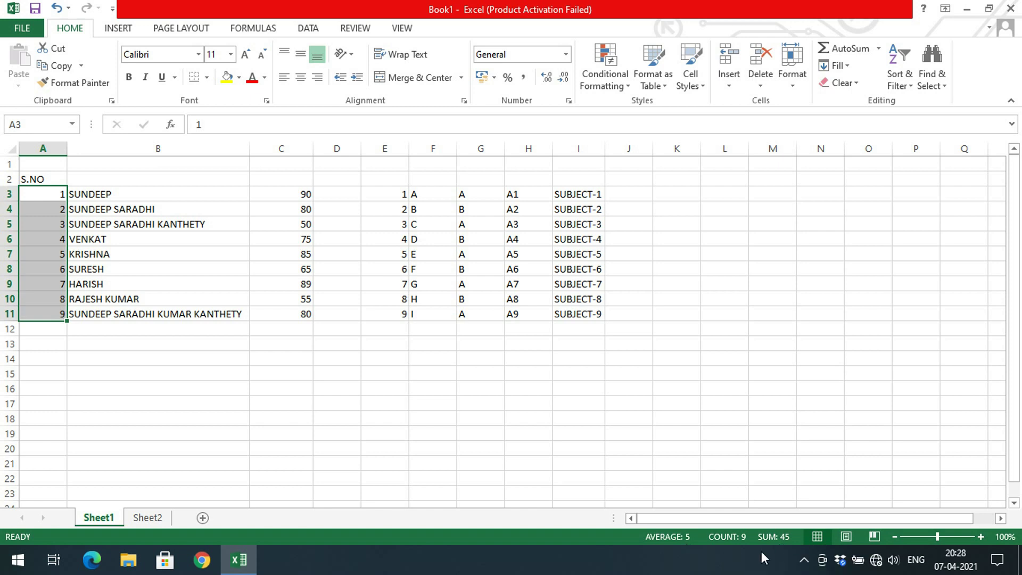
{"action": "left_click", "coordinate": [293, 356]}
{"action": "left_click_drag", "start_coordinate": [433, 193], "coordinate": [455, 319]}
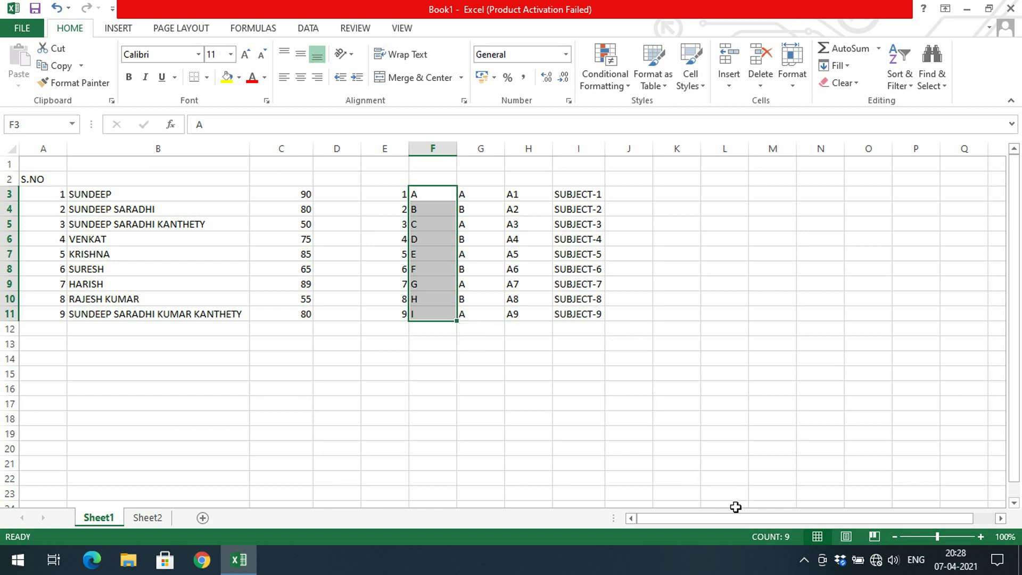
{"action": "left_click_drag", "start_coordinate": [480, 450], "coordinate": [434, 432]}
{"action": "left_click_drag", "start_coordinate": [286, 194], "coordinate": [297, 315]}
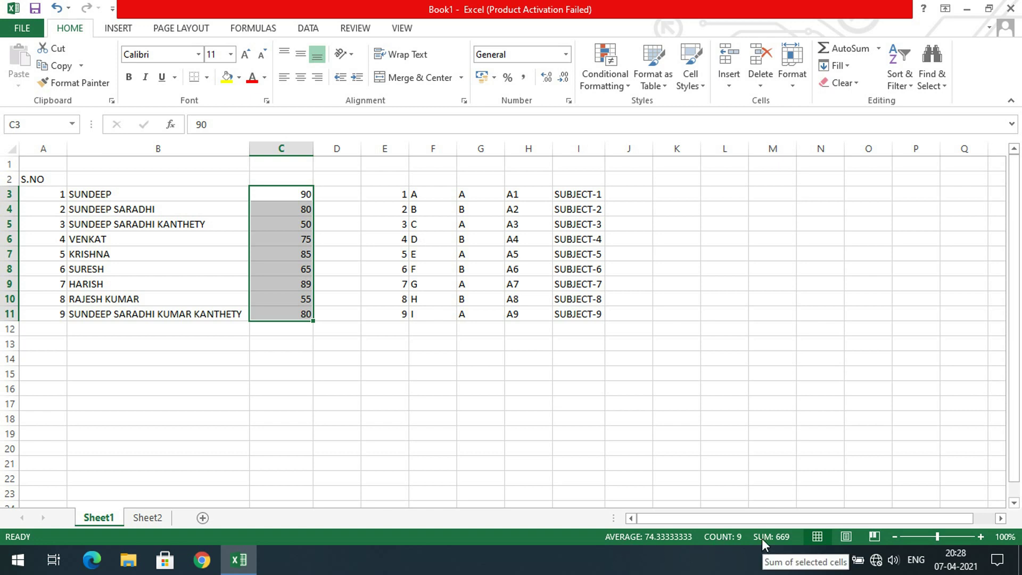
{"action": "left_click", "coordinate": [228, 390]}
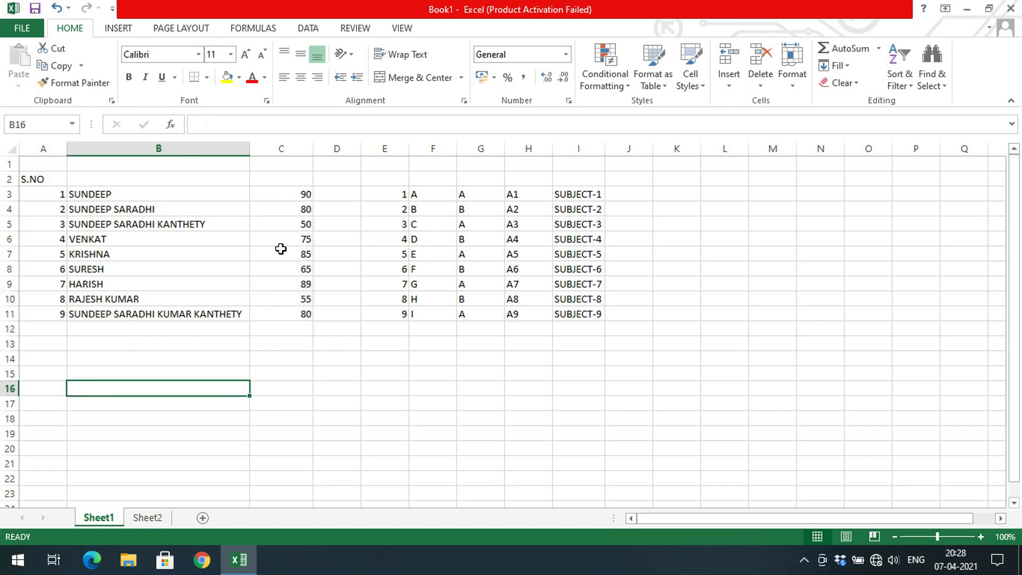
{"action": "left_click", "coordinate": [283, 195]}
{"action": "left_click", "coordinate": [290, 206]}
{"action": "left_click", "coordinate": [292, 228]}
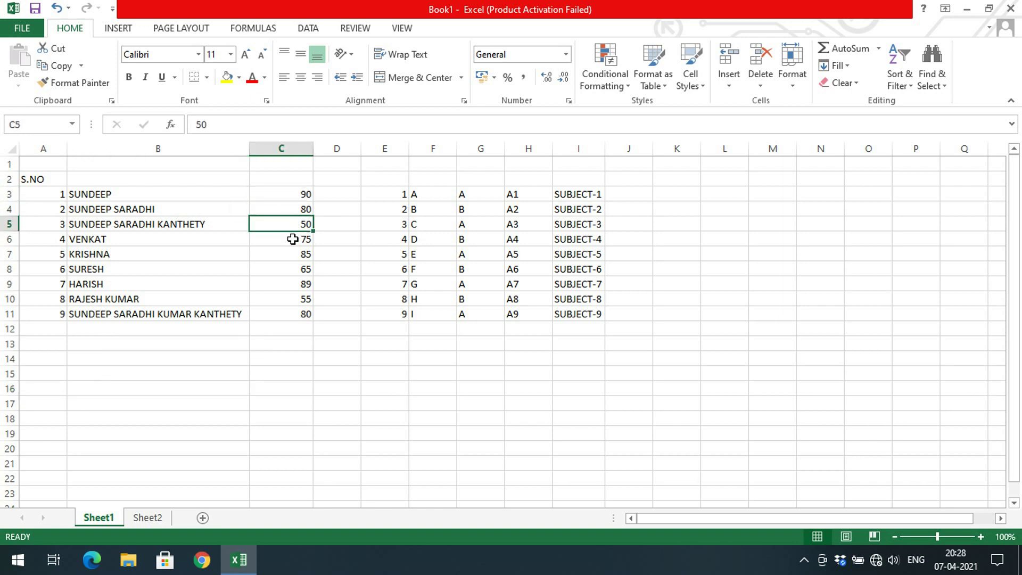
{"action": "left_click", "coordinate": [290, 236]}
{"action": "left_click", "coordinate": [334, 404]}
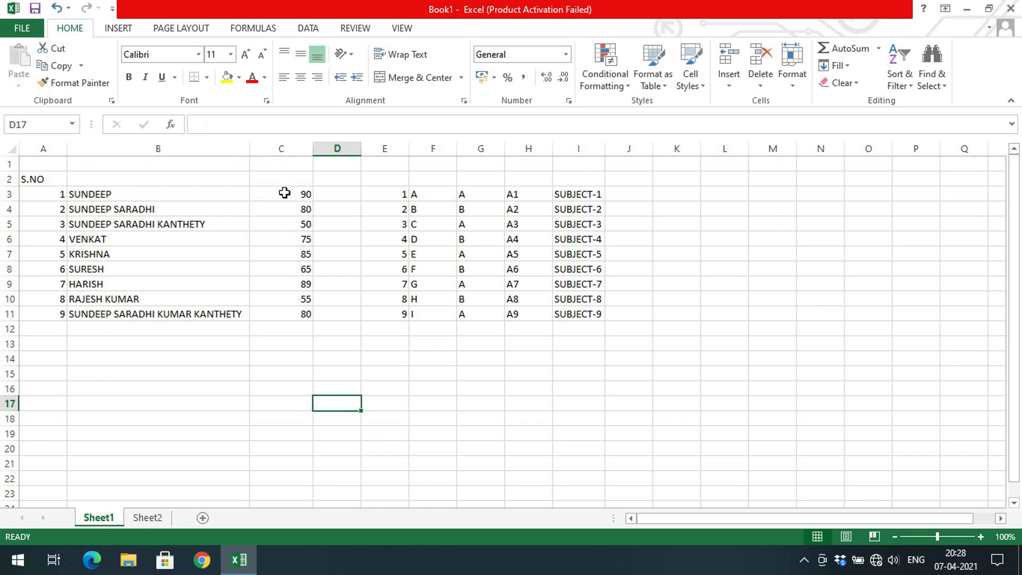
{"action": "left_click_drag", "start_coordinate": [284, 192], "coordinate": [306, 316]}
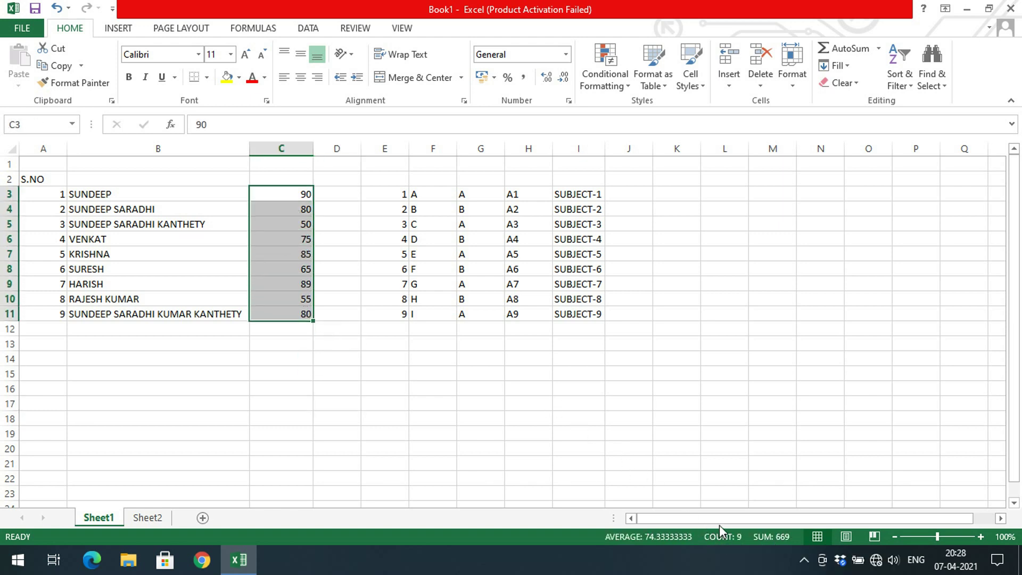
{"action": "left_click", "coordinate": [164, 432]}
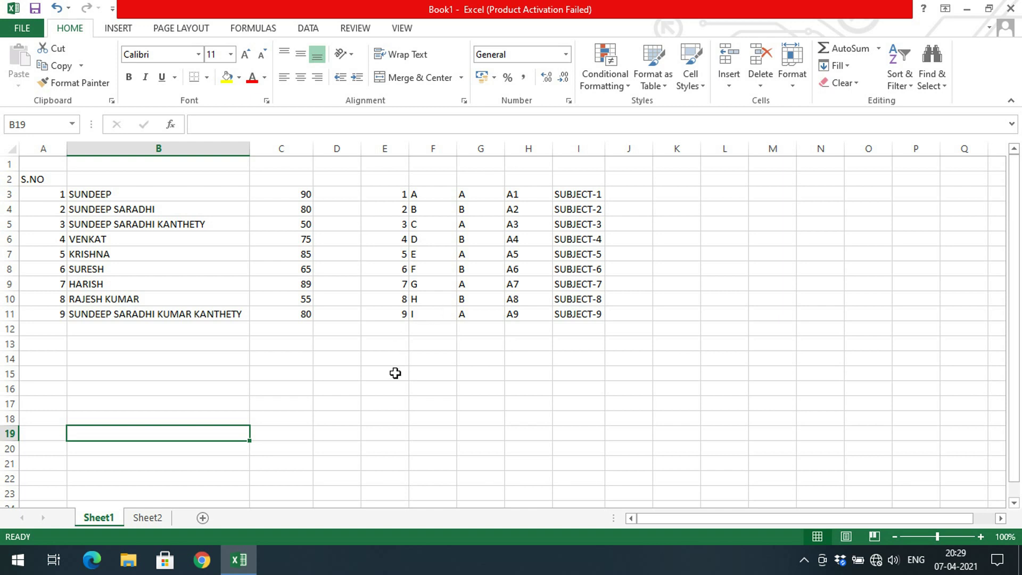
{"action": "left_click_drag", "start_coordinate": [395, 373], "coordinate": [394, 385]}
{"action": "left_click", "coordinate": [447, 384]}
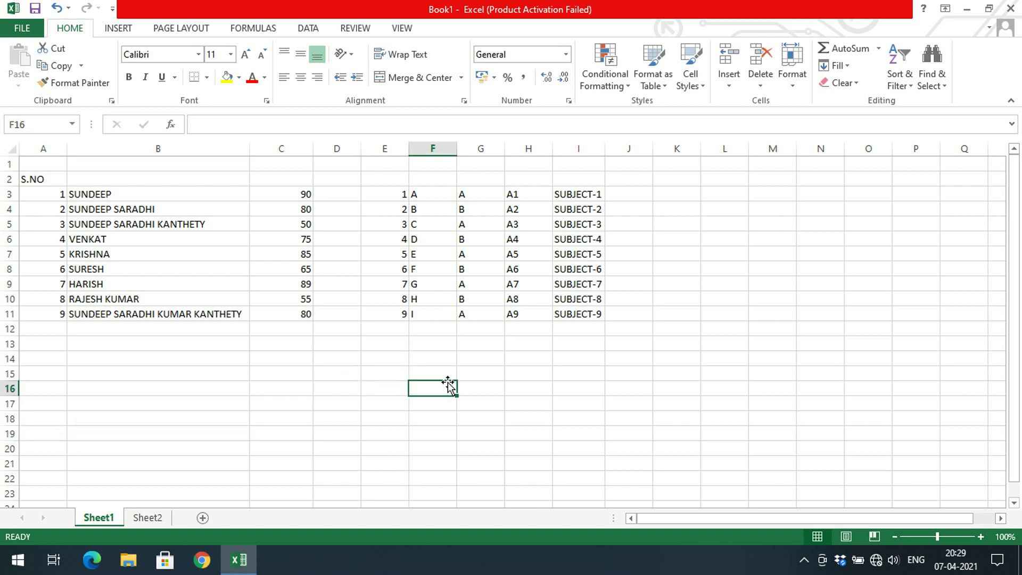
{"action": "left_click", "coordinate": [294, 374]}
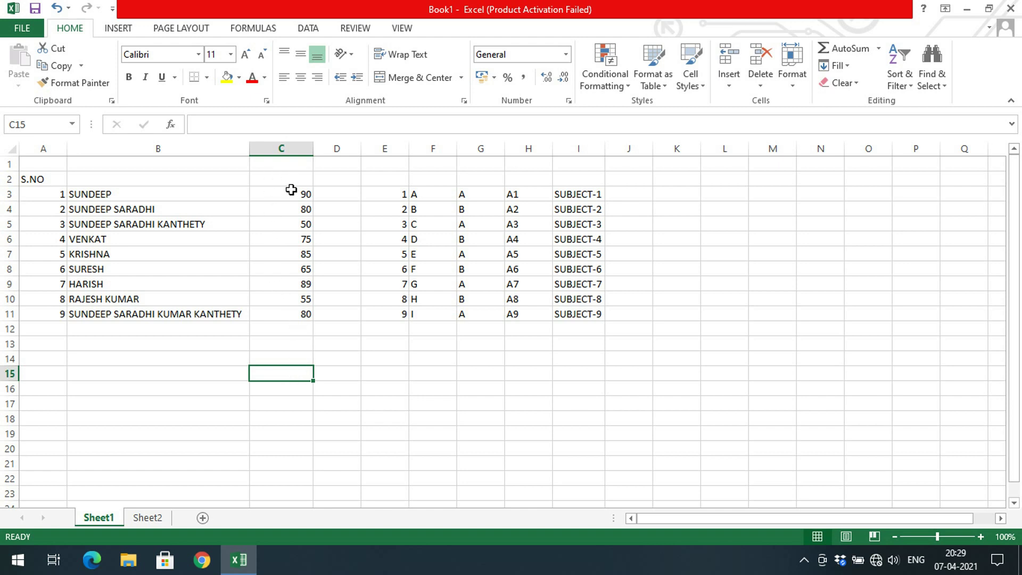
{"action": "left_click_drag", "start_coordinate": [290, 194], "coordinate": [310, 315]}
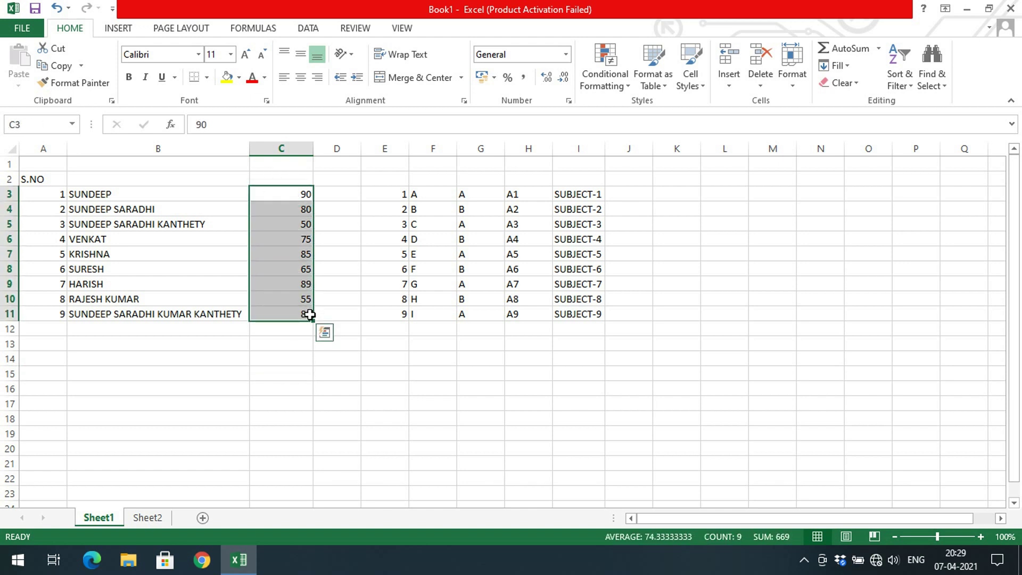
{"action": "left_click", "coordinate": [323, 376]}
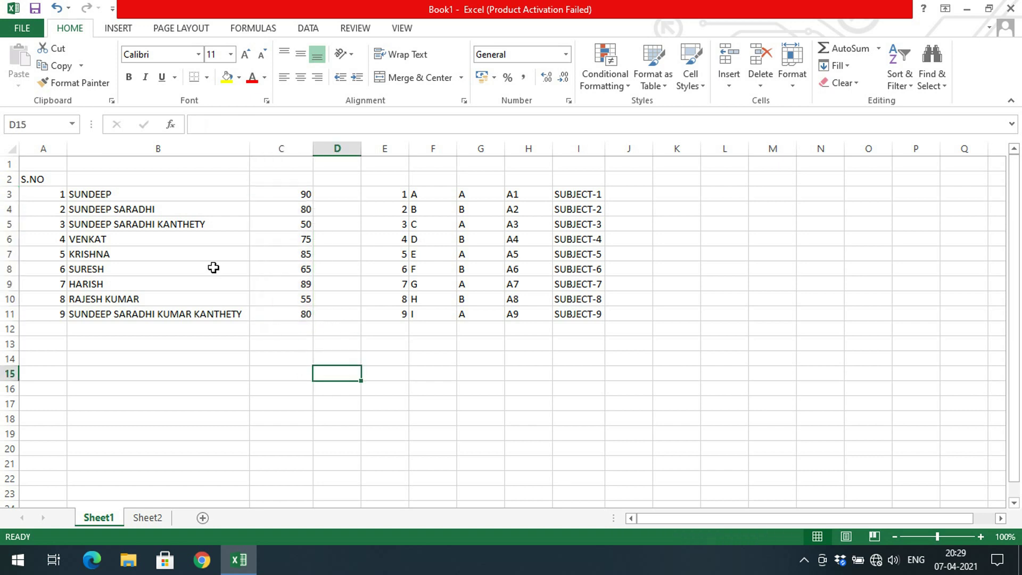
{"action": "left_click", "coordinate": [91, 196]}
{"action": "left_click_drag", "start_coordinate": [92, 196], "coordinate": [118, 316]}
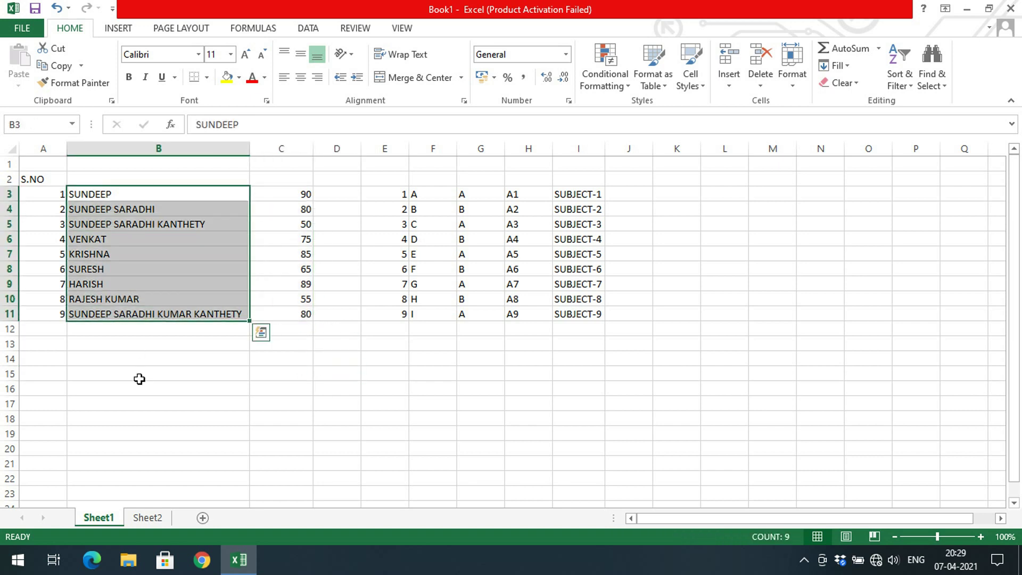
{"action": "left_click", "coordinate": [139, 379]}
{"action": "left_click", "coordinate": [83, 192]}
{"action": "left_click_drag", "start_coordinate": [196, 225], "coordinate": [572, 320]}
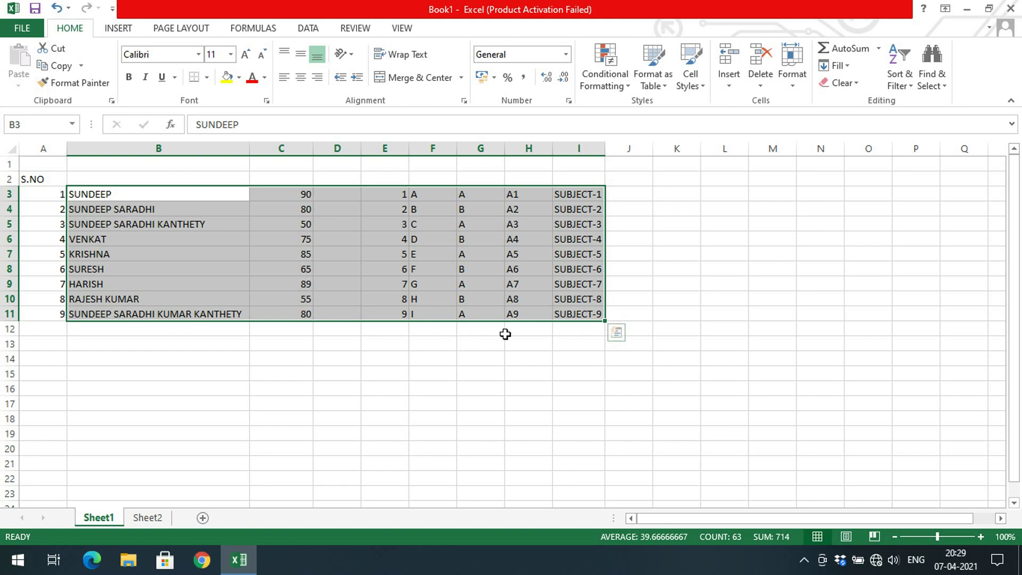
{"action": "left_click", "coordinate": [628, 373]}
{"action": "left_click", "coordinate": [79, 245]}
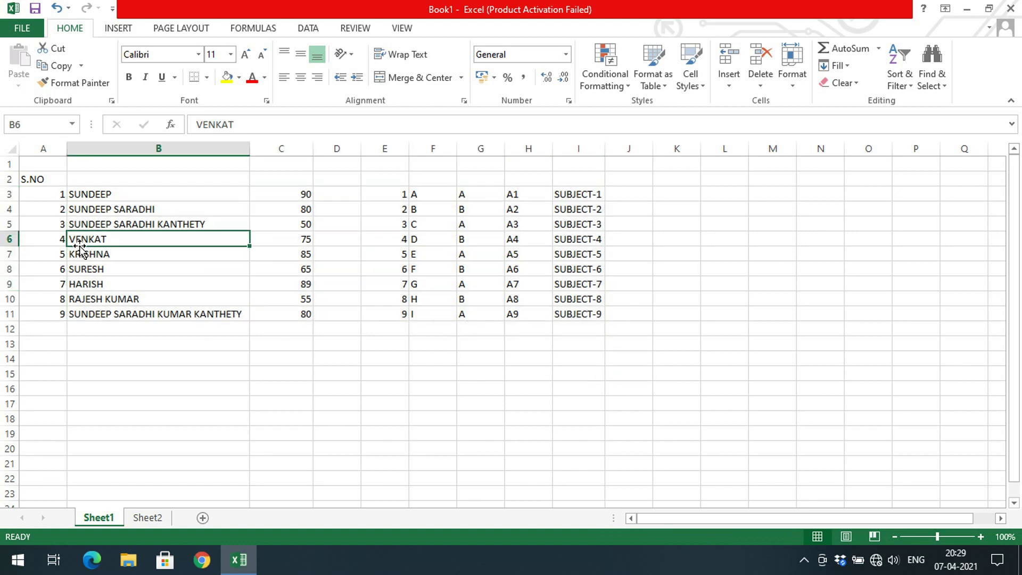
{"action": "left_click_drag", "start_coordinate": [56, 196], "coordinate": [589, 314]}
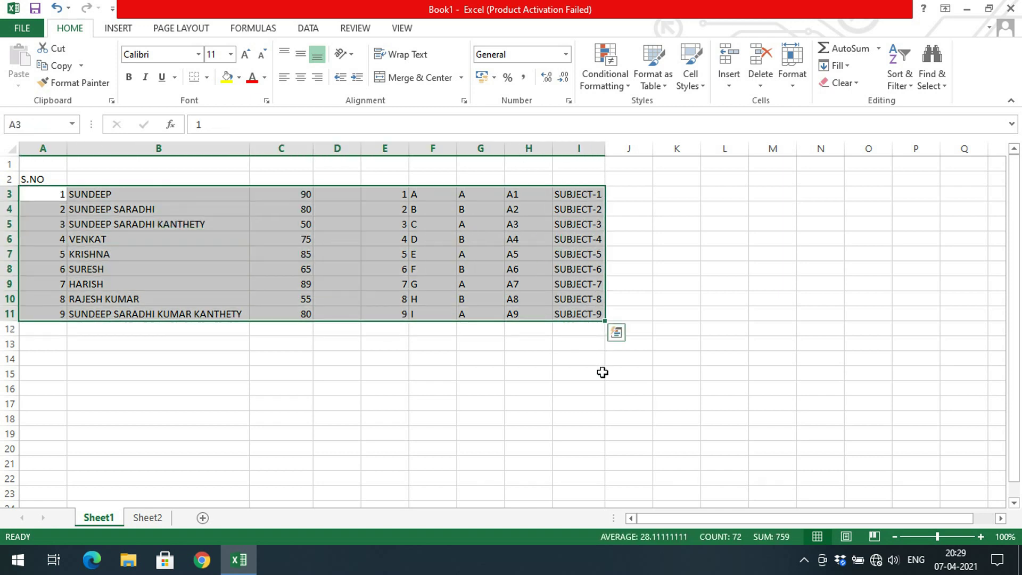
{"action": "left_click", "coordinate": [538, 360]}
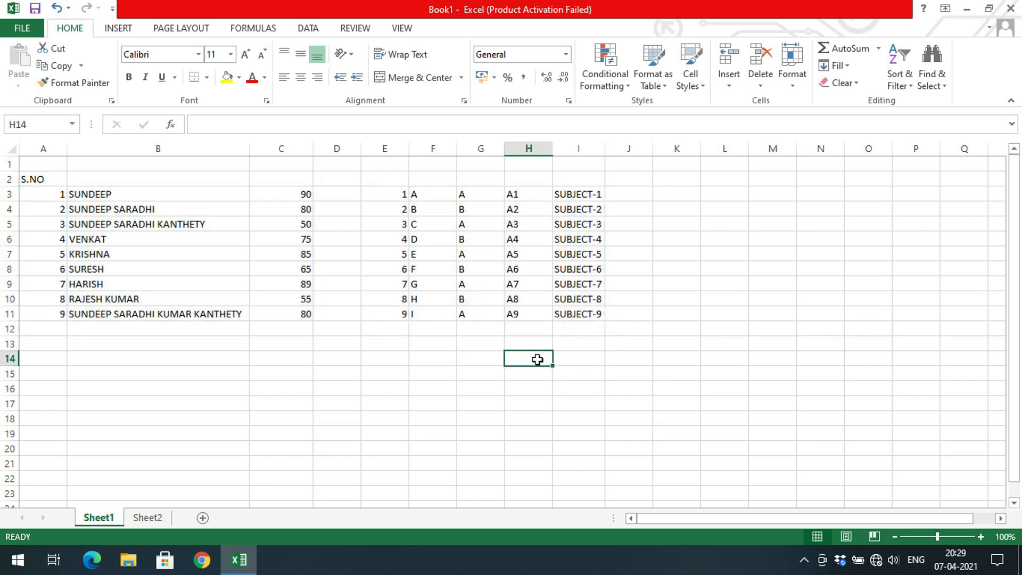